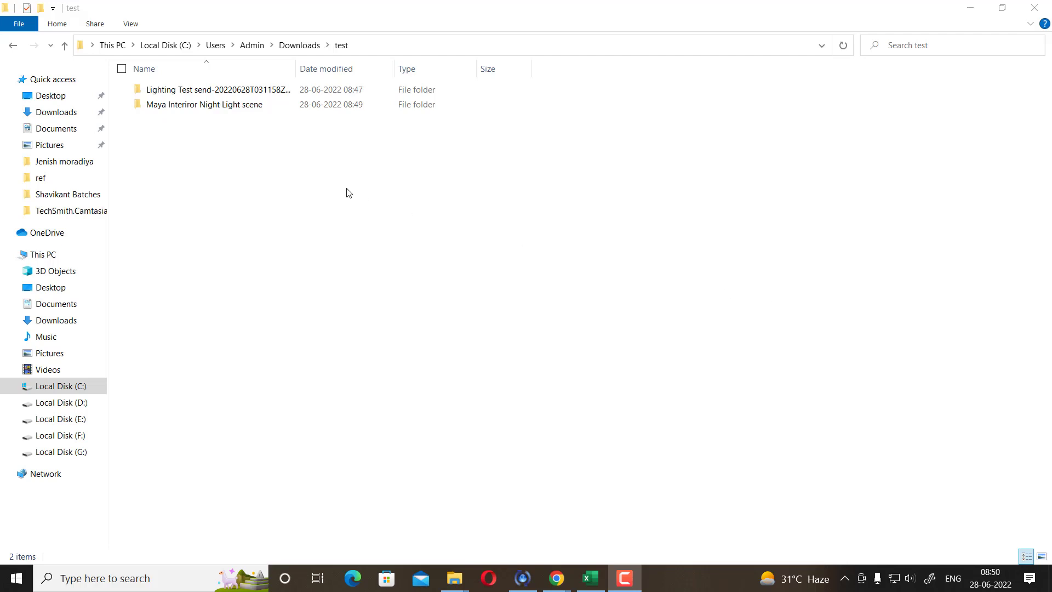
Step: Open the Lighting Test send folder, its inner folder, then the Passes render-image folder
{"action": "left_click", "coordinate": [343, 204]}
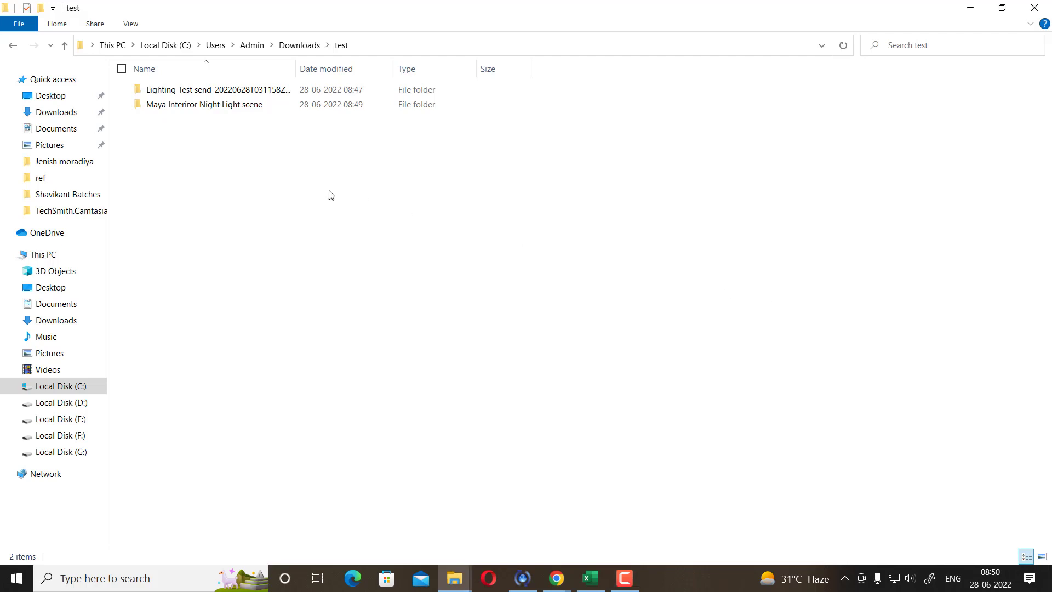
{"action": "double_click", "coordinate": [217, 88]}
{"action": "double_click", "coordinate": [211, 92]}
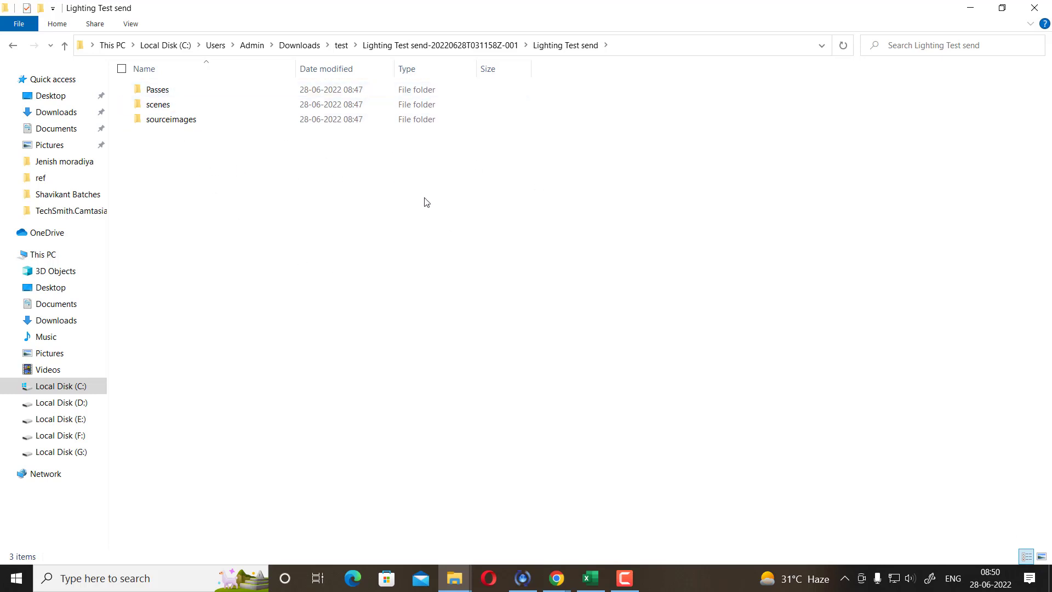
{"action": "left_click", "coordinate": [160, 126]}
{"action": "left_click", "coordinate": [158, 105]}
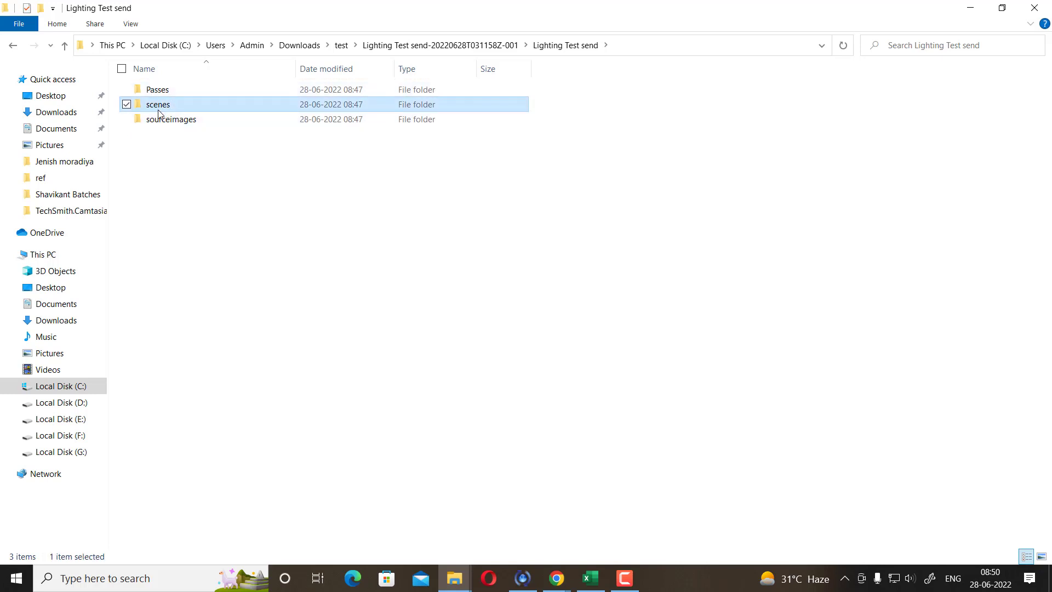
{"action": "left_click", "coordinate": [163, 91]}
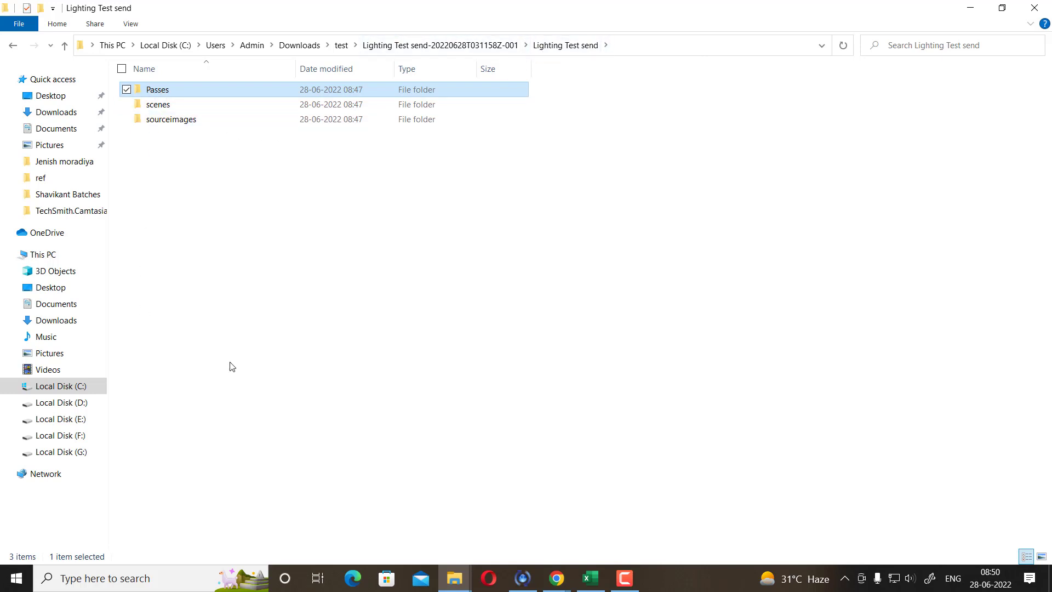
{"action": "left_click", "coordinate": [236, 163]}
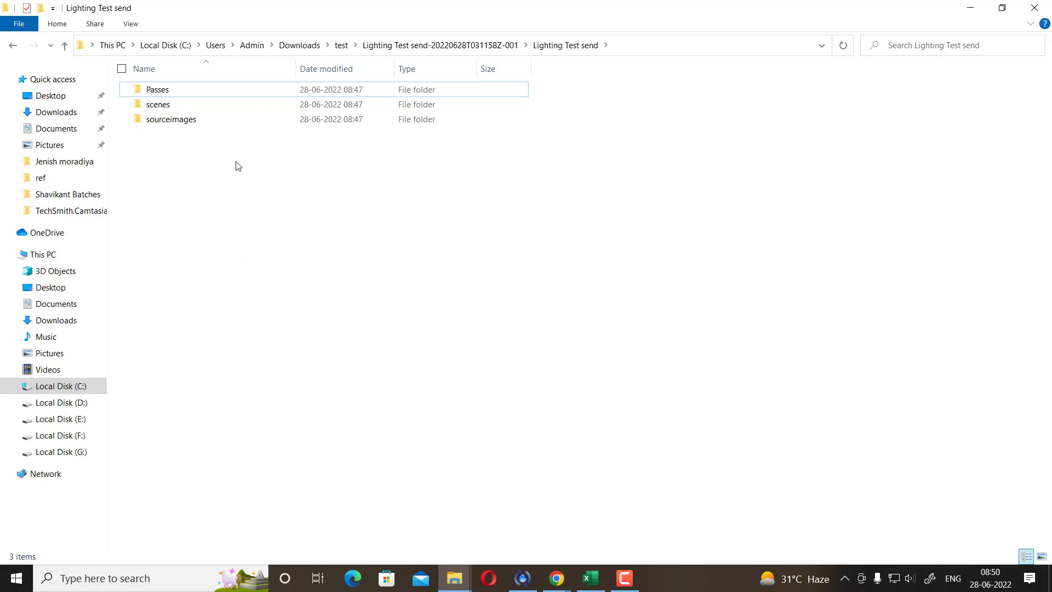
{"action": "double_click", "coordinate": [159, 92]}
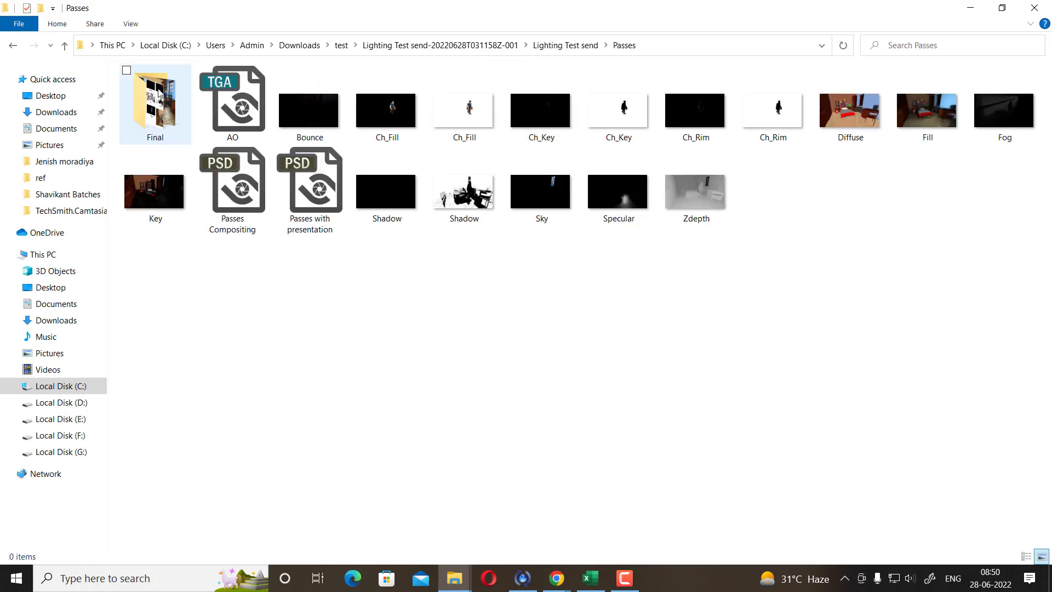
Step: Open the Bounce pass in Quick View and scroll through the passes to Passes with presentation
{"action": "double_click", "coordinate": [331, 118]}
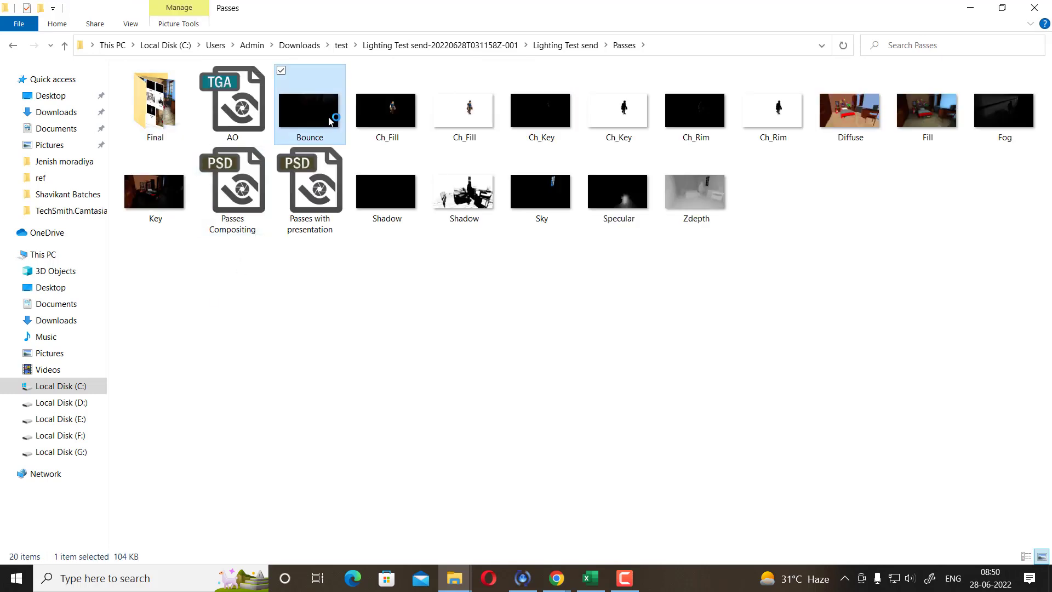
{"action": "scroll", "coordinate": [521, 276], "scroll_direction": "down", "scroll_amount": 1}
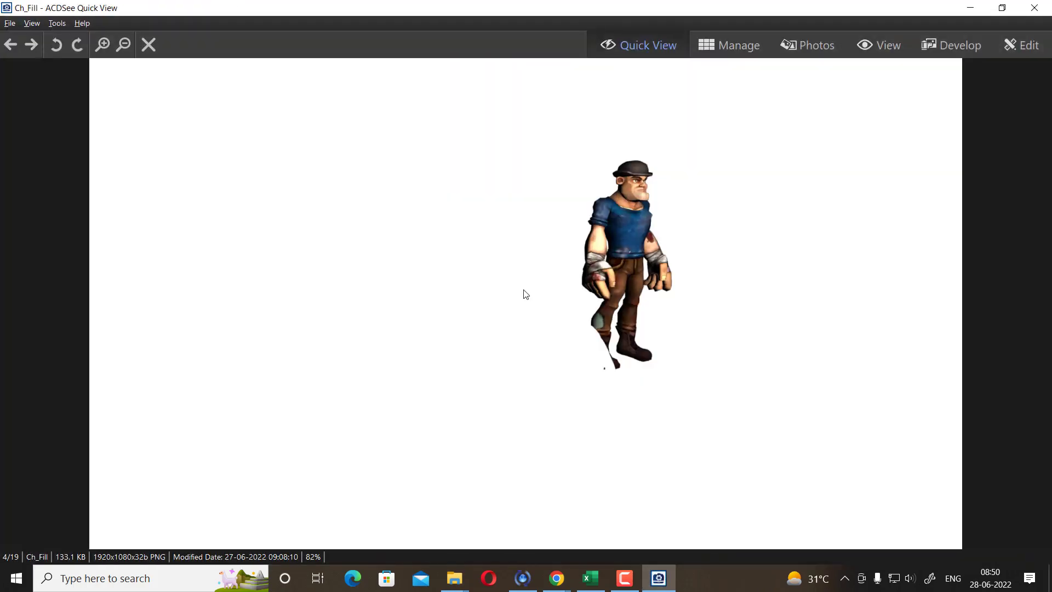
{"action": "scroll", "coordinate": [525, 296], "scroll_direction": "down", "scroll_amount": 2}
{"action": "scroll", "coordinate": [524, 296], "scroll_direction": "down", "scroll_amount": 1}
{"action": "scroll", "coordinate": [525, 295], "scroll_direction": "down", "scroll_amount": 1}
{"action": "scroll", "coordinate": [524, 296], "scroll_direction": "down", "scroll_amount": 1}
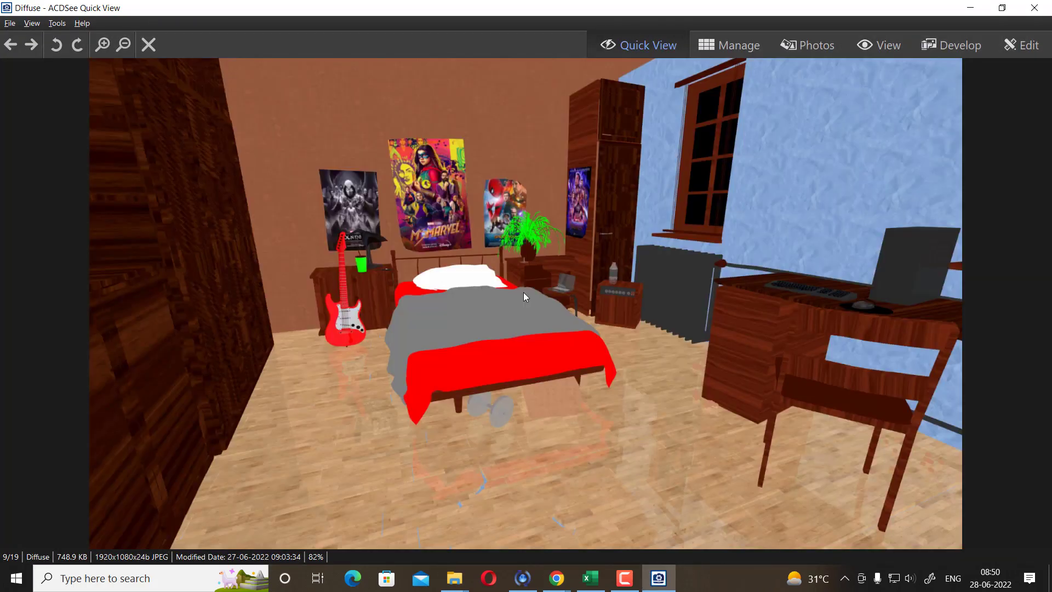
{"action": "scroll", "coordinate": [523, 296], "scroll_direction": "down", "scroll_amount": 1}
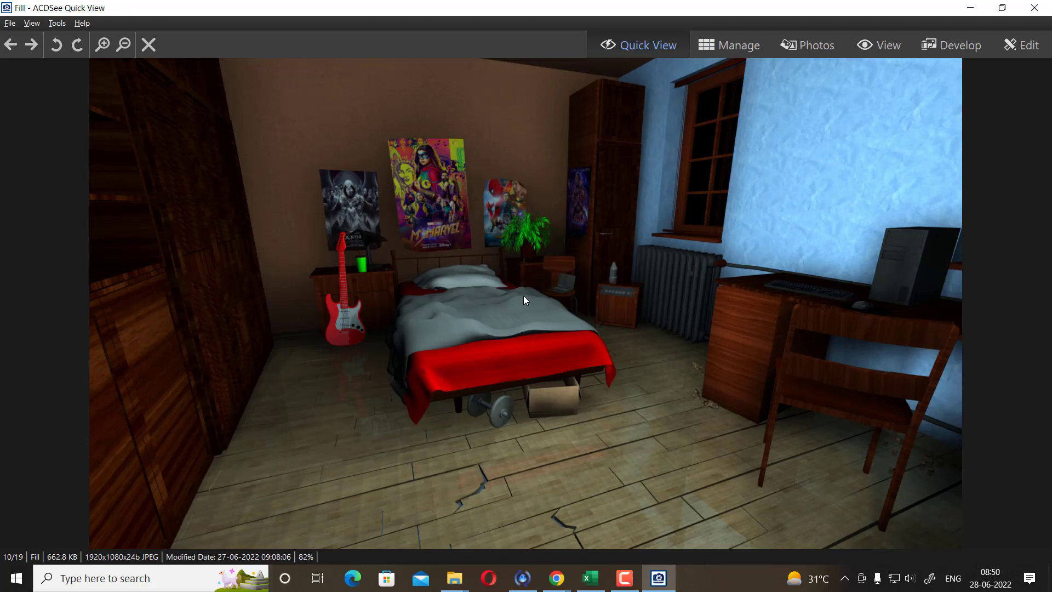
{"action": "scroll", "coordinate": [523, 297], "scroll_direction": "down", "scroll_amount": 1}
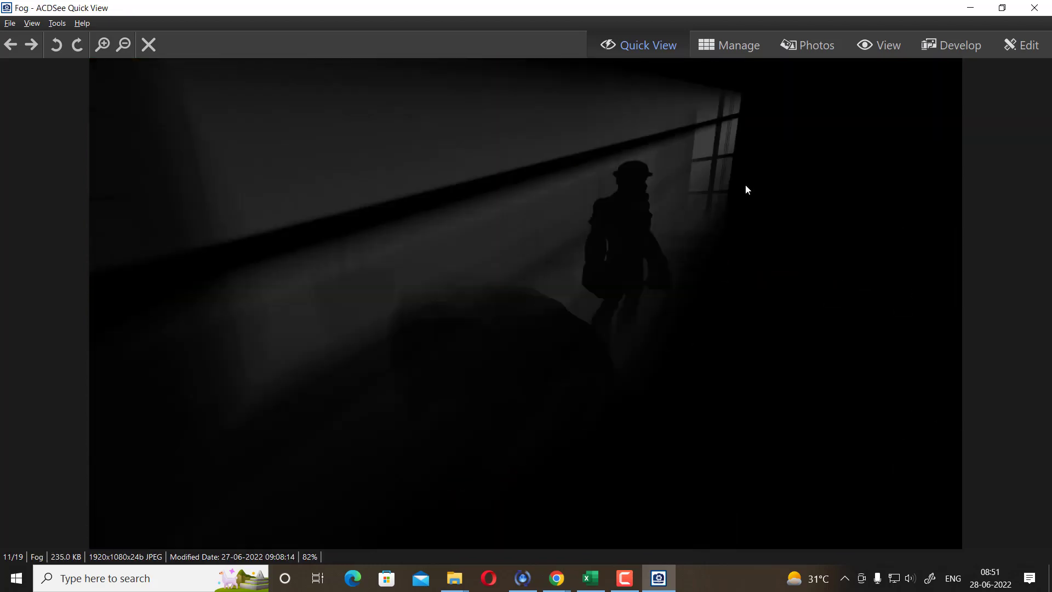
{"action": "scroll", "coordinate": [532, 225], "scroll_direction": "down", "scroll_amount": 1}
{"action": "scroll", "coordinate": [533, 230], "scroll_direction": "down", "scroll_amount": 1}
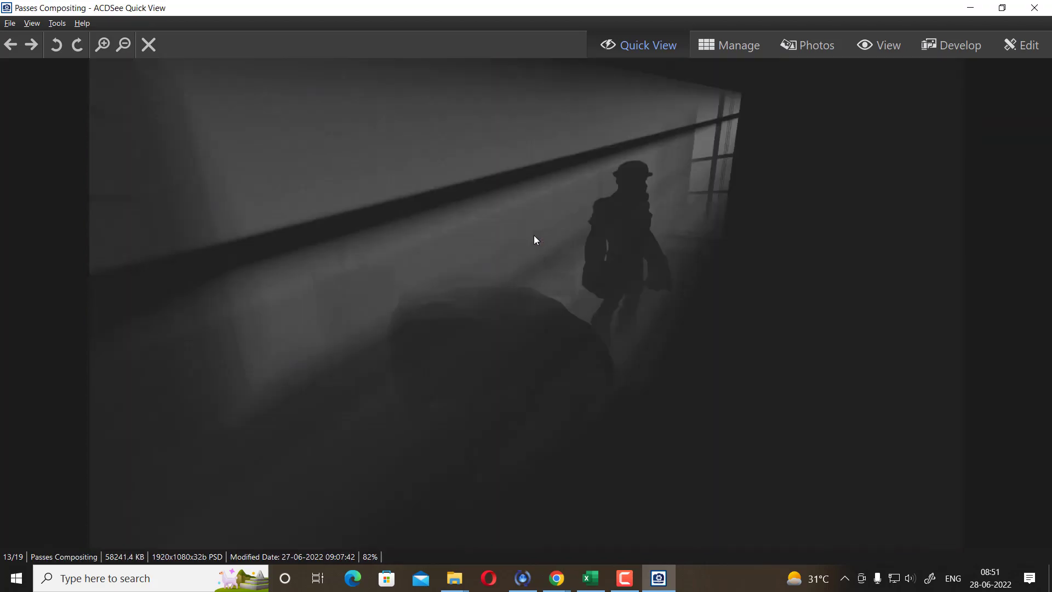
{"action": "scroll", "coordinate": [535, 239], "scroll_direction": "down", "scroll_amount": 1}
{"action": "scroll", "coordinate": [535, 238], "scroll_direction": "up", "scroll_amount": 2}
{"action": "scroll", "coordinate": [534, 239], "scroll_direction": "down", "scroll_amount": 1}
{"action": "scroll", "coordinate": [535, 239], "scroll_direction": "down", "scroll_amount": 1}
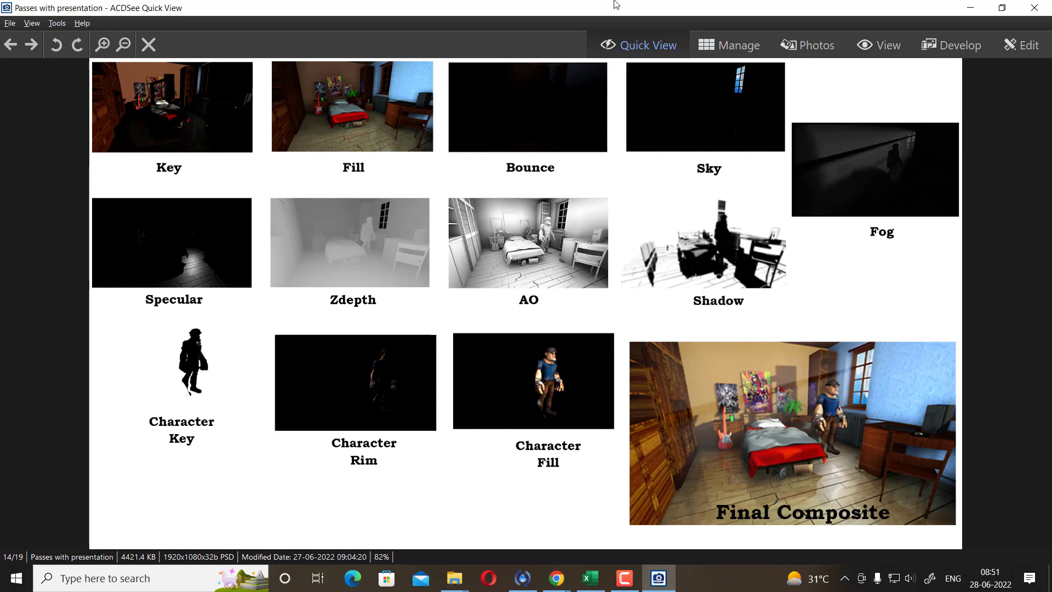
{"action": "key", "text": "super+Down"}
Step: Examine the Fill pass maximized at 200% zoom, panning to the guitar, then close the viewer
{"action": "double_click", "coordinate": [926, 109]}
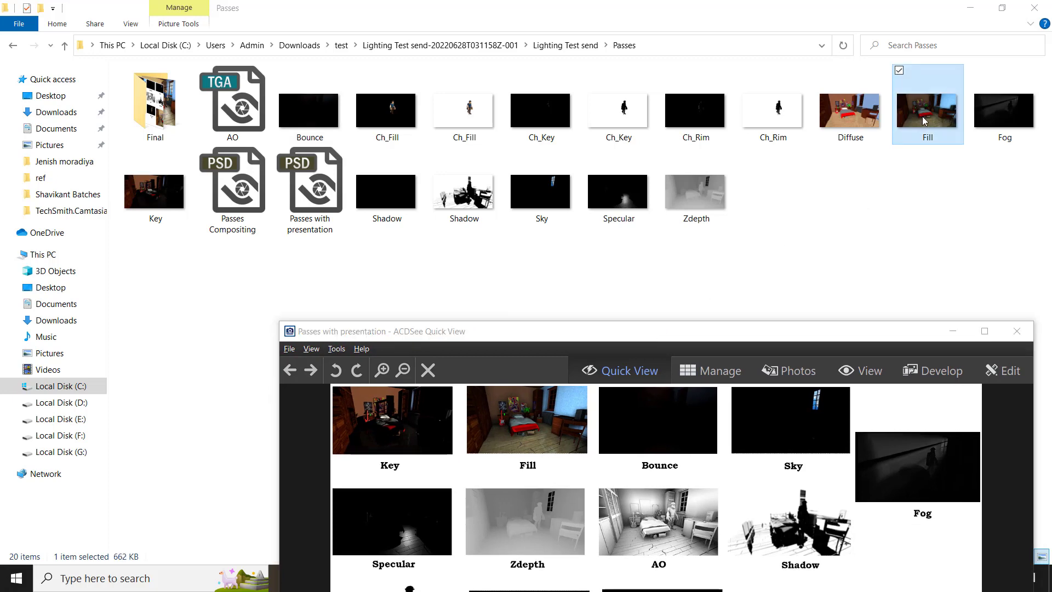
{"action": "left_click", "coordinate": [984, 331]}
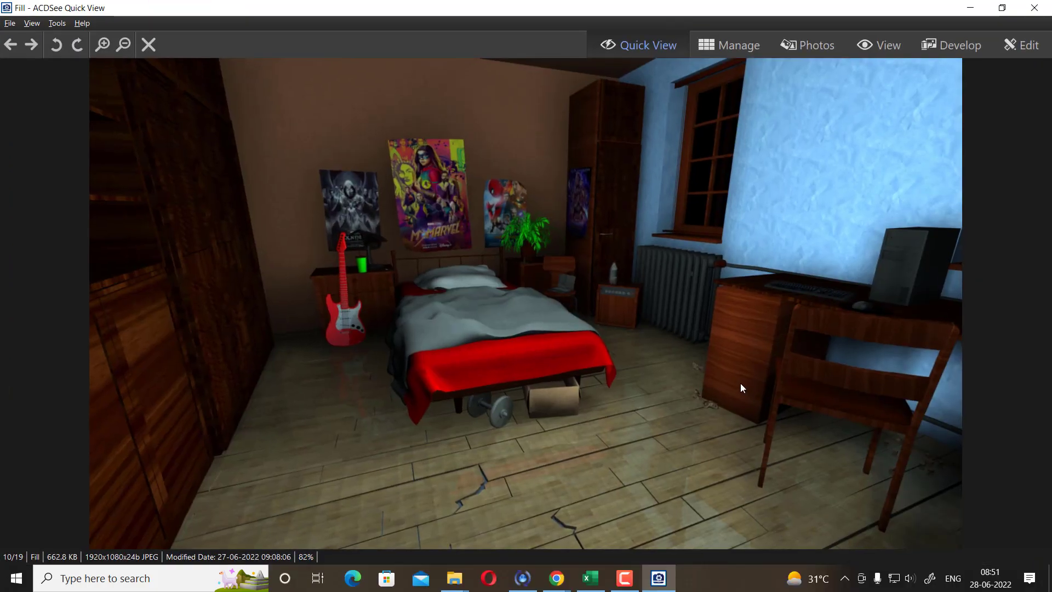
{"action": "scroll", "coordinate": [735, 381], "scroll_direction": "up", "scroll_amount": 3}
{"action": "left_click_drag", "start_coordinate": [400, 346], "coordinate": [589, 334]}
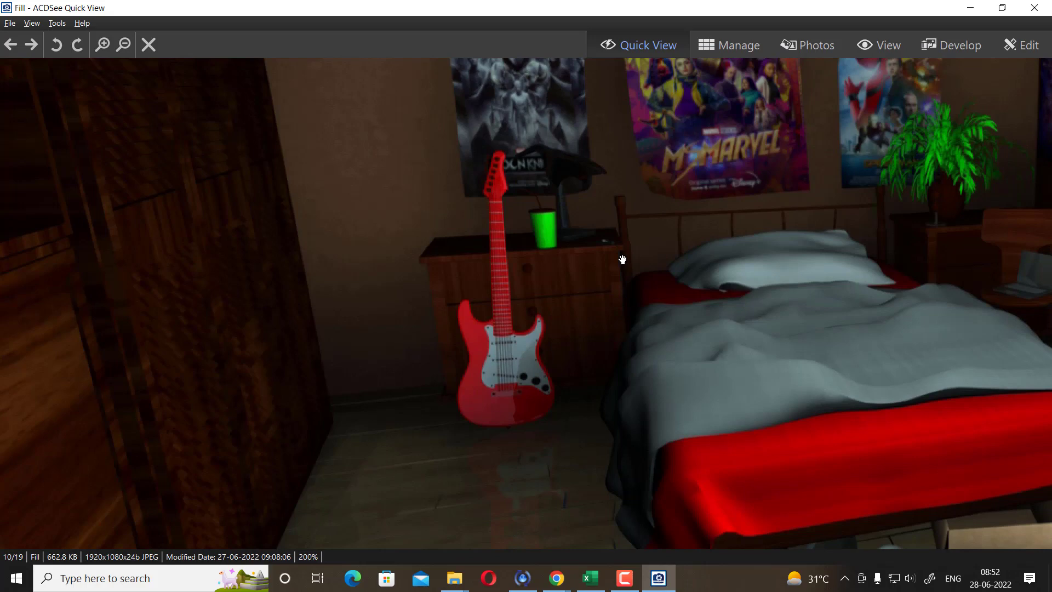
{"action": "scroll", "coordinate": [794, 241], "scroll_direction": "down", "scroll_amount": 1}
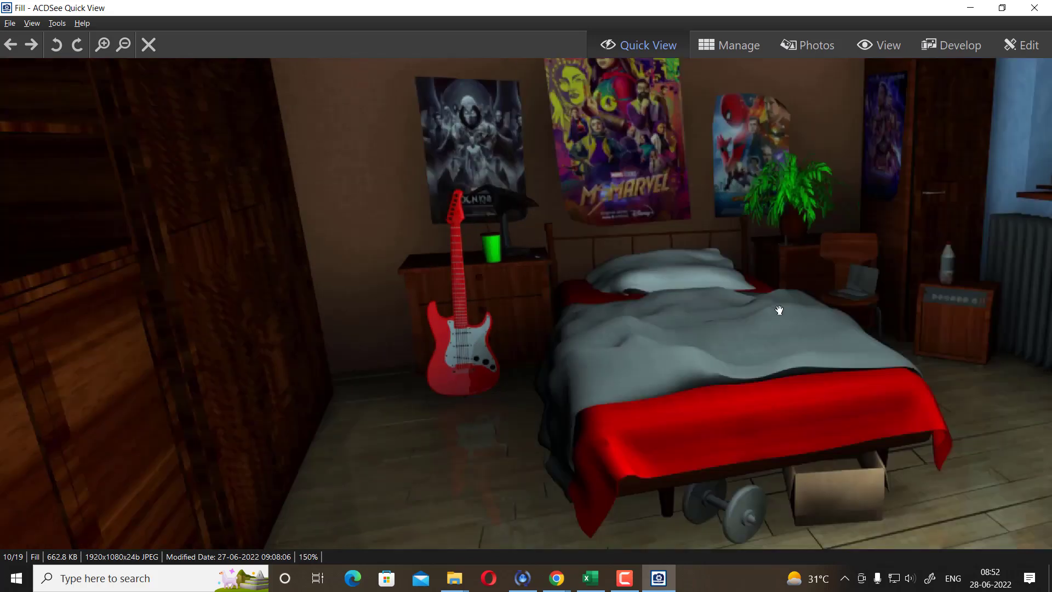
{"action": "left_click", "coordinate": [1034, 7]}
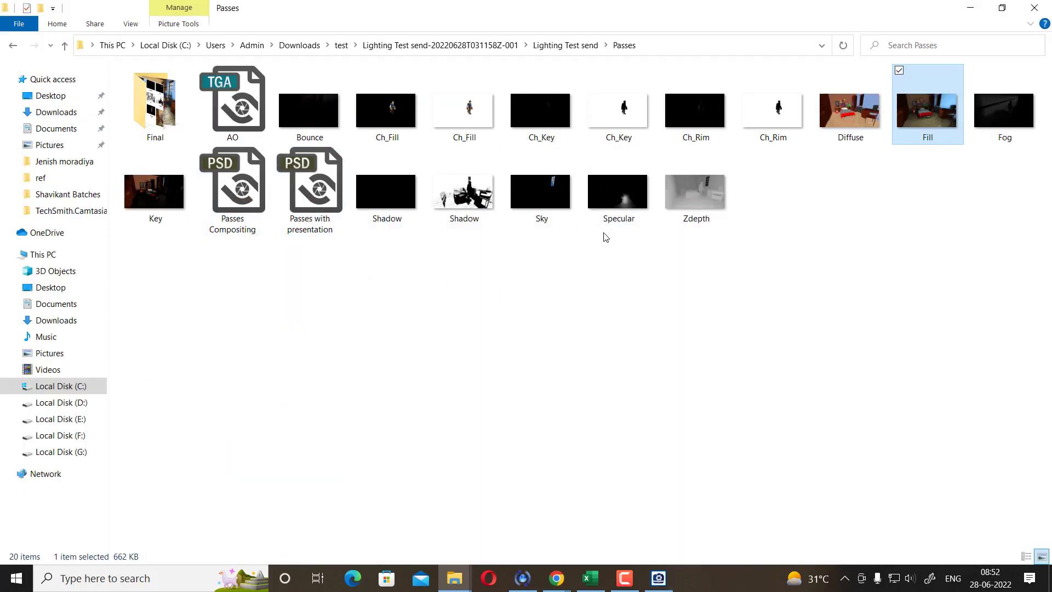
Step: Open the Passes with presentation collage from the Final folder, then minimize the viewer
{"action": "double_click", "coordinate": [155, 105]}
{"action": "left_click", "coordinate": [243, 123]}
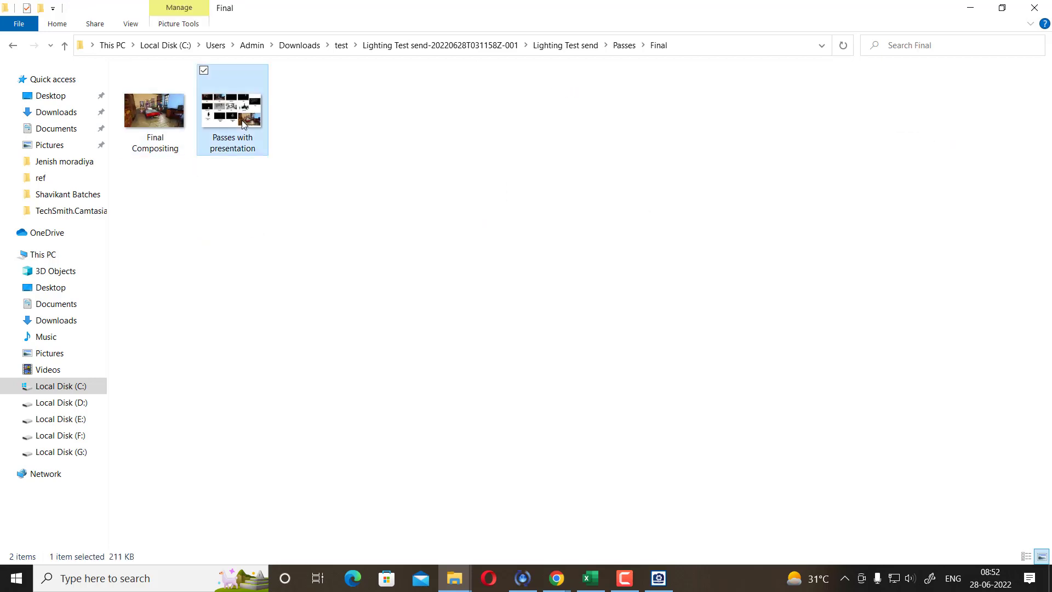
{"action": "double_click", "coordinate": [243, 123]}
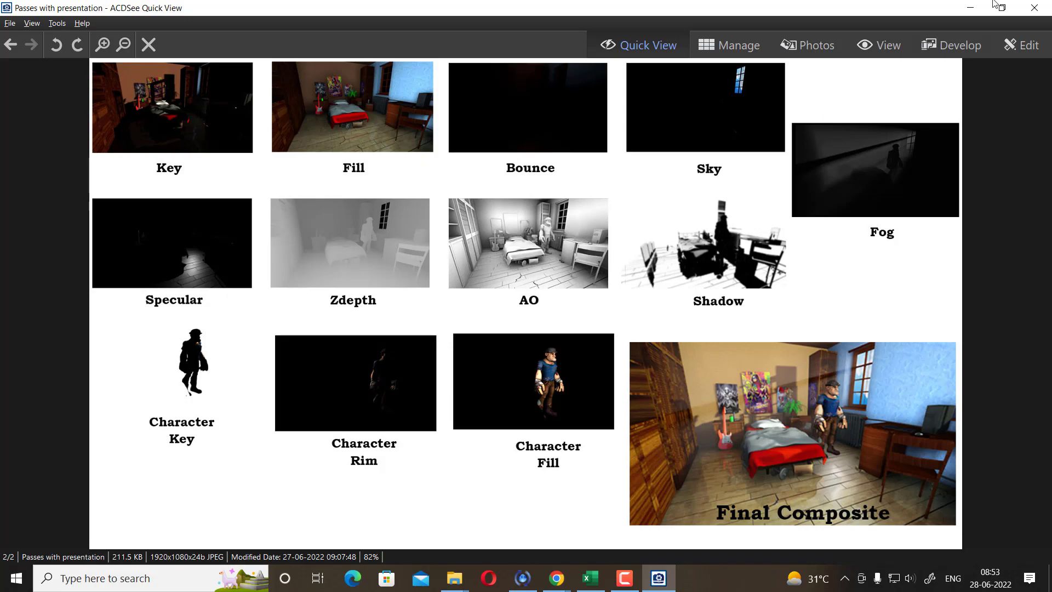
{"action": "left_click", "coordinate": [973, 8]}
Step: View the Final Compositing bedroom render, then pause the screen recording
{"action": "double_click", "coordinate": [155, 111]}
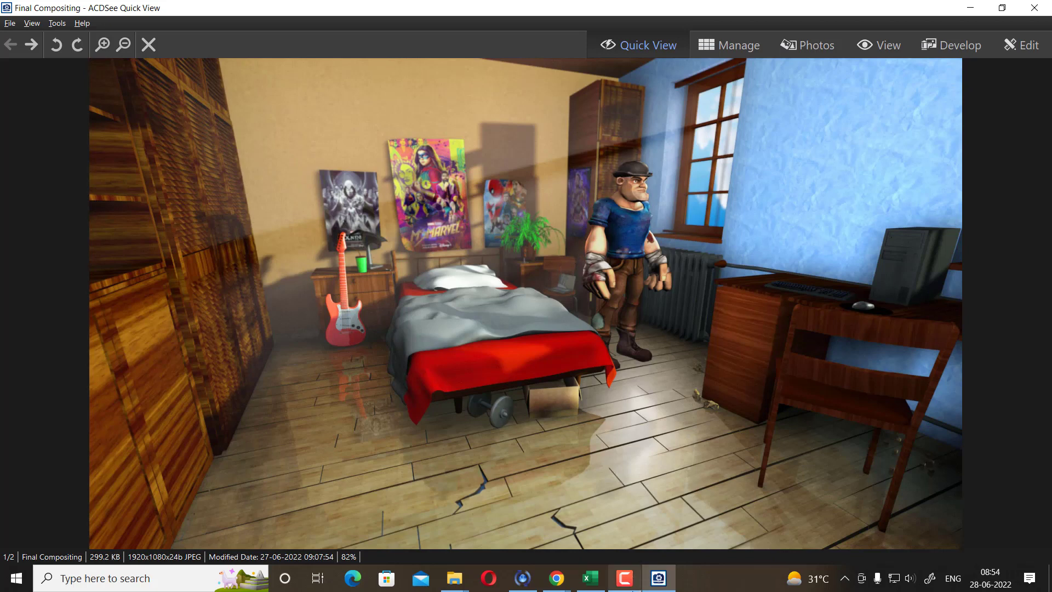
{"action": "left_click", "coordinate": [624, 578]}
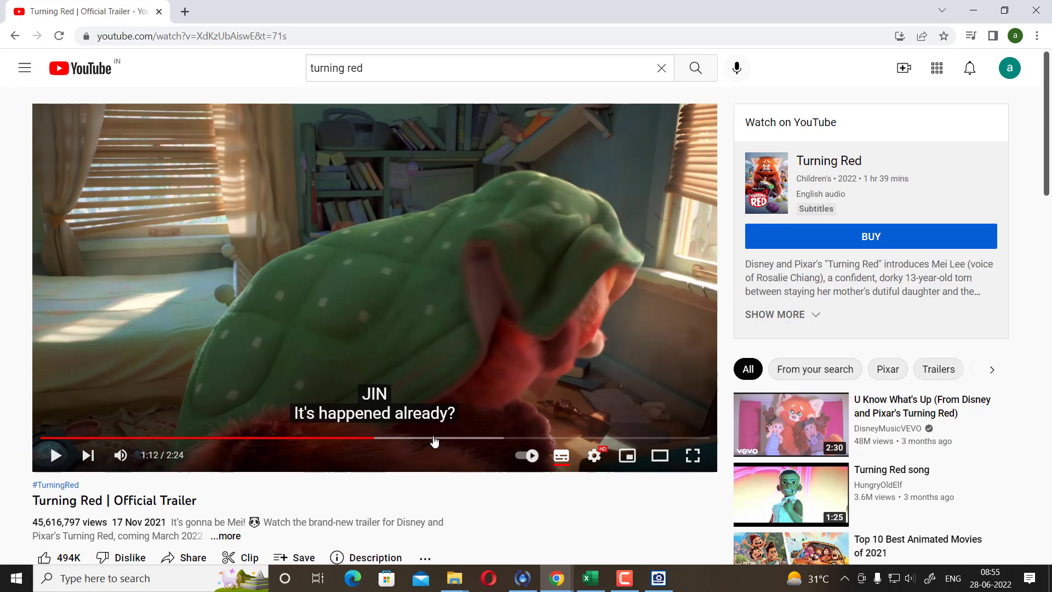
Step: Scrub the Turning Red trailer back to 0:34 and make it full screen
{"action": "left_click", "coordinate": [434, 437]}
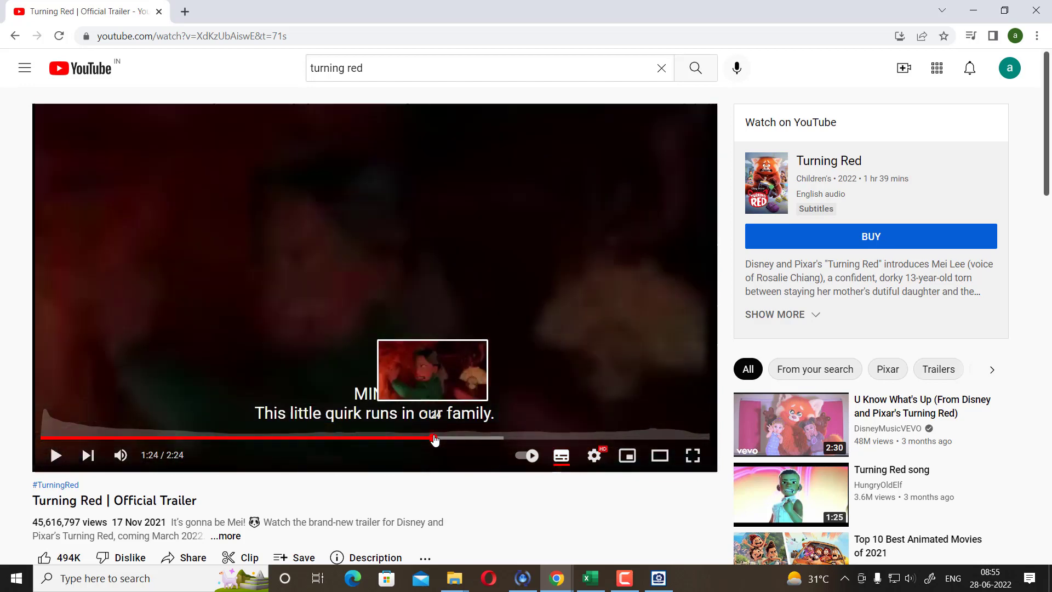
{"action": "left_click", "coordinate": [302, 437]}
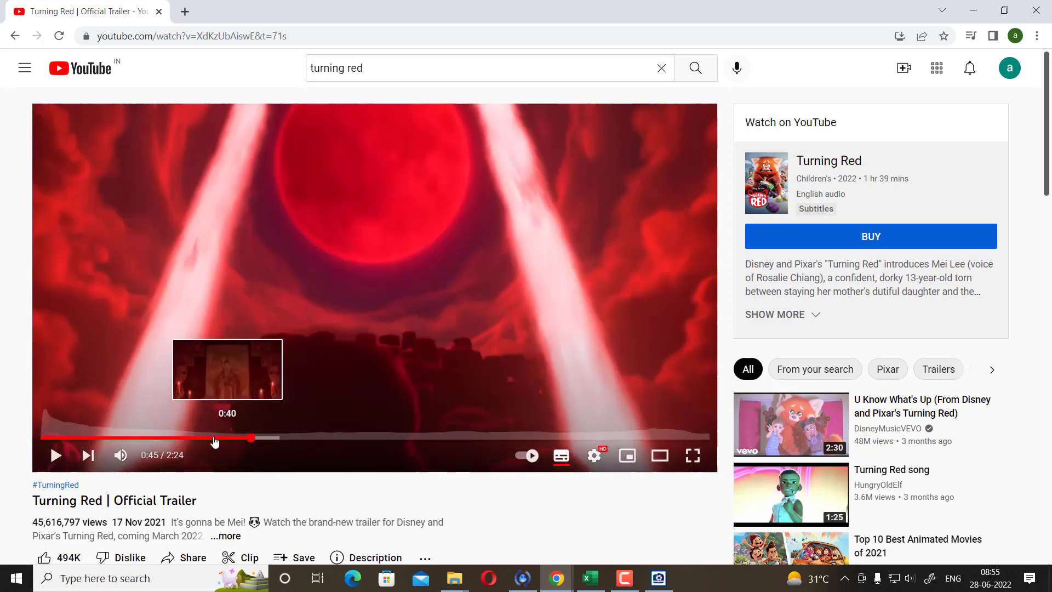
{"action": "left_click_drag", "start_coordinate": [302, 437], "coordinate": [202, 437]}
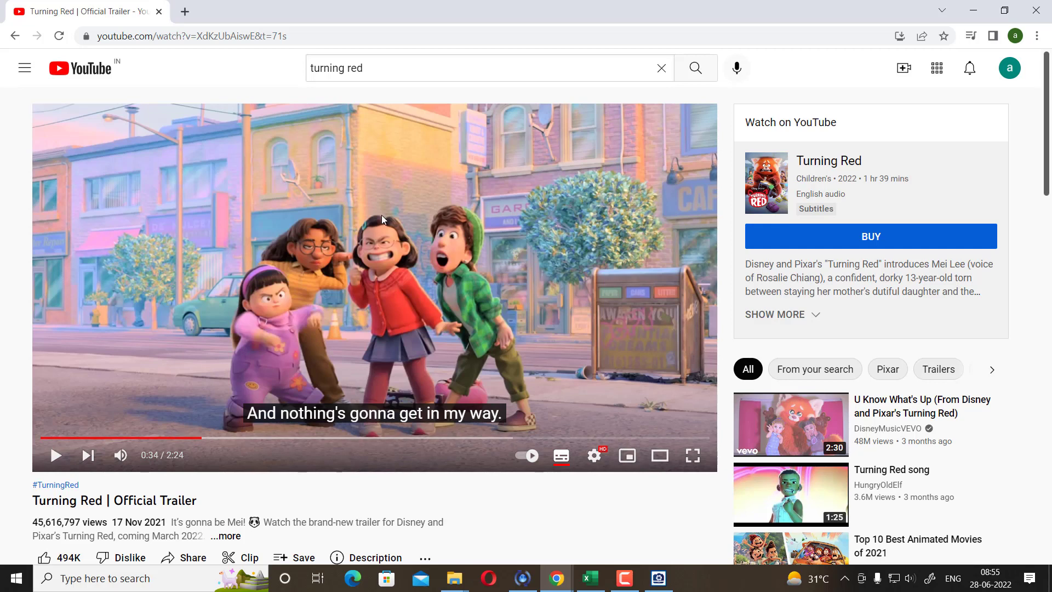
{"action": "left_click", "coordinate": [625, 578]}
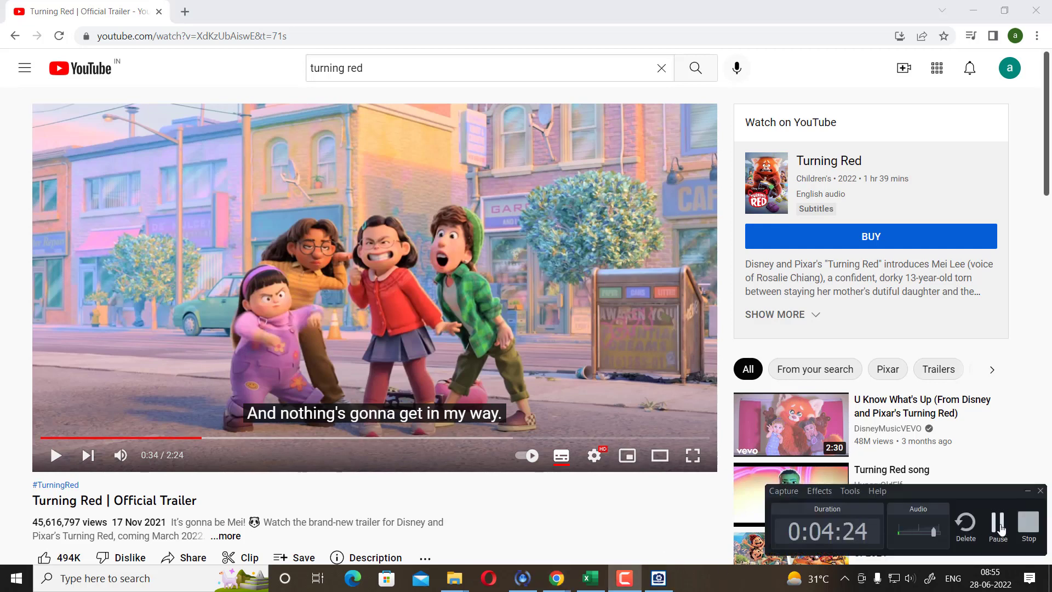
{"action": "left_click", "coordinate": [692, 455]}
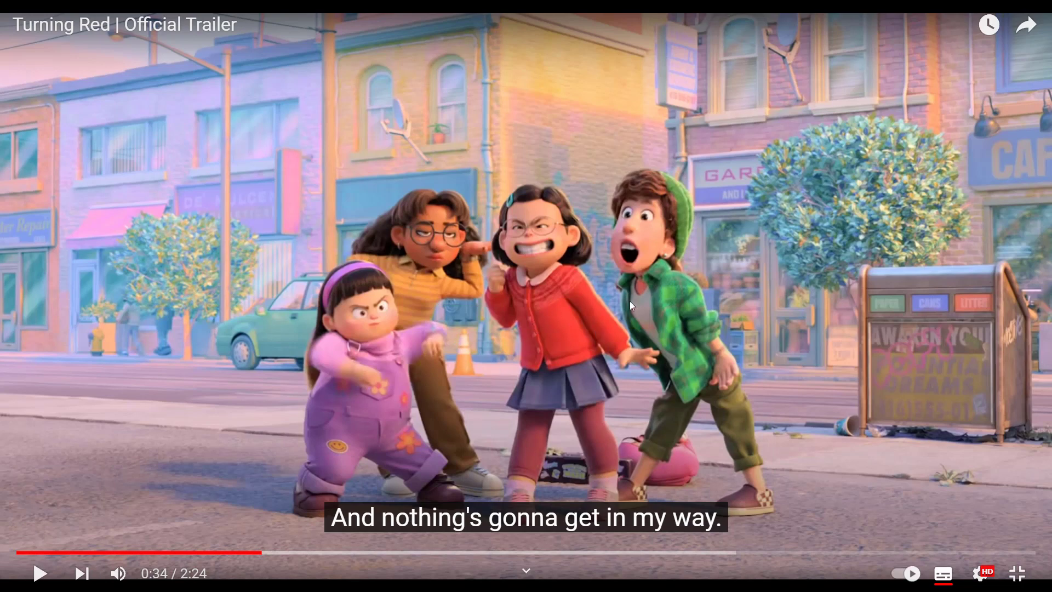
Step: Seek the full-screen trailer from 0:16 through 1:34 to the bathroom scene at 1:59
{"action": "left_click", "coordinate": [136, 554]}
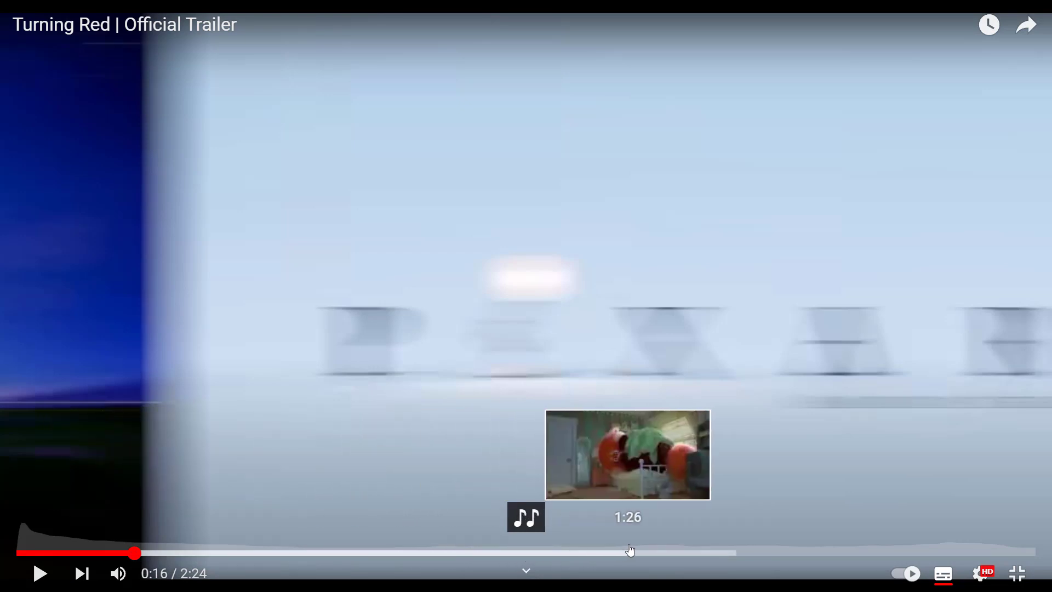
{"action": "left_click", "coordinate": [687, 552]}
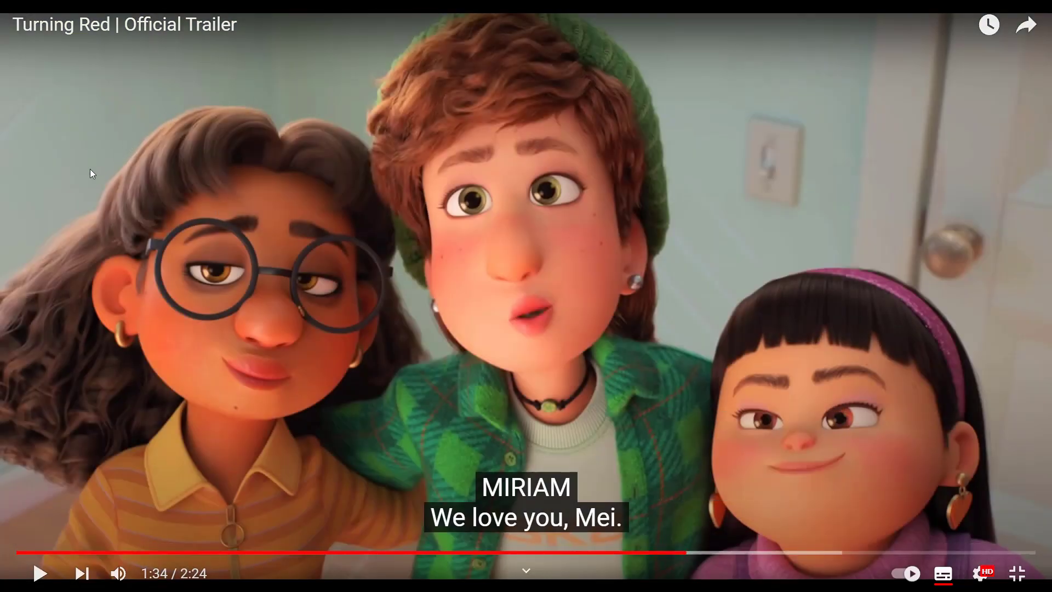
{"action": "left_click", "coordinate": [802, 551]}
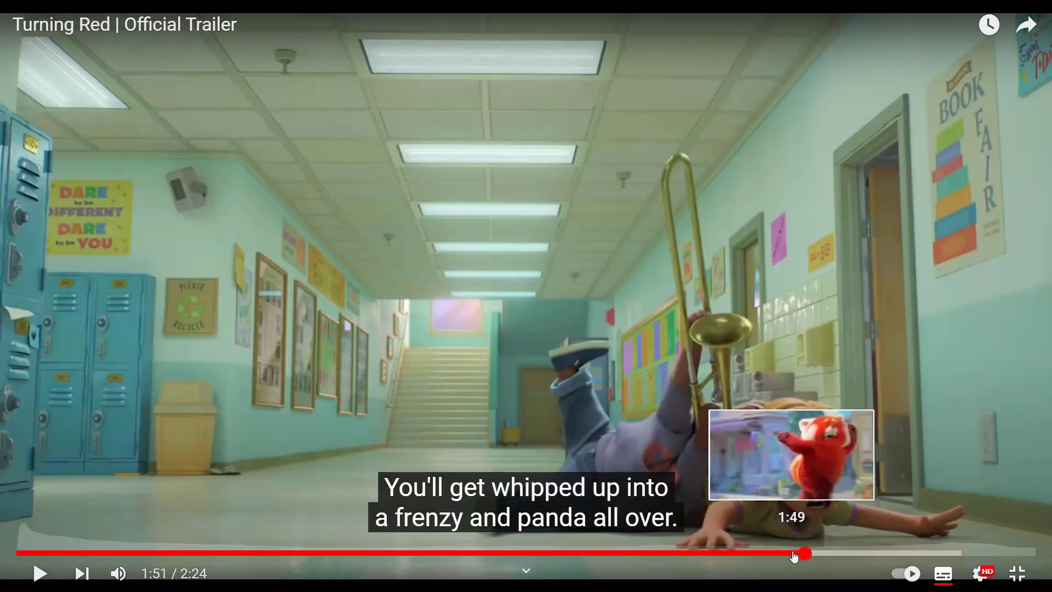
{"action": "left_click", "coordinate": [793, 552]}
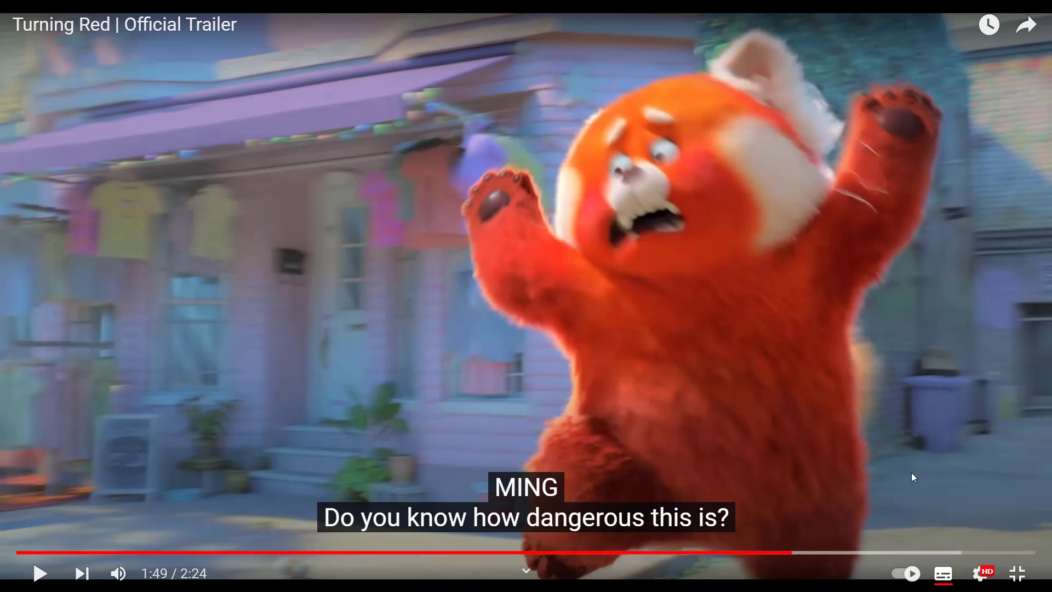
{"action": "left_click", "coordinate": [860, 552]}
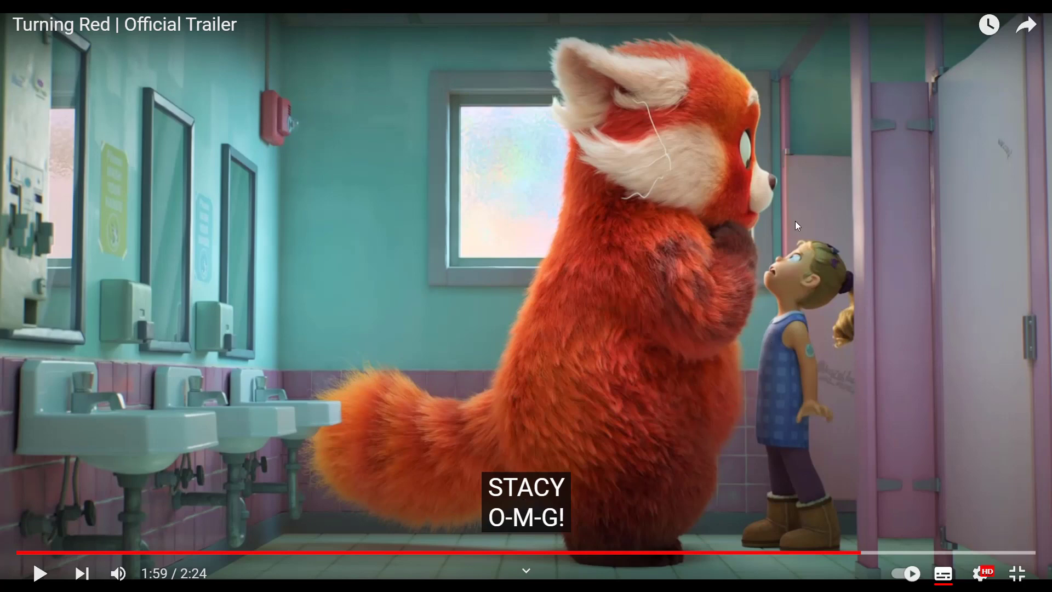
{"action": "key", "text": "alt+Tab"}
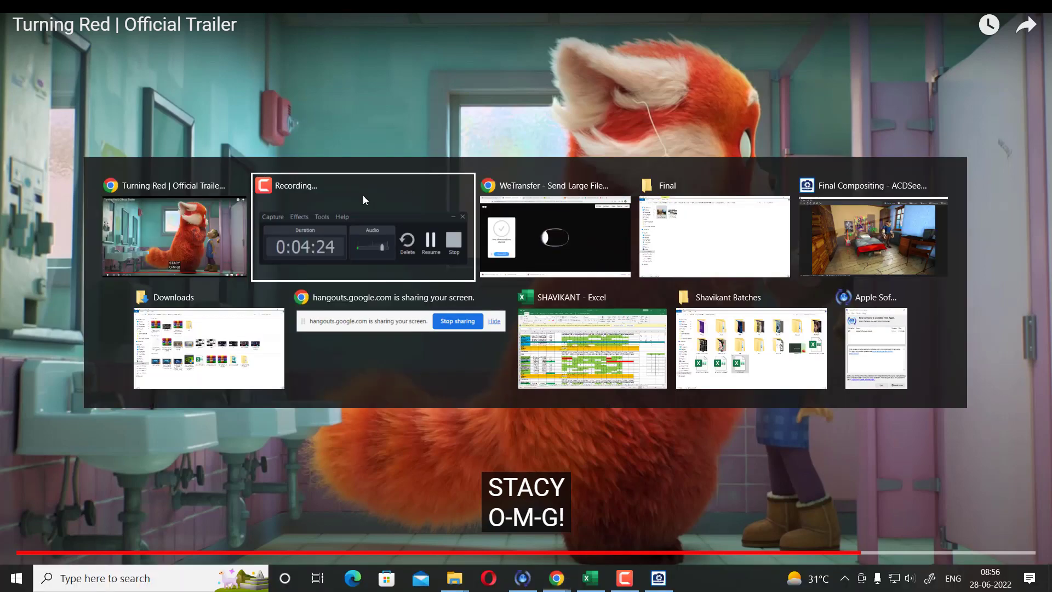
{"action": "left_click", "coordinate": [902, 242]}
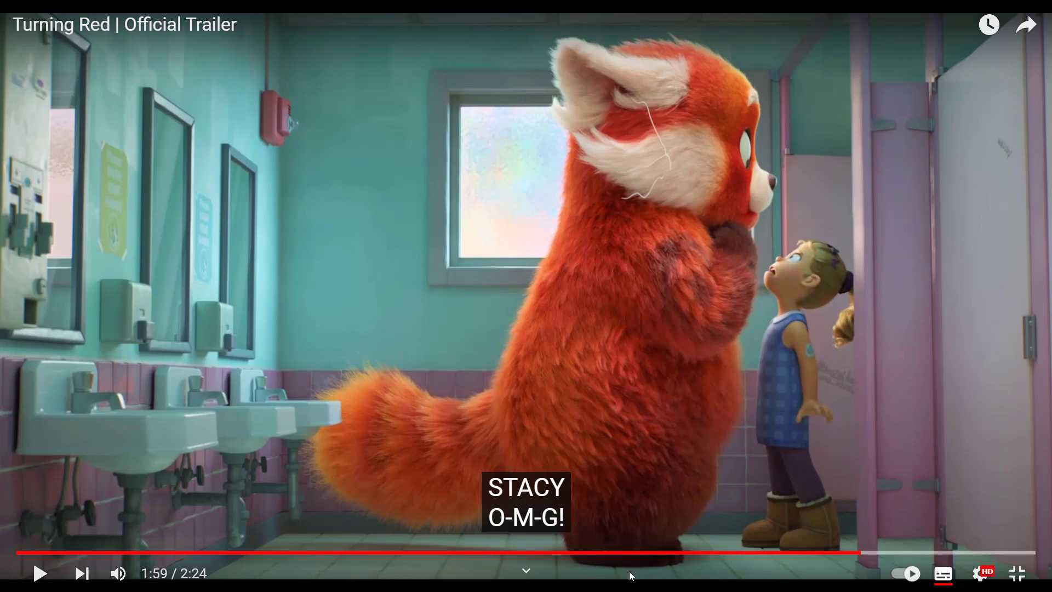
Step: Switch to File Explorer and browse the night light scene project folders
{"action": "key", "text": "alt+Tab"}
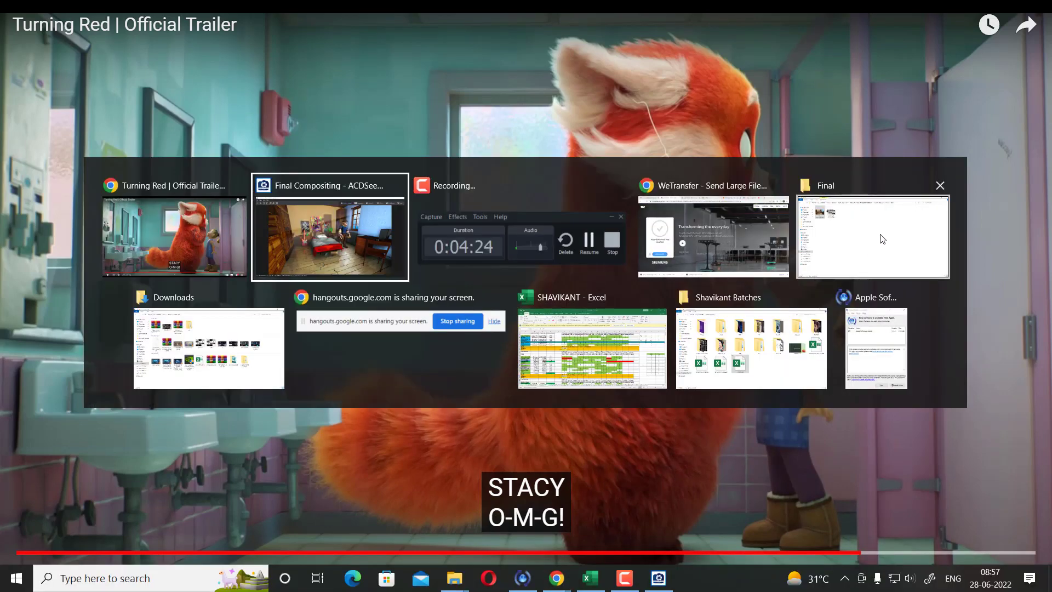
{"action": "left_click", "coordinate": [478, 251]}
{"action": "key", "text": "alt+Tab"}
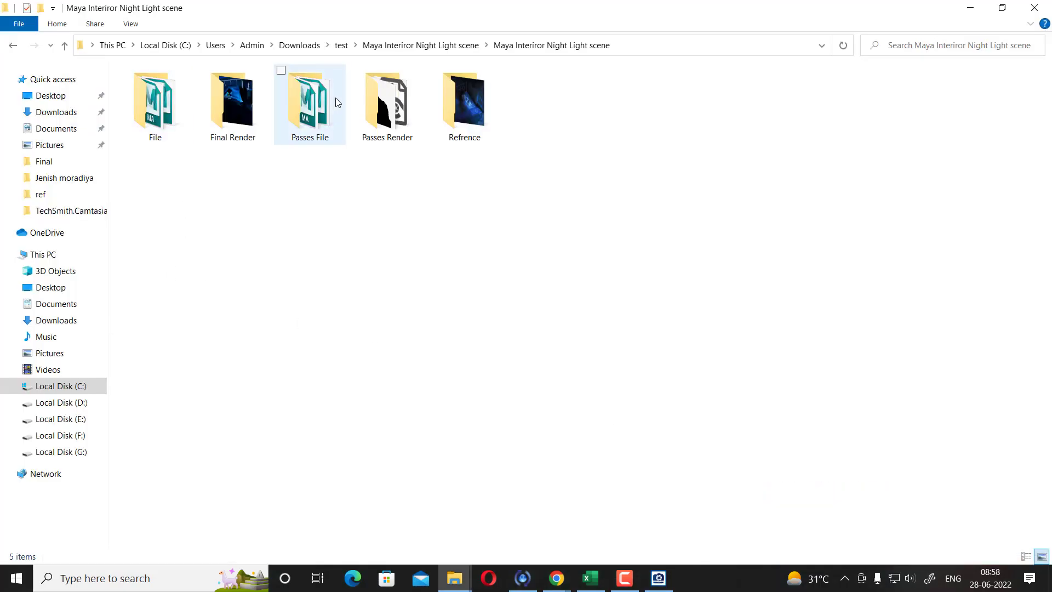
{"action": "left_click", "coordinate": [138, 131]}
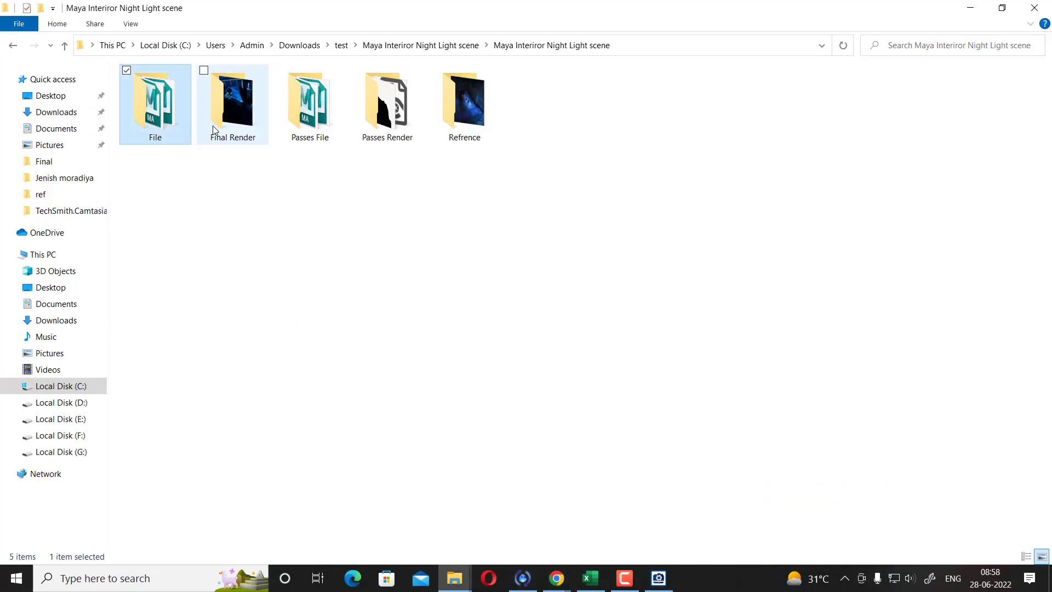
{"action": "left_click", "coordinate": [222, 125]}
{"action": "left_click", "coordinate": [305, 107]}
{"action": "left_click", "coordinate": [392, 111]}
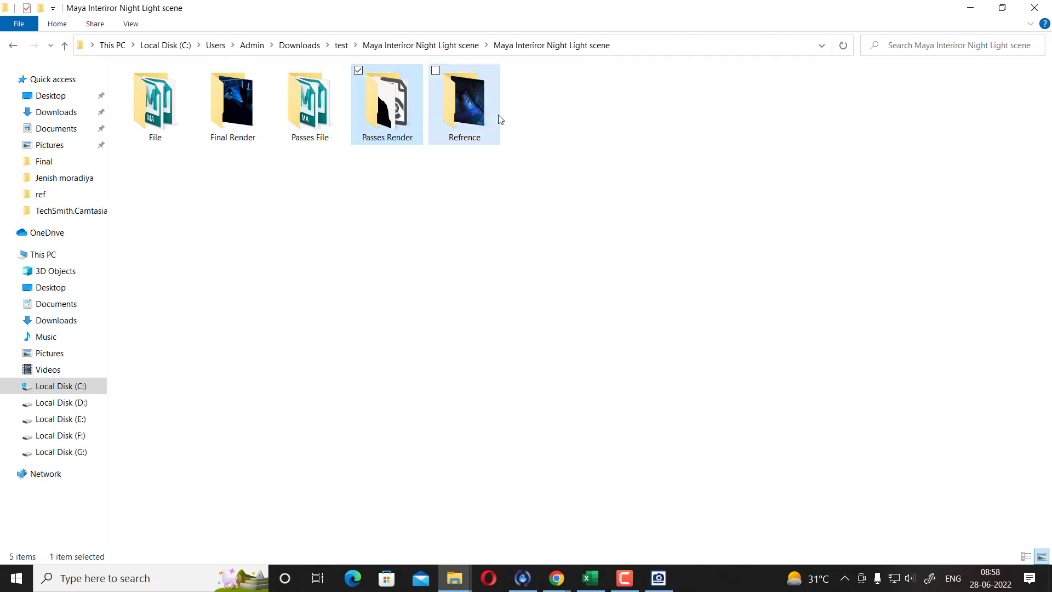
Step: View the bedroom image in the Refrence folder, then return to the project folder
{"action": "left_click", "coordinate": [481, 107]}
{"action": "double_click", "coordinate": [481, 107]}
{"action": "double_click", "coordinate": [149, 112]}
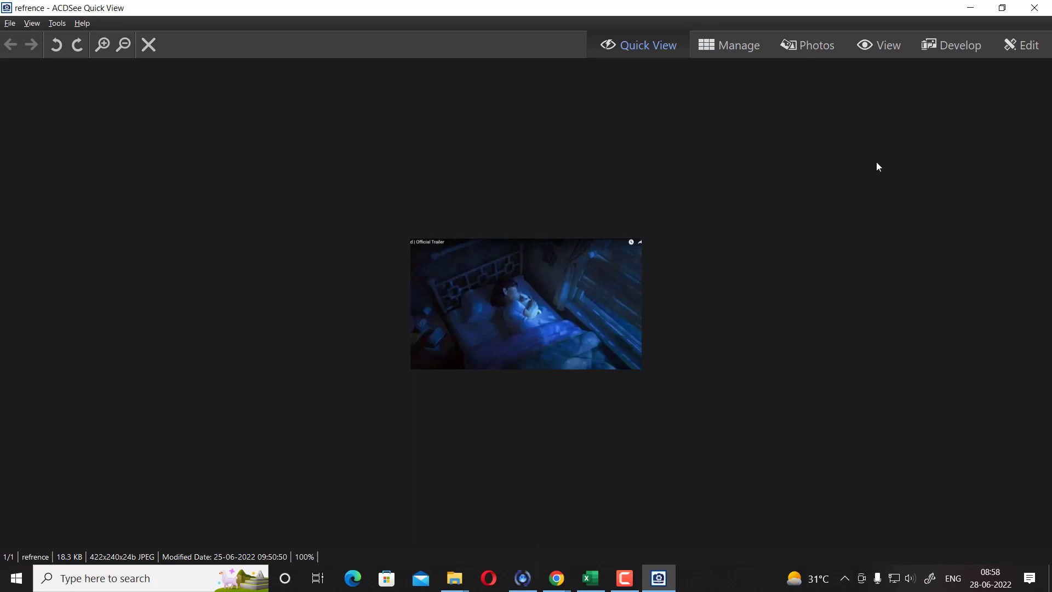
{"action": "left_click", "coordinate": [970, 9]}
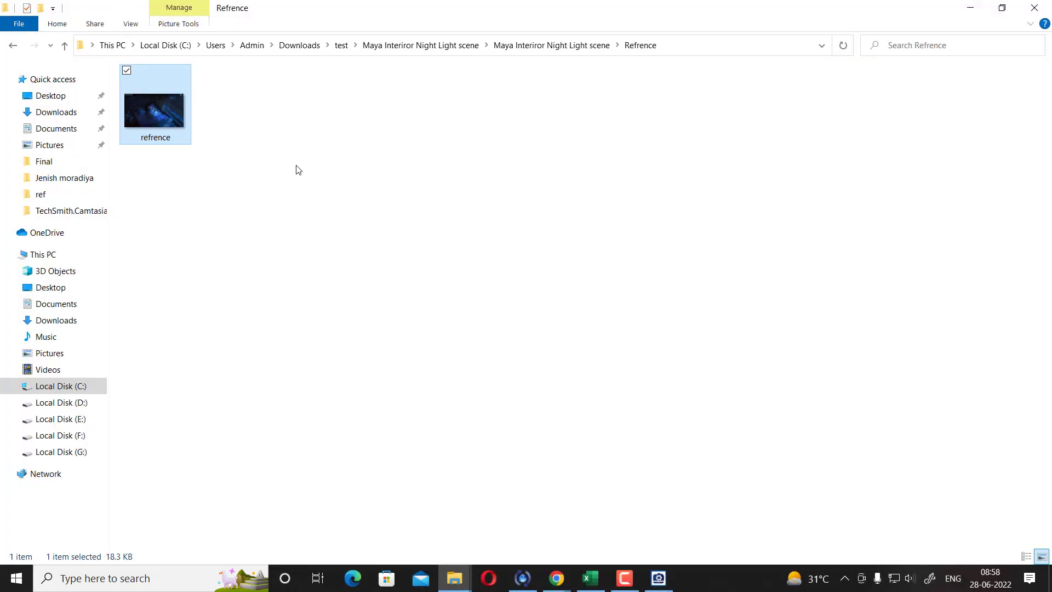
{"action": "key", "text": "alt+Up"}
Step: Open the Final Render folder and its Interior Night Lighting scene render
{"action": "double_click", "coordinate": [232, 104]}
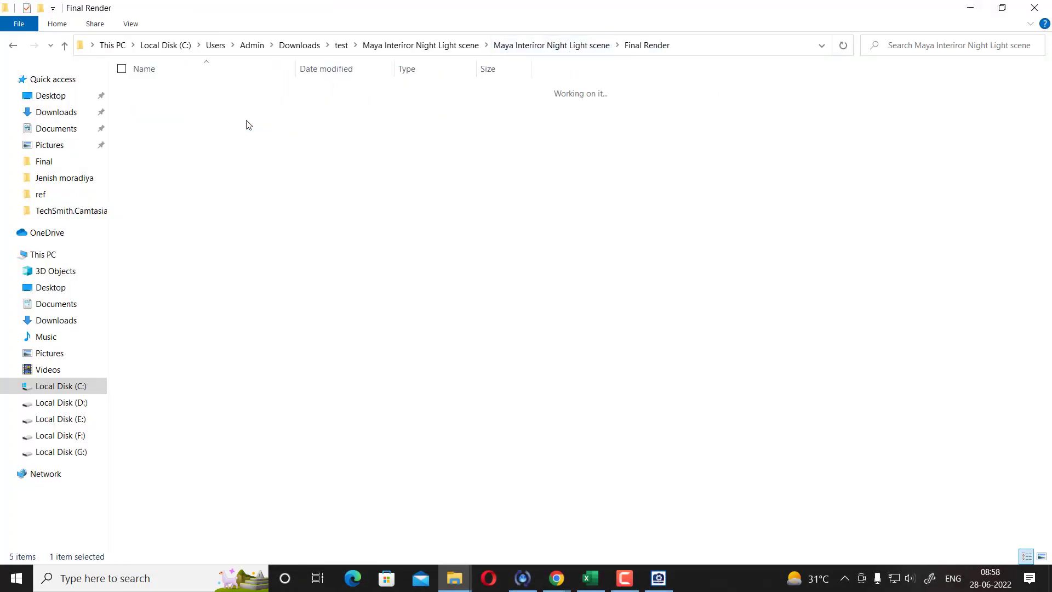
{"action": "double_click", "coordinate": [155, 121]}
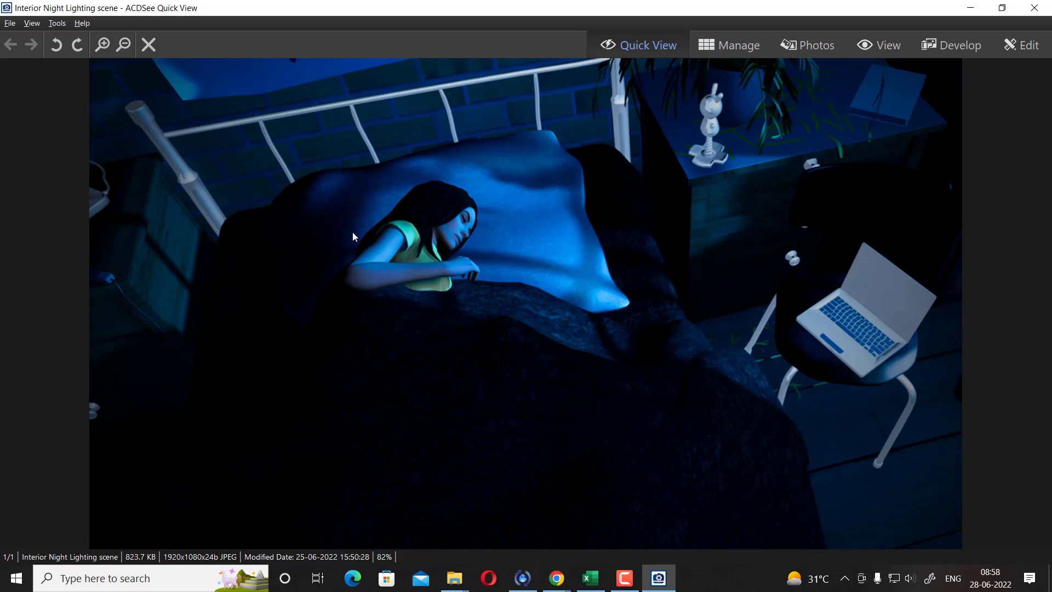
Step: Return to the project folder, open Passes Render and view the AO render pass
{"action": "left_click", "coordinate": [970, 8]}
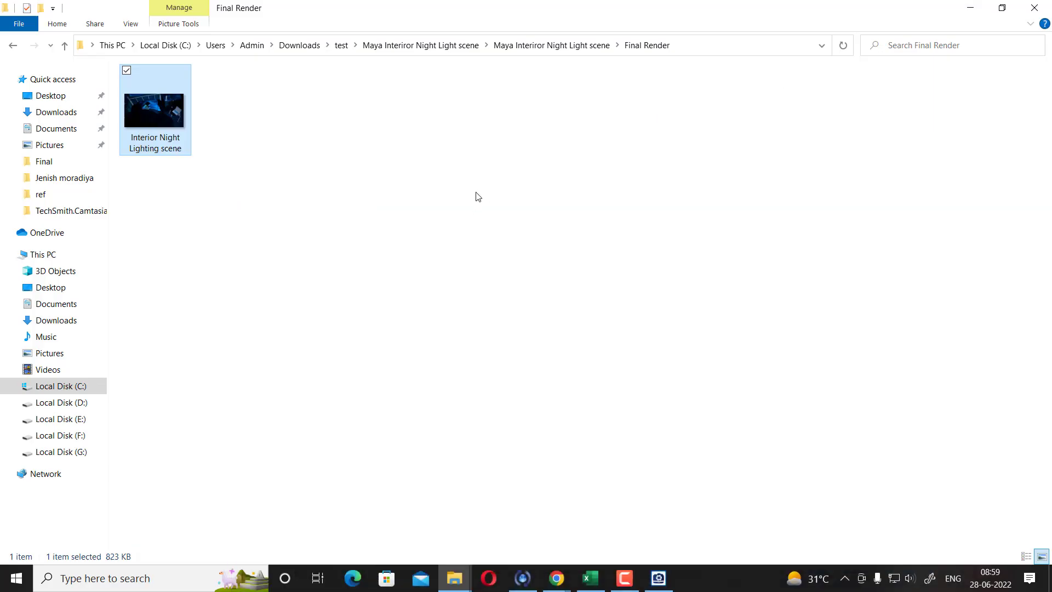
{"action": "left_click", "coordinate": [575, 41]}
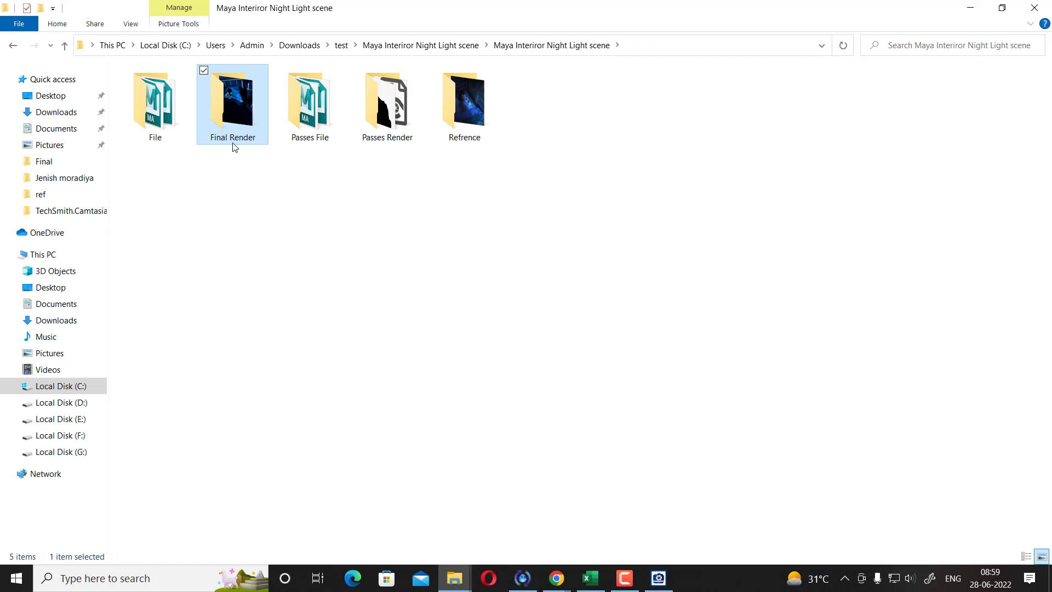
{"action": "left_click", "coordinate": [386, 105]}
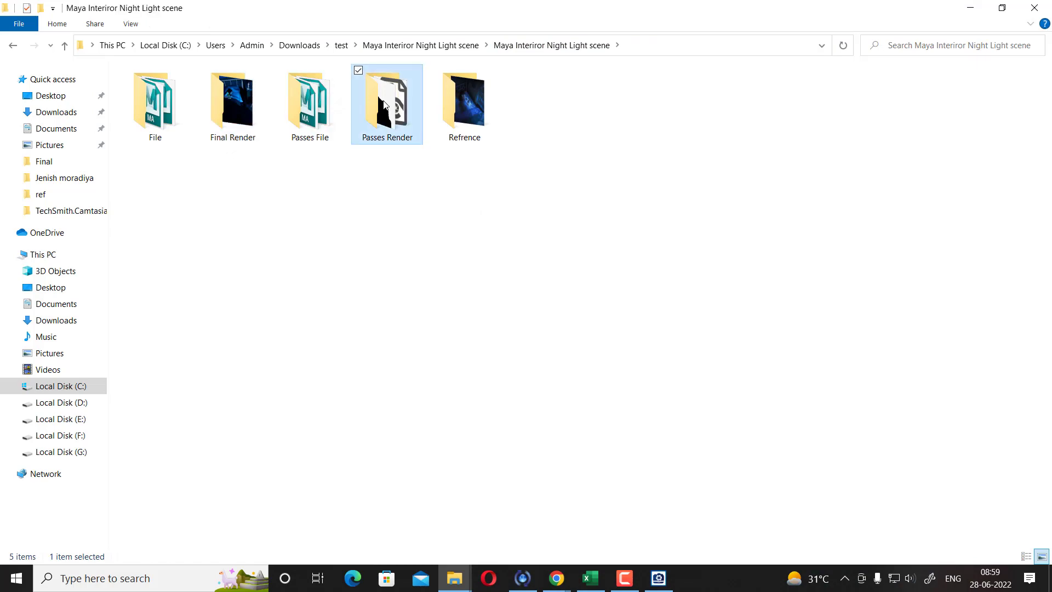
{"action": "double_click", "coordinate": [385, 105]}
{"action": "double_click", "coordinate": [227, 121]}
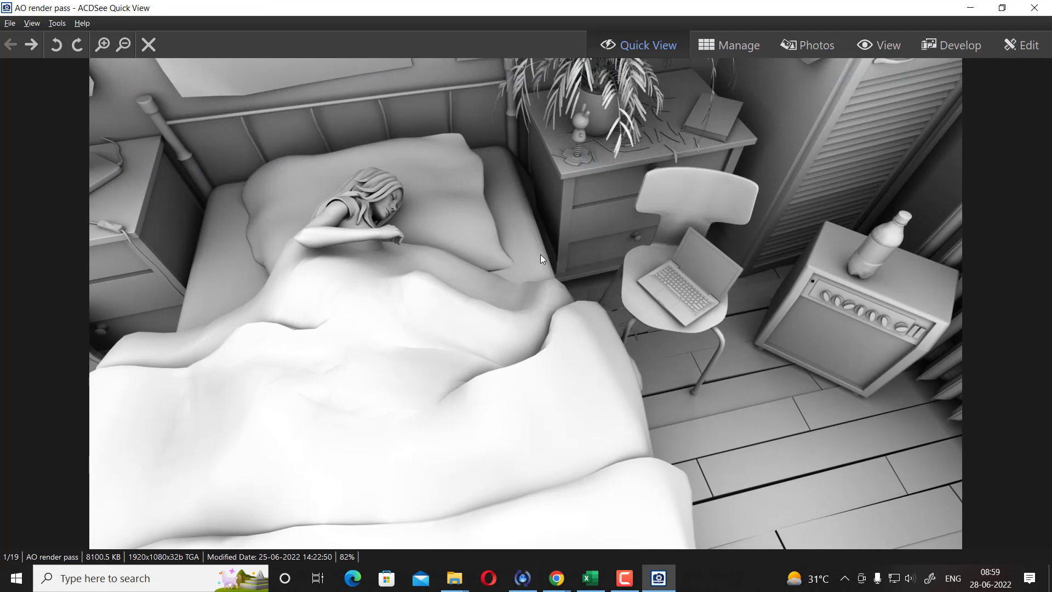
Step: Arrow through CH Fill Pass 2, CH Fill Pass, CH RGB Pass 1, CH Rim and Compositing File
{"action": "key", "text": "Right"}
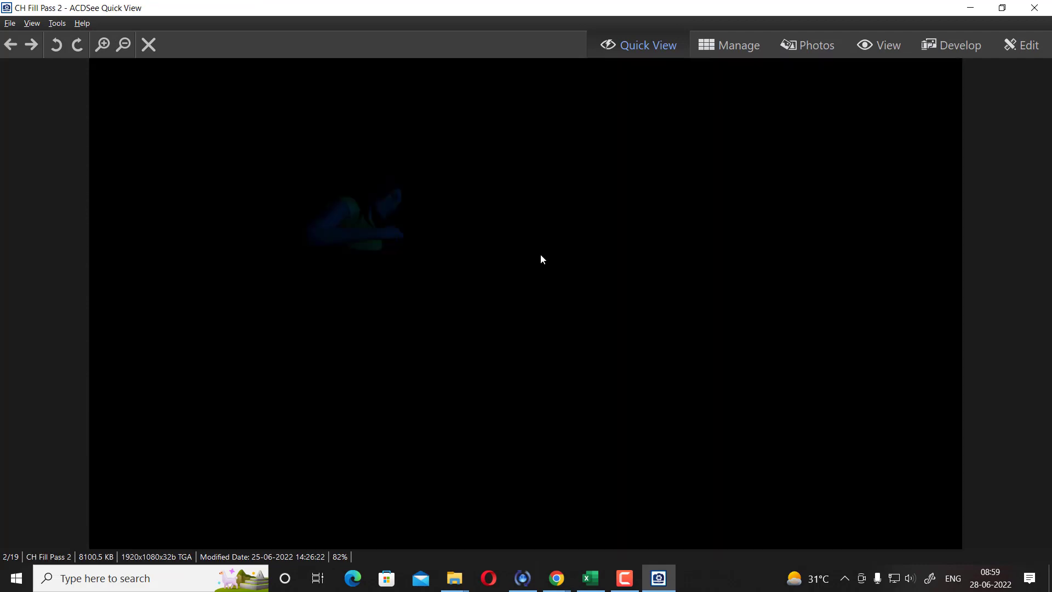
{"action": "key", "text": "Right"}
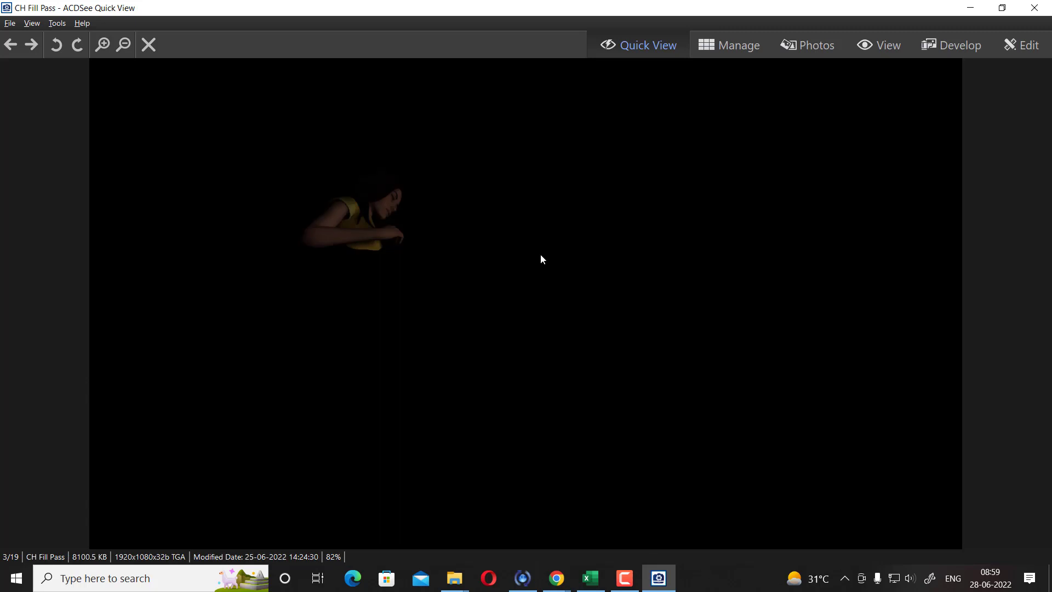
{"action": "key", "text": "Left"}
{"action": "key", "text": "Right"}
{"action": "key", "text": "Right"}
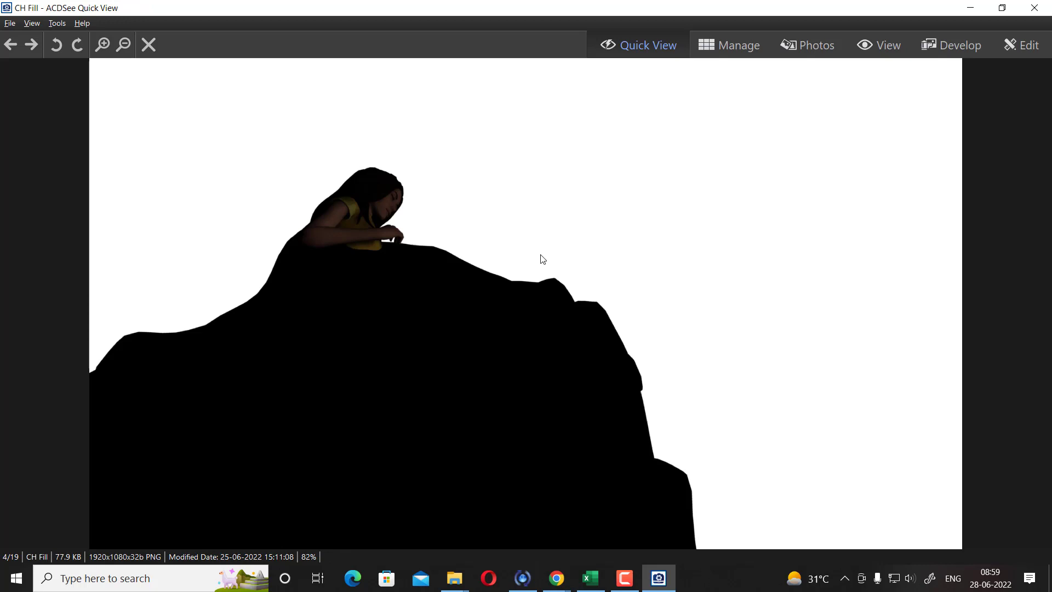
{"action": "key", "text": "Right"}
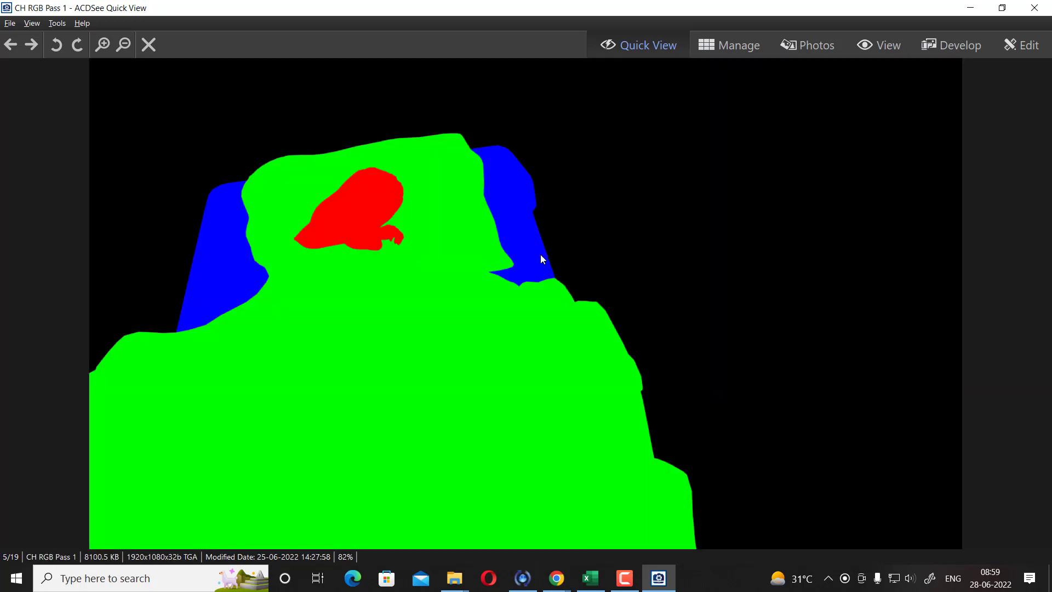
{"action": "key", "text": "Right"}
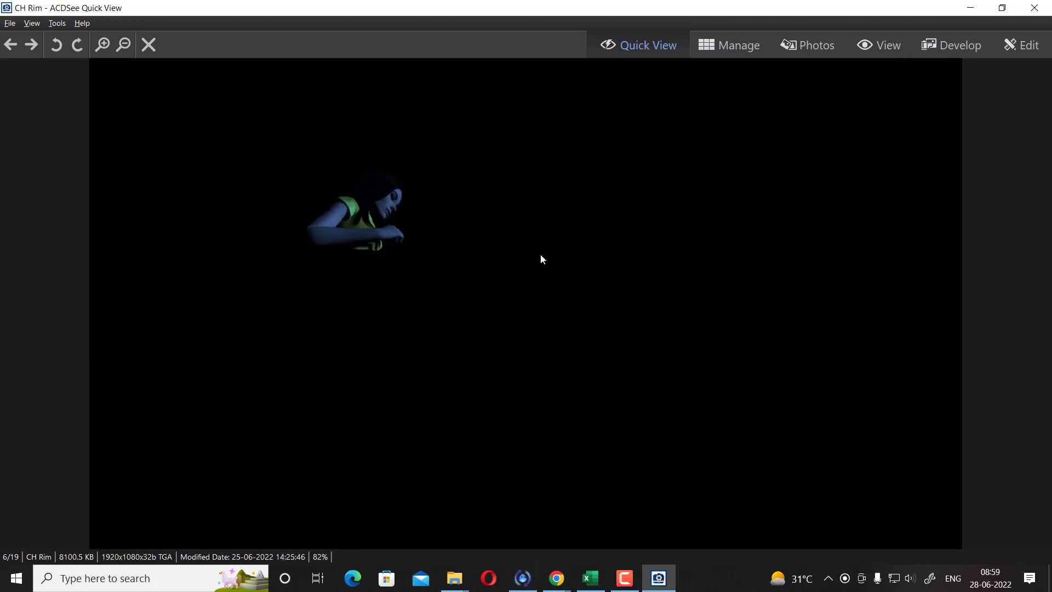
{"action": "key", "text": "Right"}
{"action": "key", "text": "Left"}
{"action": "key", "text": "Right"}
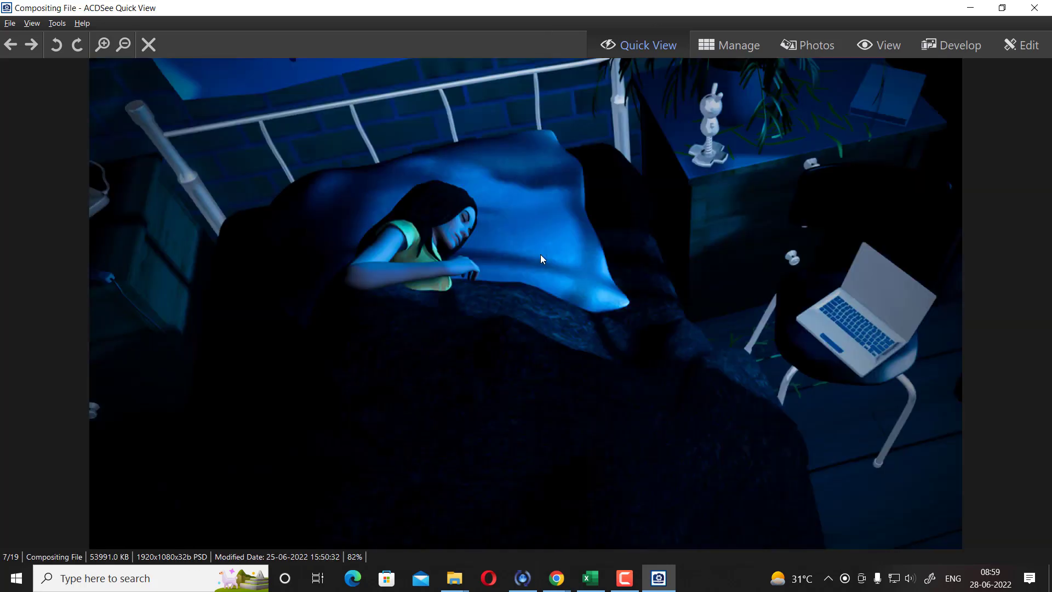
{"action": "key", "text": "Left"}
{"action": "key", "text": "Right"}
{"action": "key", "text": "Right"}
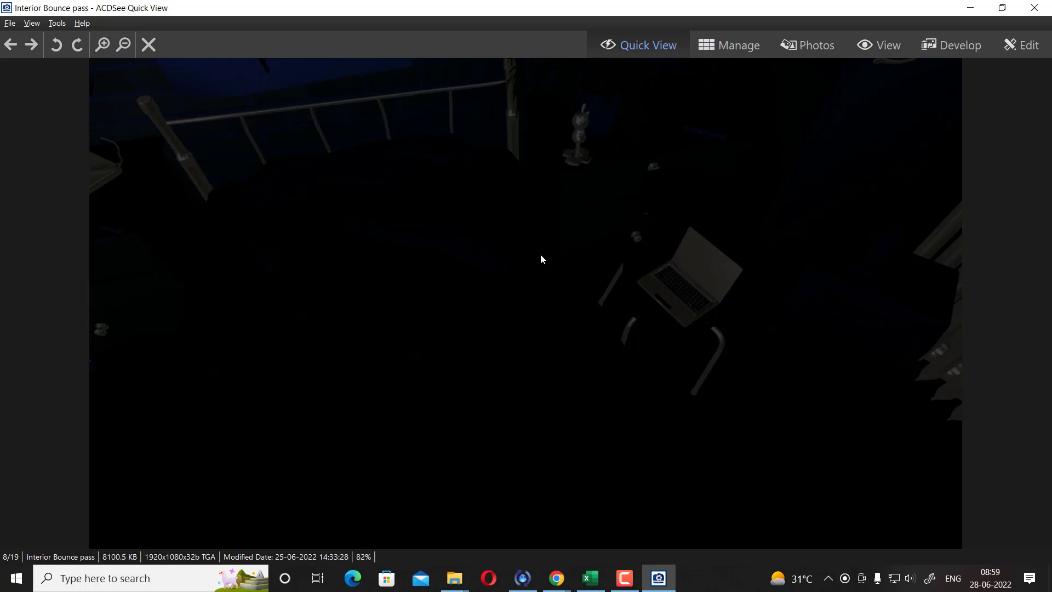
Step: Step back to CH RGB Pass 1, then forward through Interior Bounce, Fill and Moon Key passes
{"action": "key", "text": "Left"}
{"action": "key", "text": "Left"}
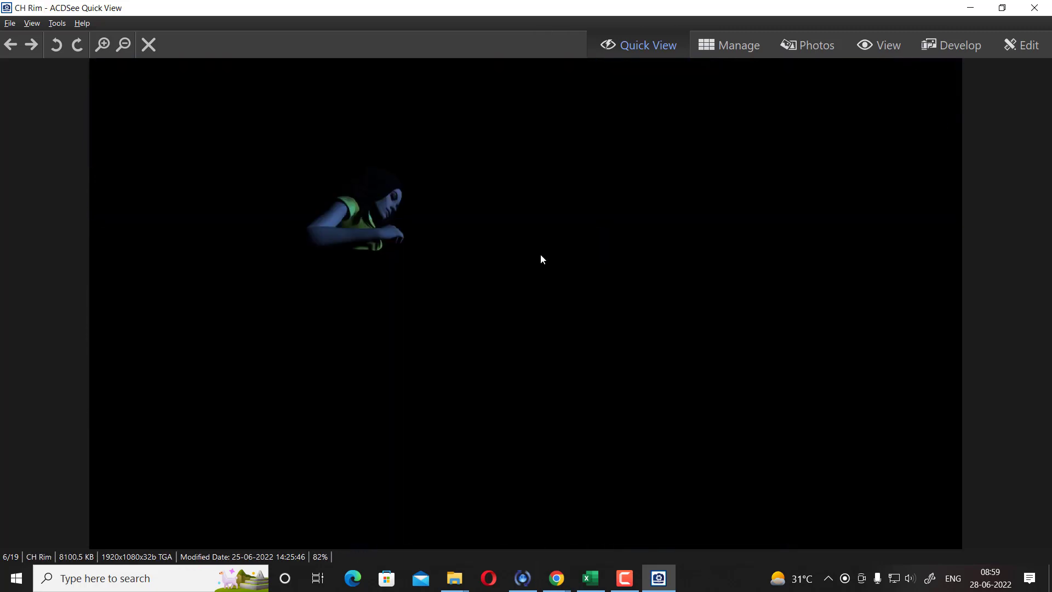
{"action": "key", "text": "Left"}
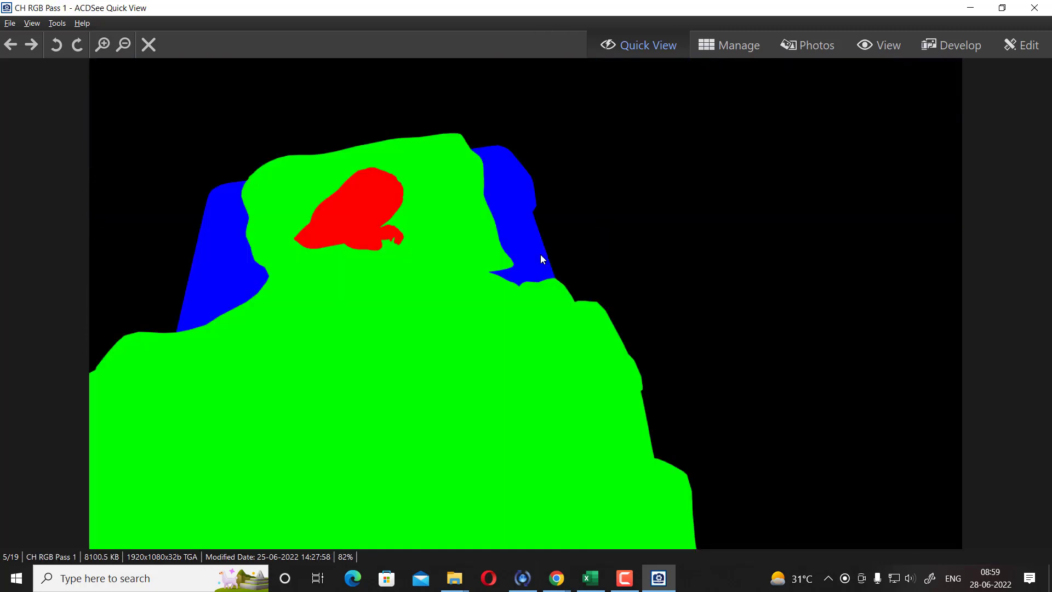
{"action": "key", "text": "Right"}
{"action": "key", "text": "Right"}
{"action": "key", "text": "Right"}
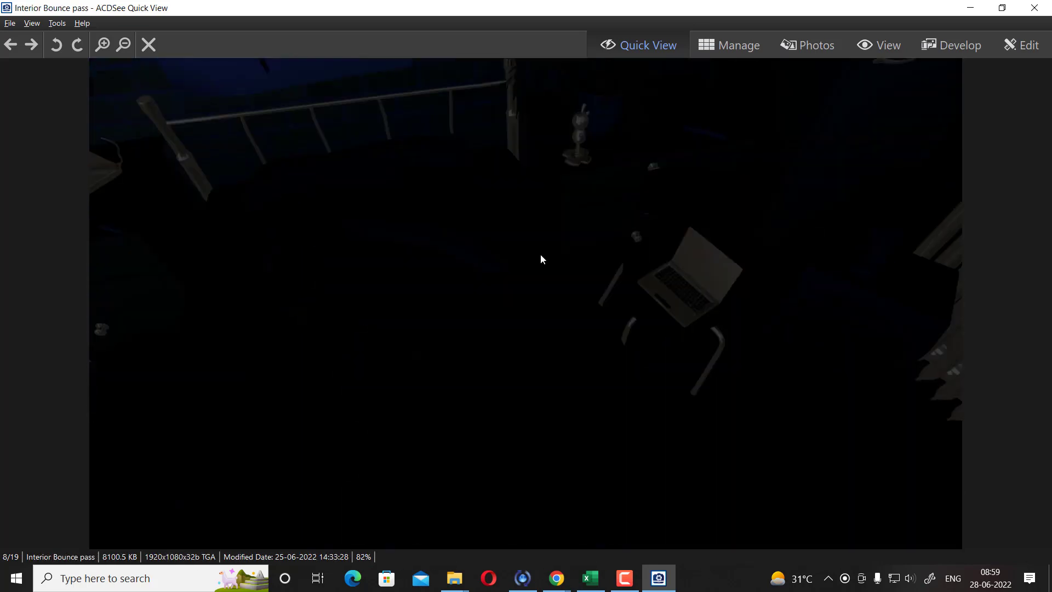
{"action": "key", "text": "Right"}
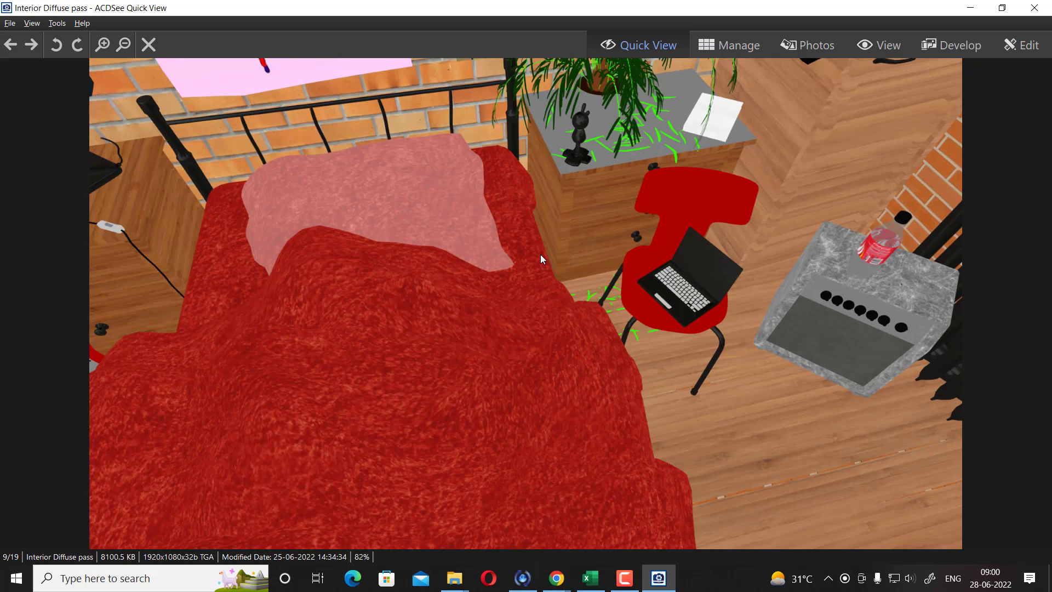
{"action": "key", "text": "Right"}
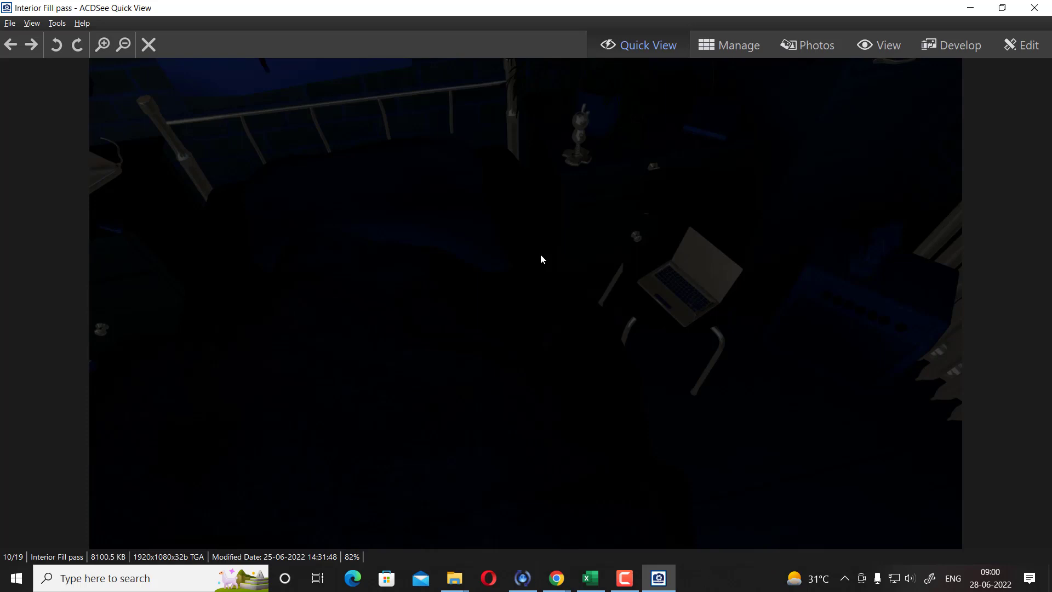
{"action": "key", "text": "Right"}
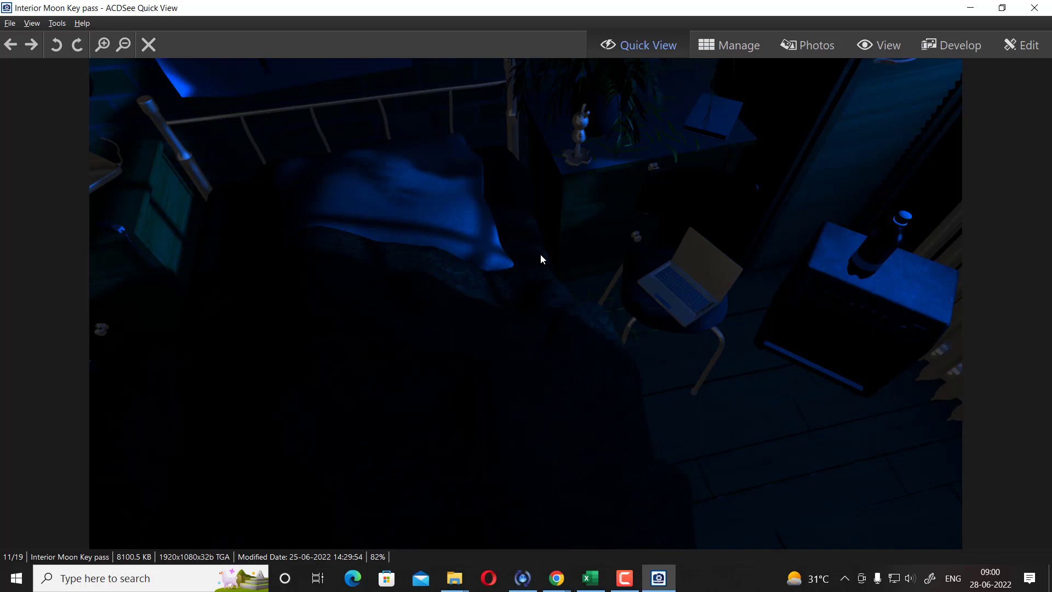
Step: Flip between the Interior RGB Pass 2 and RGB Pass 3 mattes
{"action": "key", "text": "Right"}
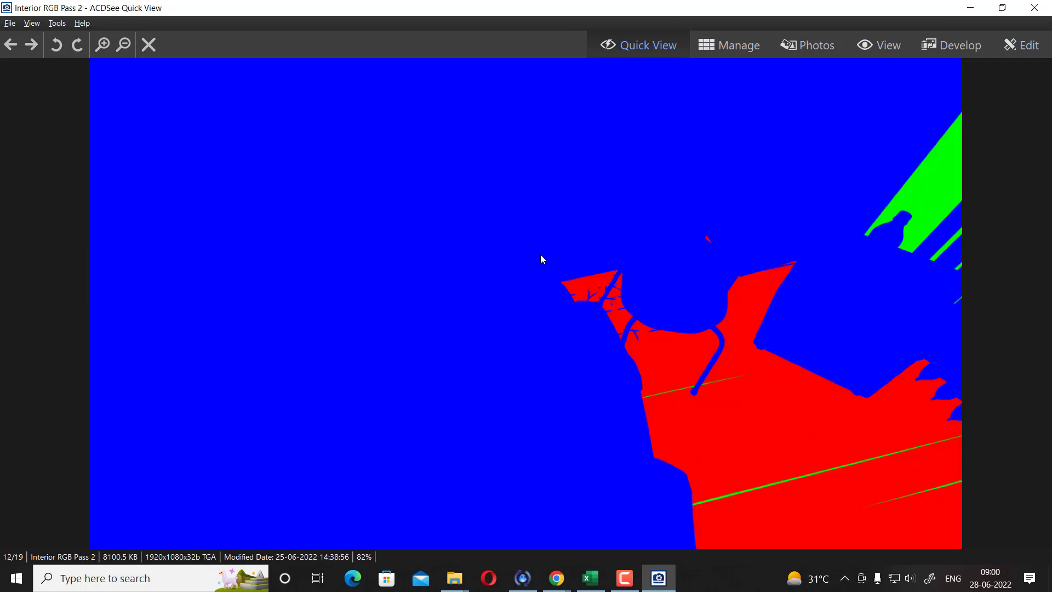
{"action": "key", "text": "Right"}
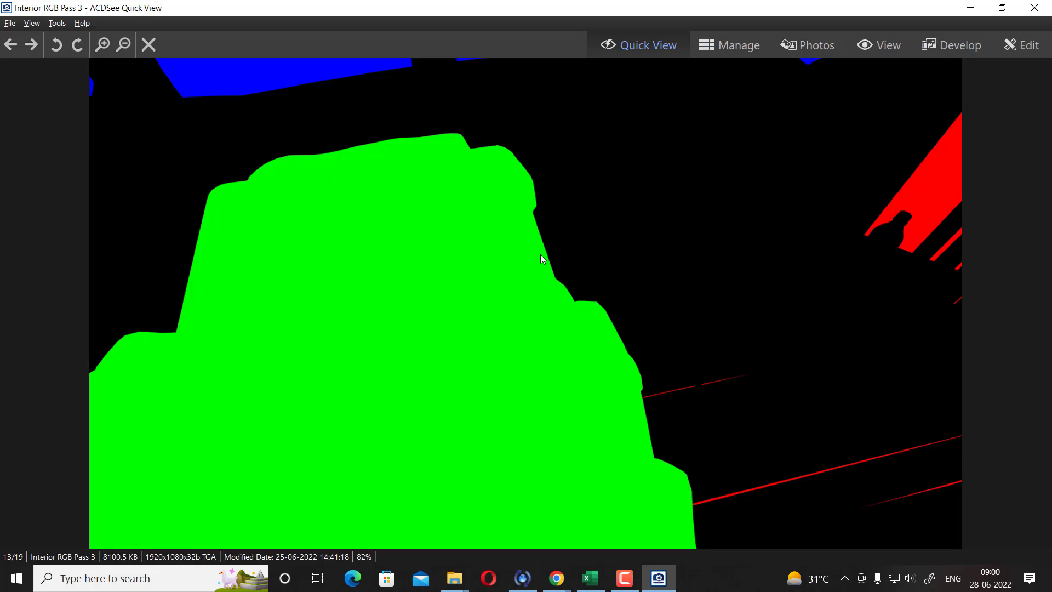
{"action": "key", "text": "Right"}
{"action": "key", "text": "Left"}
{"action": "key", "text": "Left"}
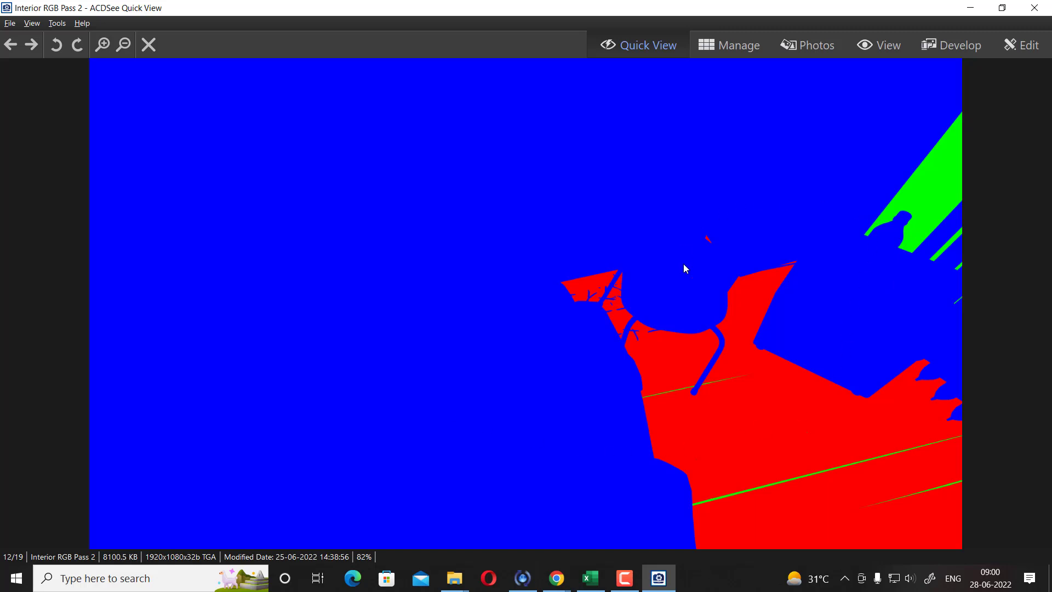
{"action": "key", "text": "Right"}
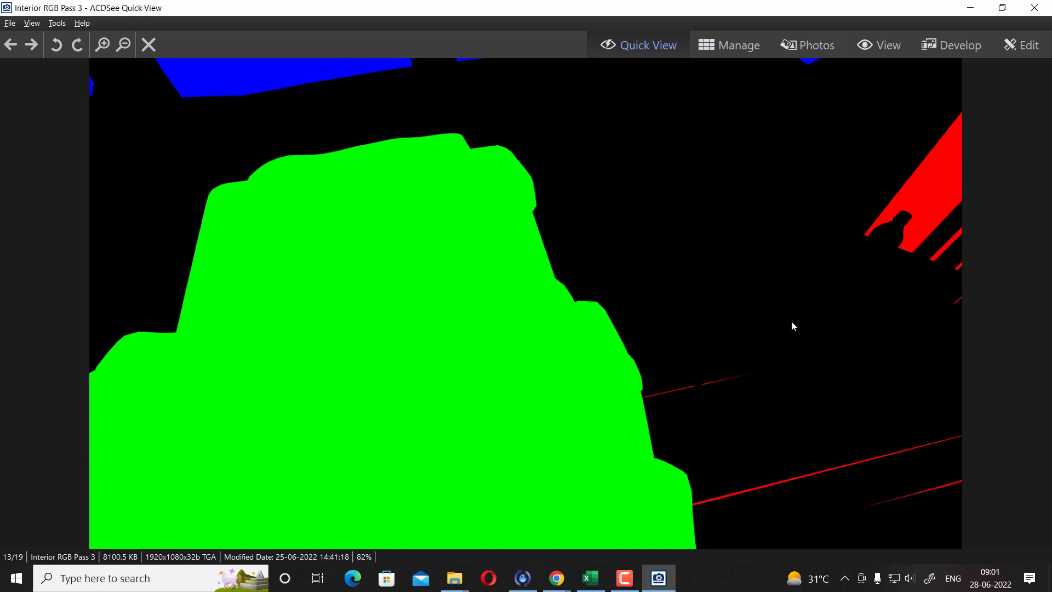
Step: Step through RGB Passes 4–5, Shadow and Zdepth to Lighting Without Pass (19/19)
{"action": "key", "text": "Right"}
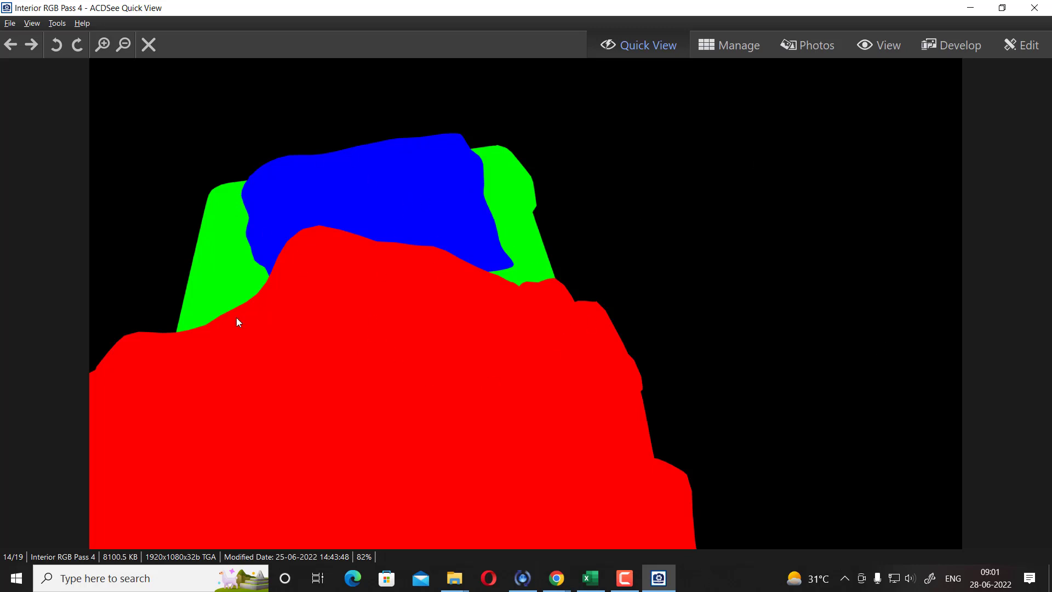
{"action": "key", "text": "Right"}
{"action": "key", "text": "Right"}
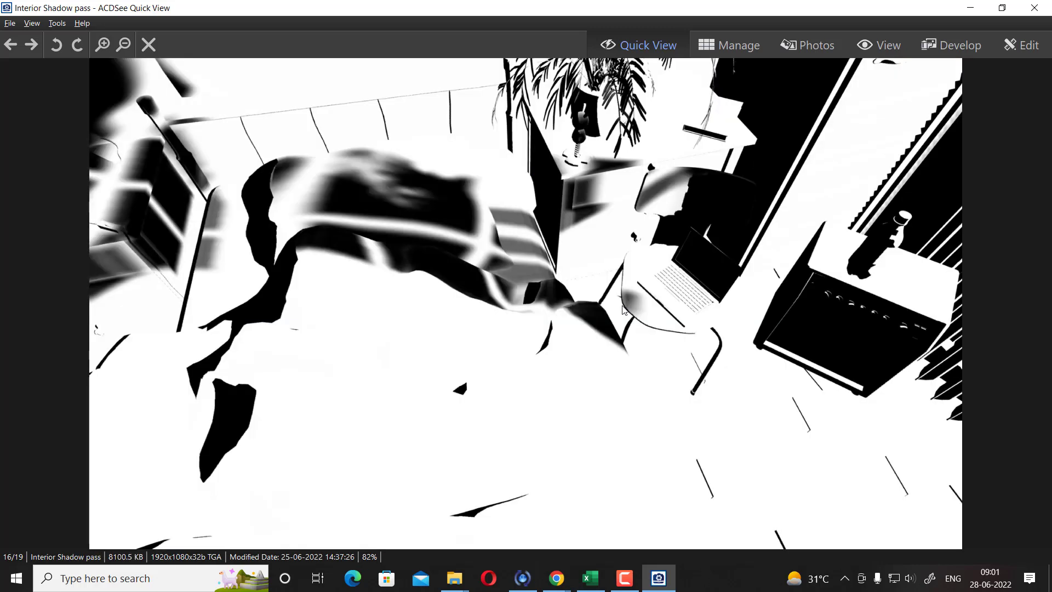
{"action": "key", "text": "Right"}
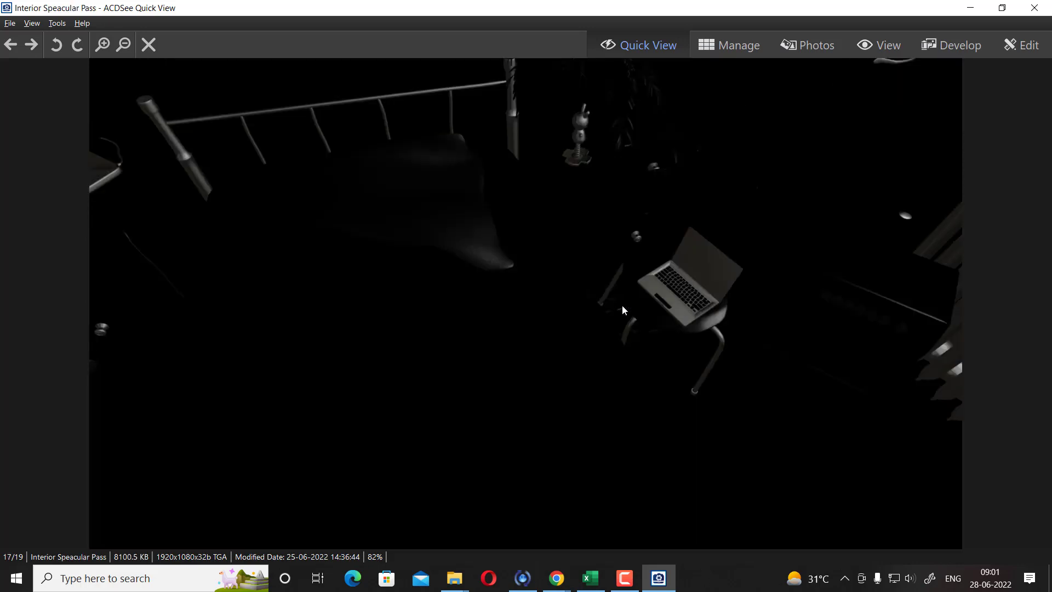
{"action": "key", "text": "Right"}
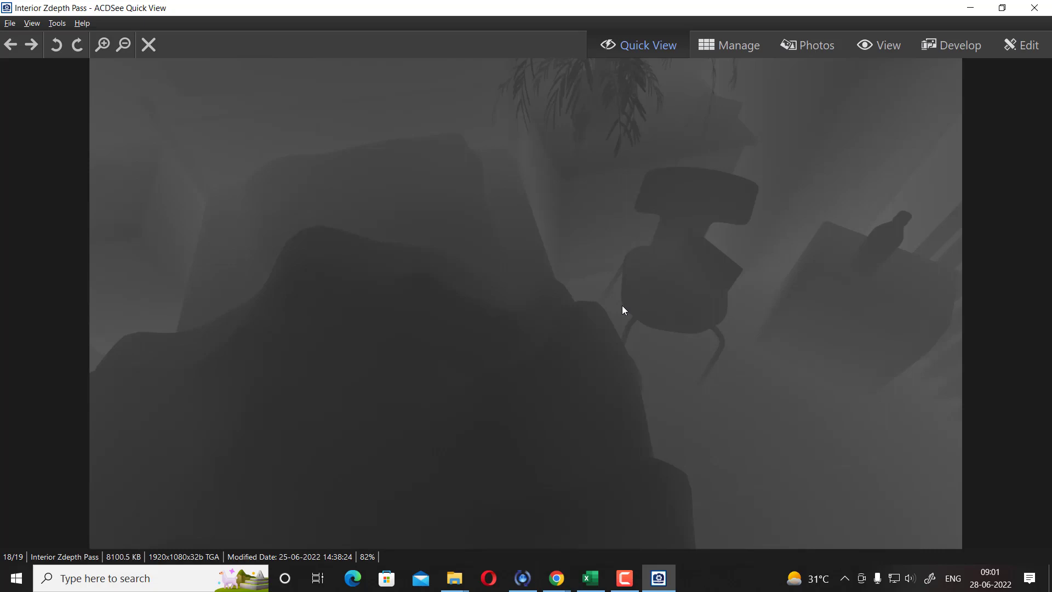
{"action": "key", "text": "Right"}
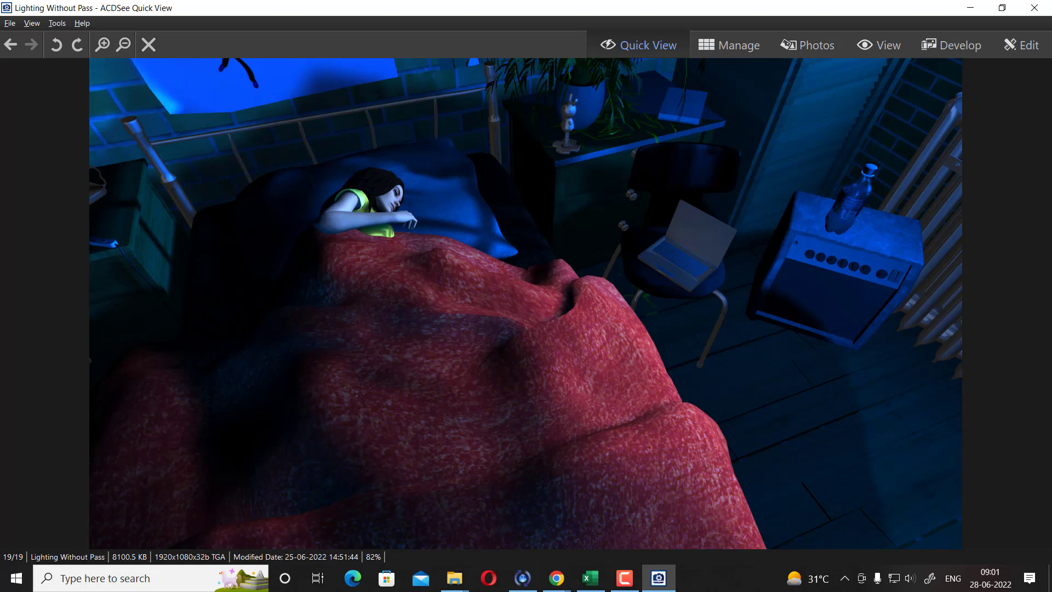
Step: Close the pass viewer and preview the Interior Night Lighting scene in Final Render
{"action": "left_click", "coordinate": [1034, 7]}
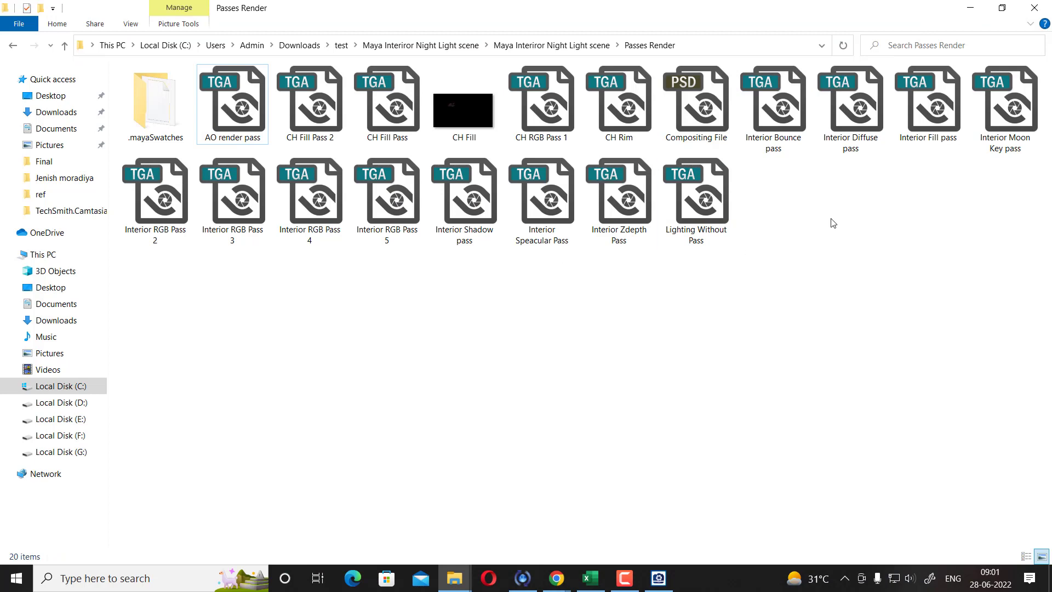
{"action": "left_click", "coordinate": [691, 109]}
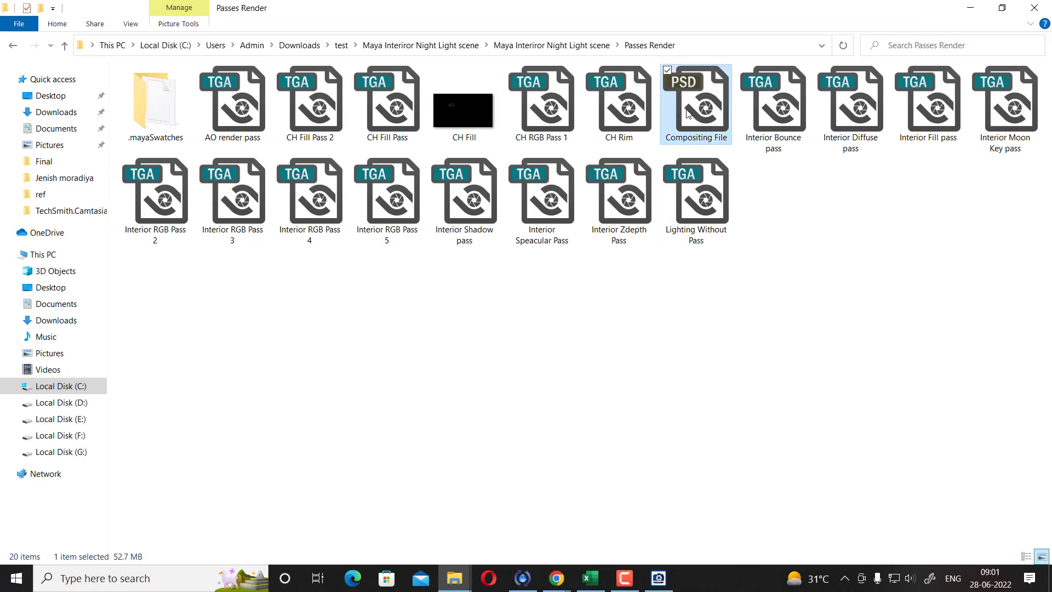
{"action": "left_click", "coordinate": [577, 48]}
{"action": "double_click", "coordinate": [236, 106]}
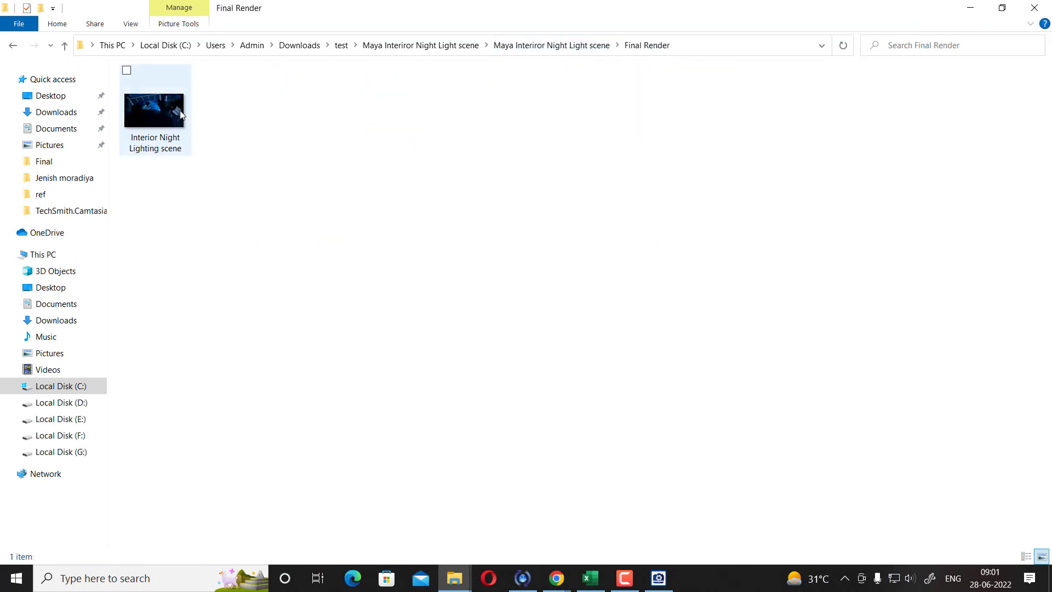
{"action": "double_click", "coordinate": [180, 114]}
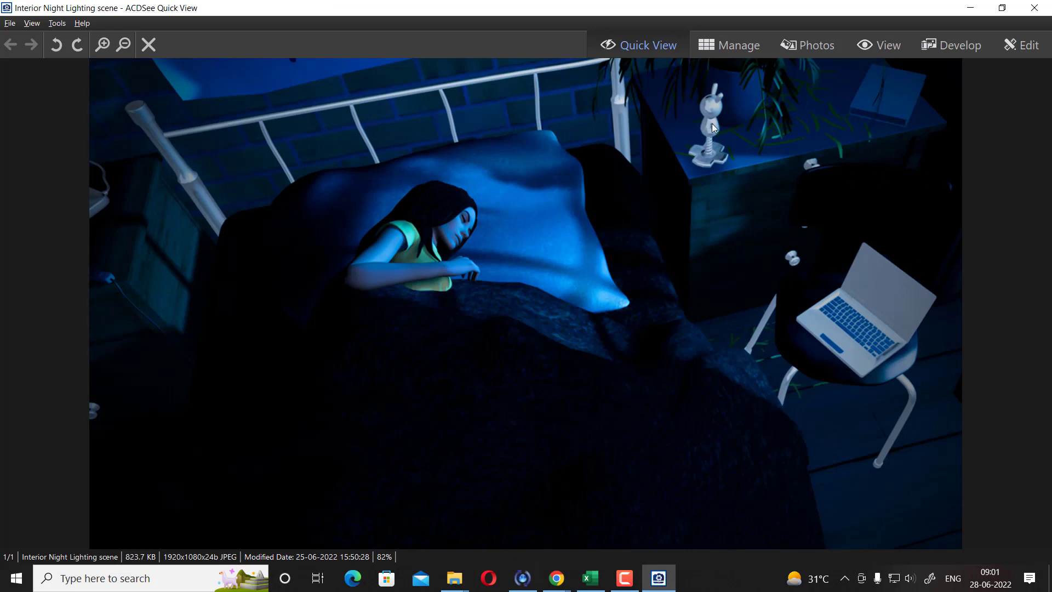
Step: Close the preview and return to Passes Render, selecting the Compositing File PSD
{"action": "left_click", "coordinate": [1034, 7]}
{"action": "left_click", "coordinate": [589, 50]}
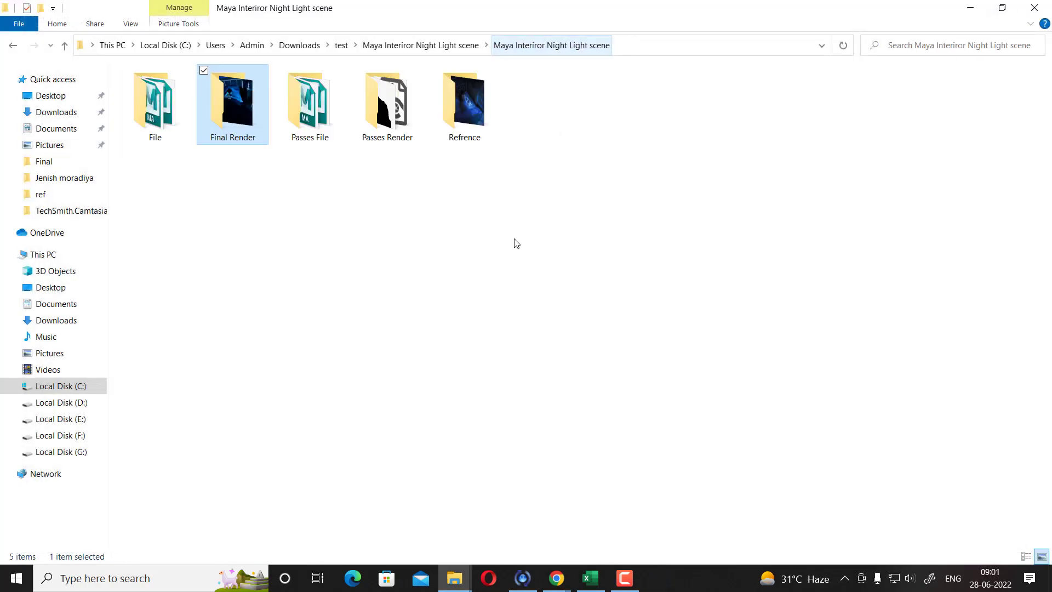
{"action": "double_click", "coordinate": [387, 115]}
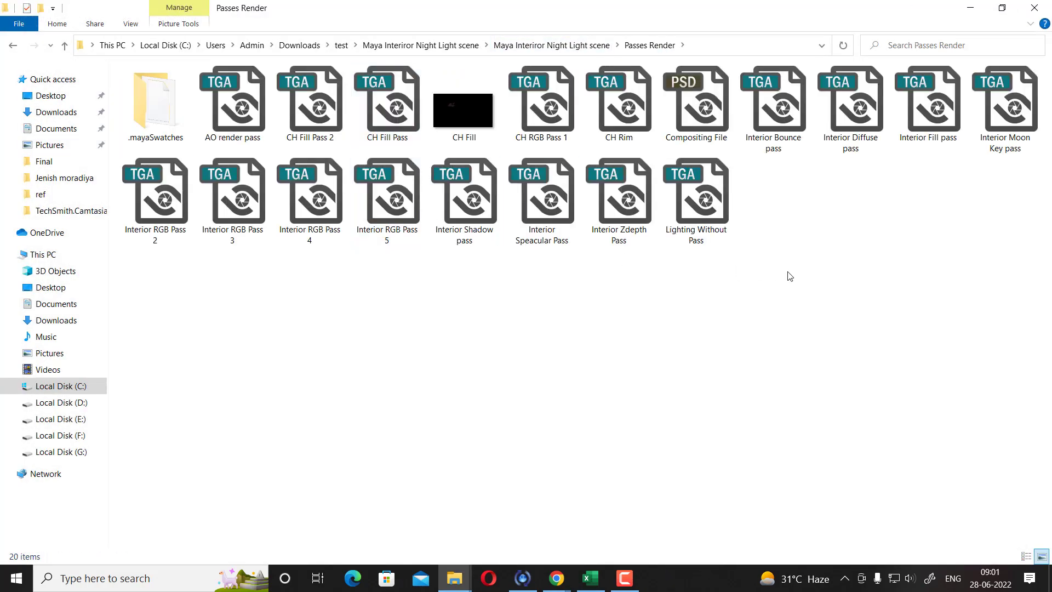
{"action": "left_click", "coordinate": [695, 94]}
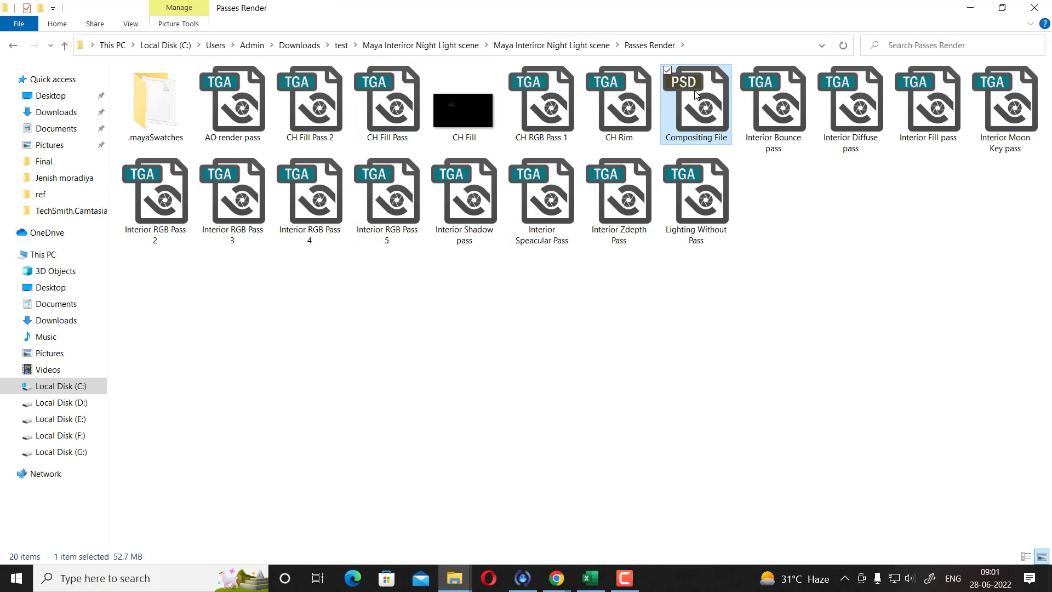
Step: Open the Compositing File PSD with Adobe Photoshop 2020
{"action": "right_click", "coordinate": [695, 95]}
{"action": "mouse_move", "coordinate": [518, 120]}
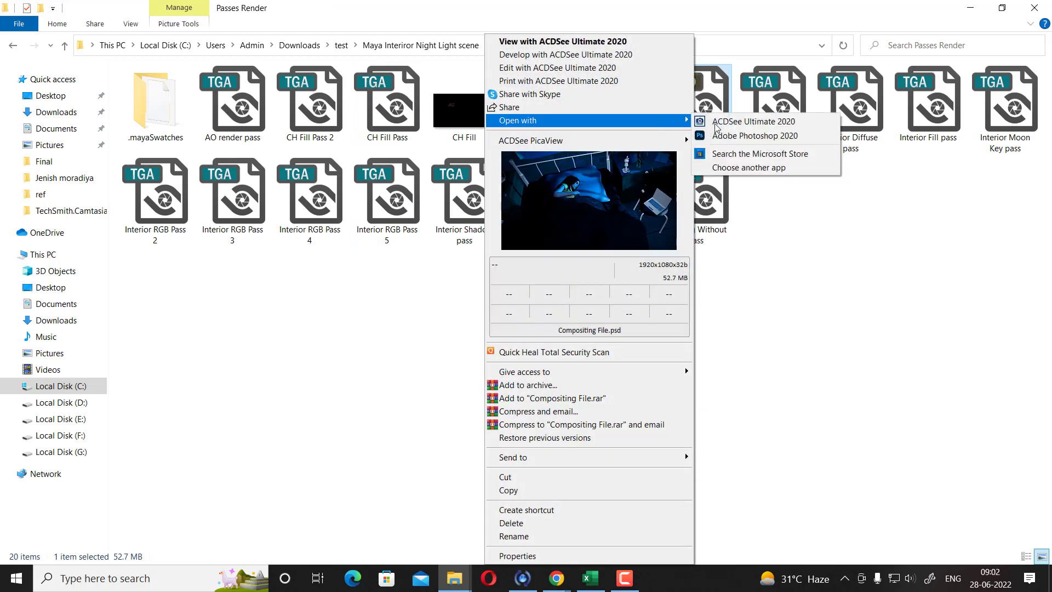
{"action": "left_click", "coordinate": [754, 137]}
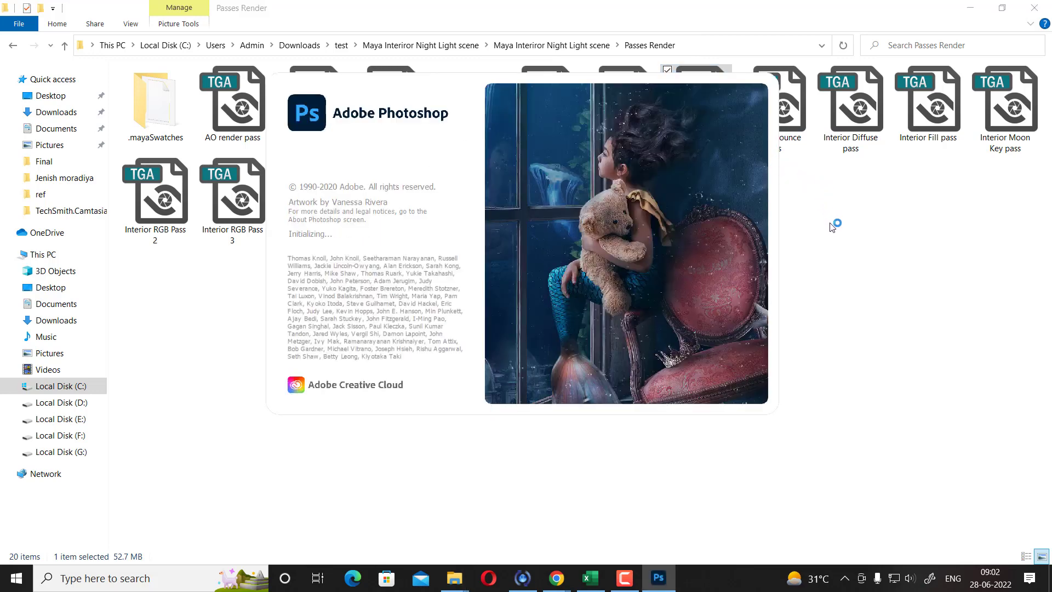
{"action": "left_click", "coordinate": [551, 44]}
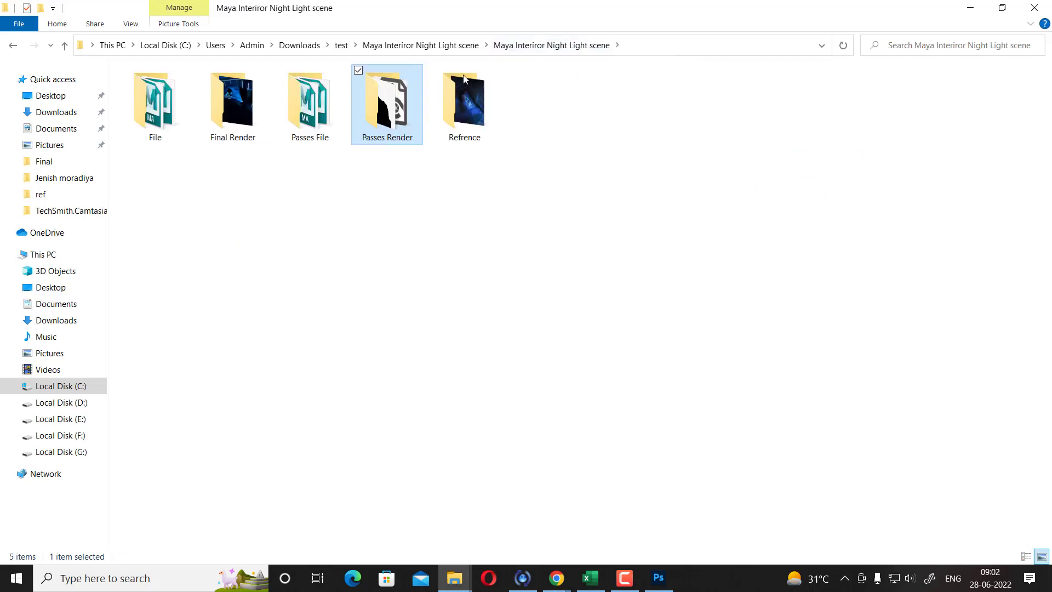
Step: Glance at the Interior Night Lighting final render, then return to the Photoshop composite
{"action": "double_click", "coordinate": [237, 110]}
{"action": "double_click", "coordinate": [166, 138]}
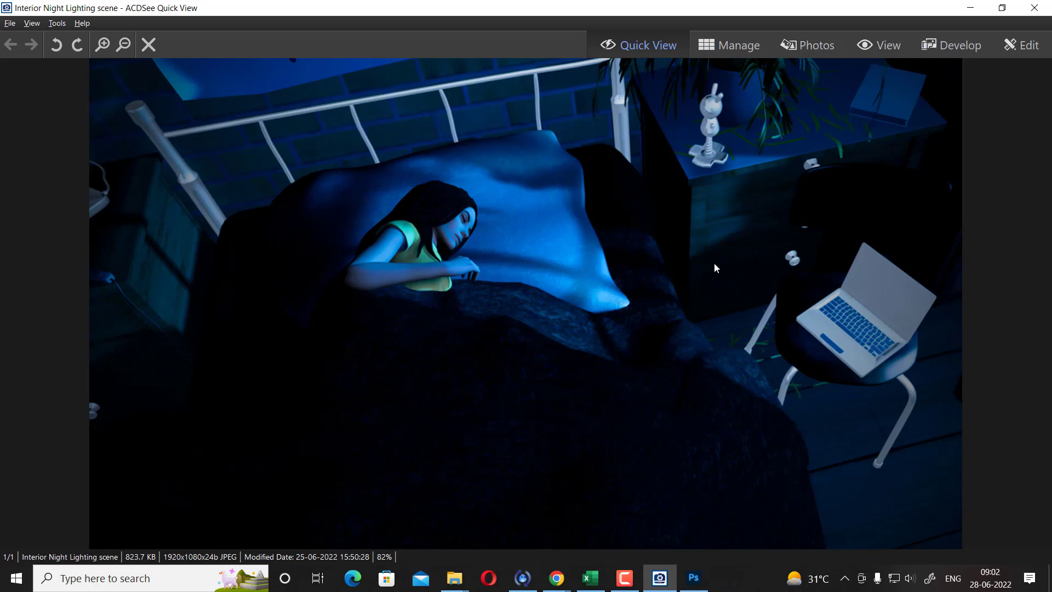
{"action": "left_click", "coordinate": [970, 13]}
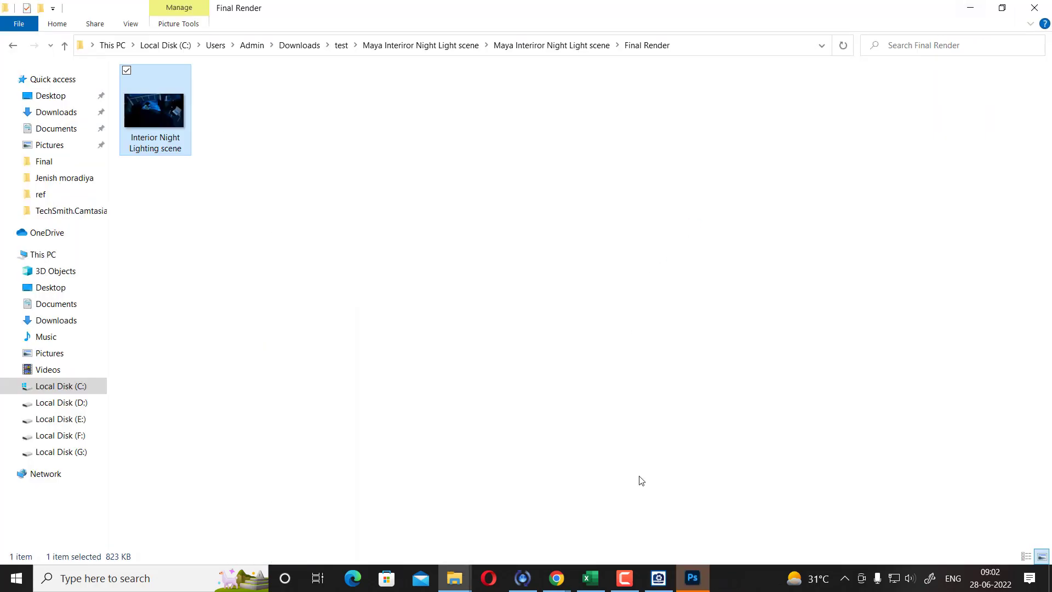
{"action": "key", "text": "alt+Tab"}
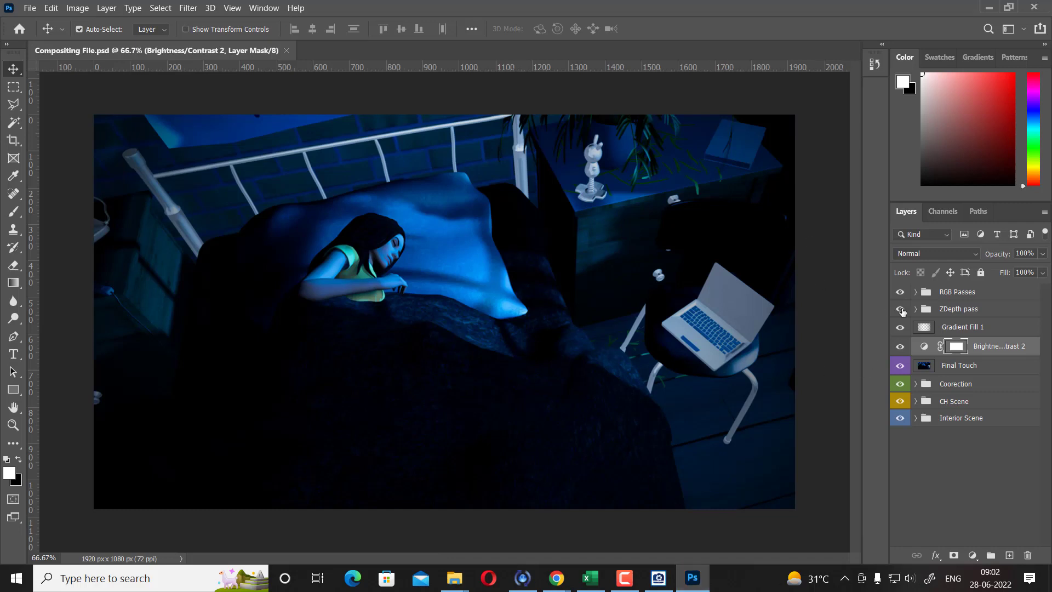
Step: Hide RGB Passes and Gradient Fill 1, and compare Brightness/Contrast 2 and Final Touch toggled
{"action": "left_click", "coordinate": [900, 291]}
{"action": "left_click", "coordinate": [899, 327]}
{"action": "left_click", "coordinate": [899, 347]}
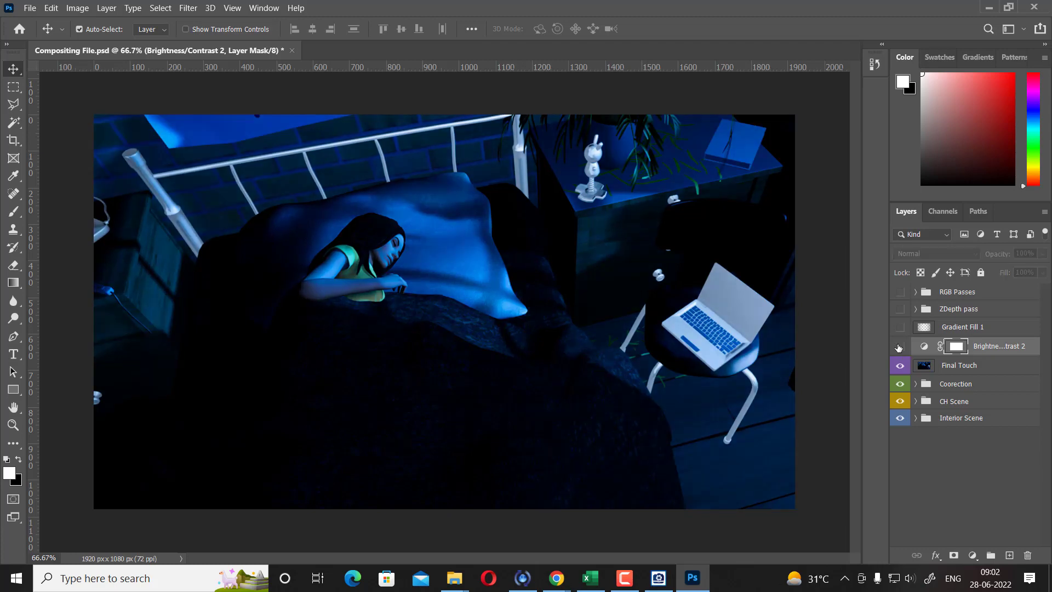
{"action": "left_click", "coordinate": [899, 346]}
{"action": "left_click", "coordinate": [897, 366]}
{"action": "left_click", "coordinate": [897, 365]}
Step: Inspect the Interior Scene group's layers and toggle the CH Scene group to compare
{"action": "left_click", "coordinate": [916, 418]}
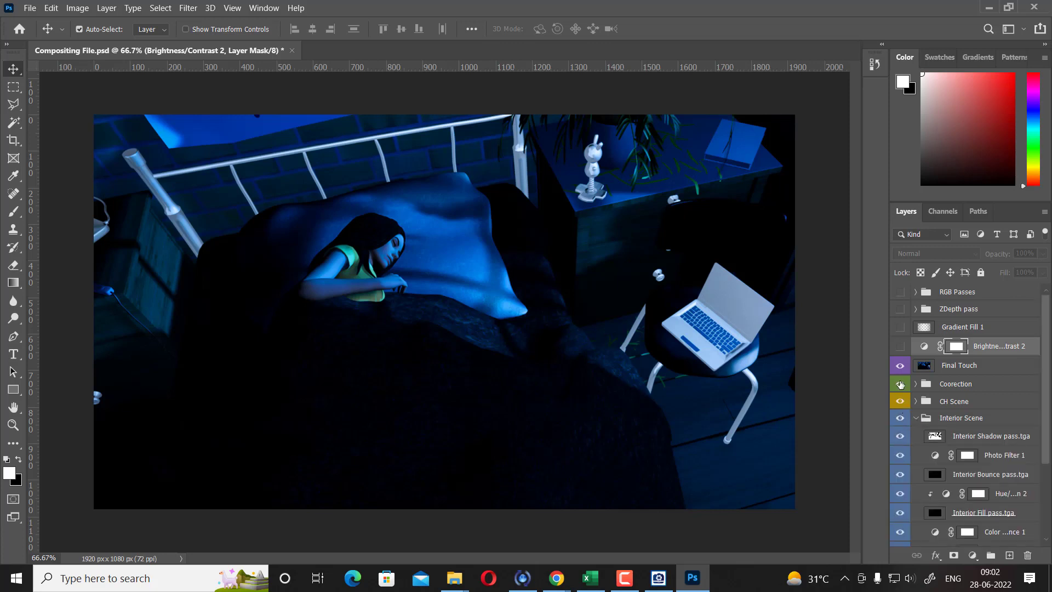
{"action": "left_click", "coordinate": [916, 418]}
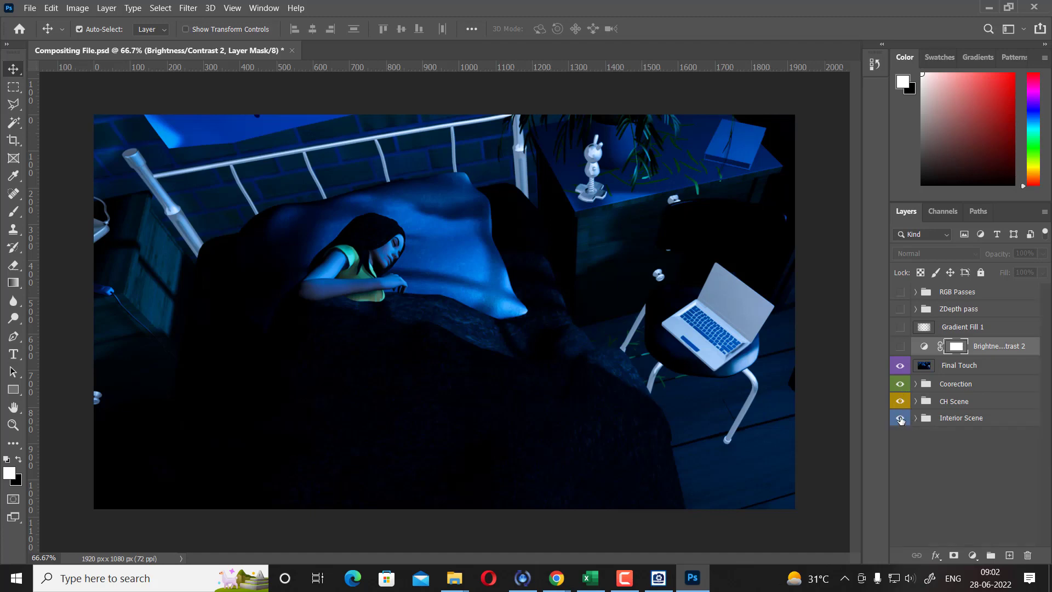
{"action": "left_click", "coordinate": [898, 402]}
{"action": "left_click", "coordinate": [898, 401]}
Step: Isolate Interior Scene, then re-enable CH Scene, Coorection, Final Touch and Brightness/Contrast 2
{"action": "left_click", "coordinate": [899, 365]}
{"action": "left_click", "coordinate": [900, 383]}
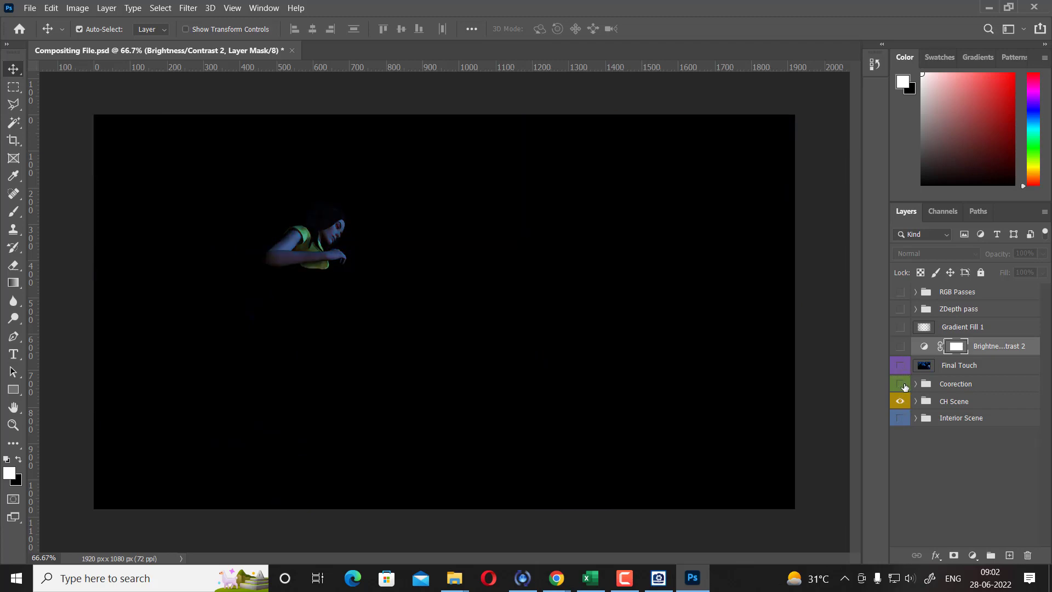
{"action": "left_click", "coordinate": [900, 385]}
{"action": "left_click", "coordinate": [900, 418]}
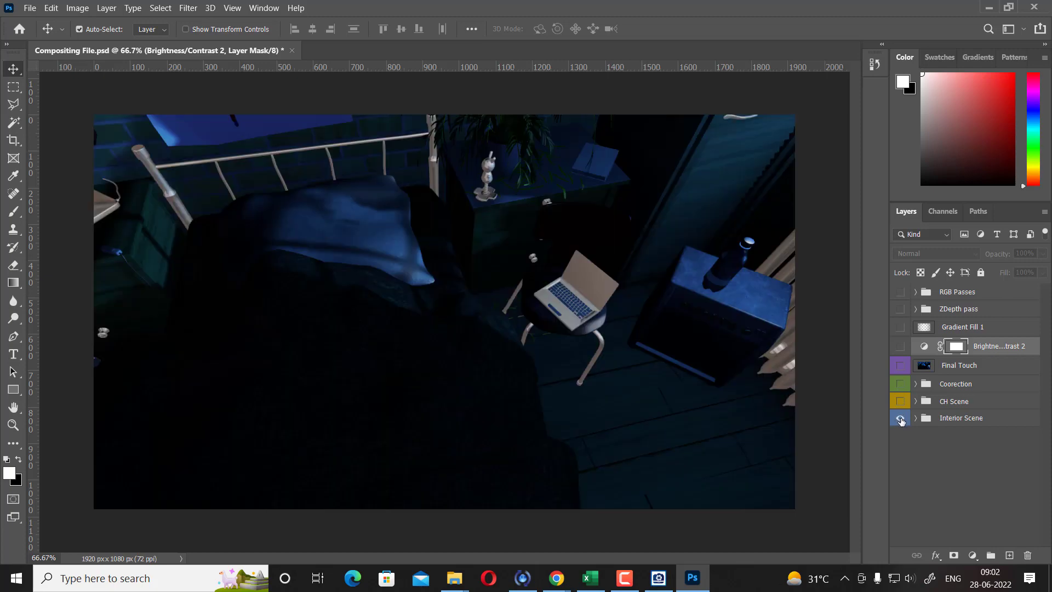
{"action": "left_click", "coordinate": [900, 402]}
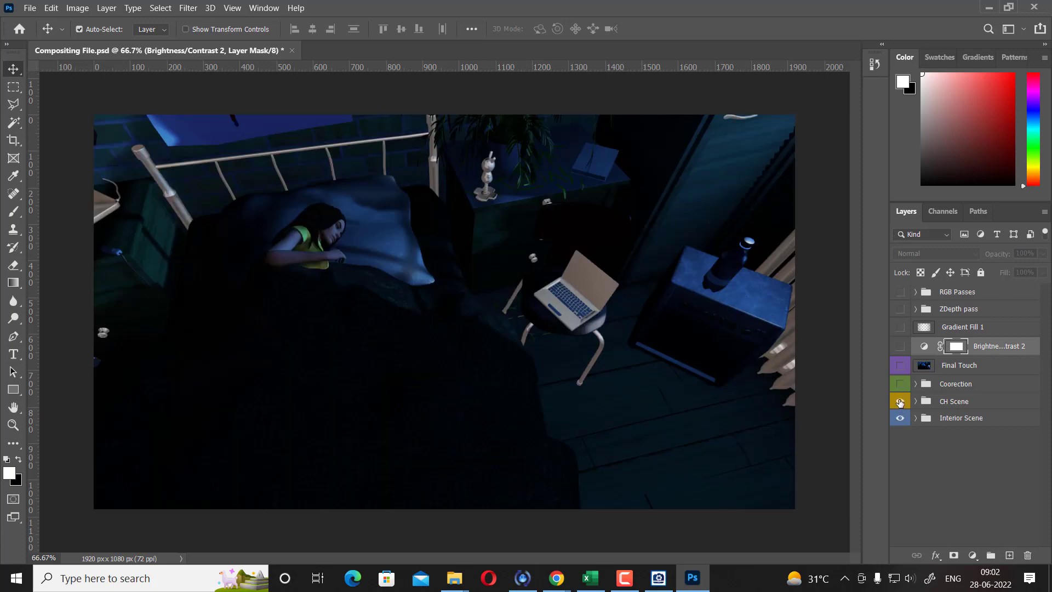
{"action": "left_click", "coordinate": [900, 383]}
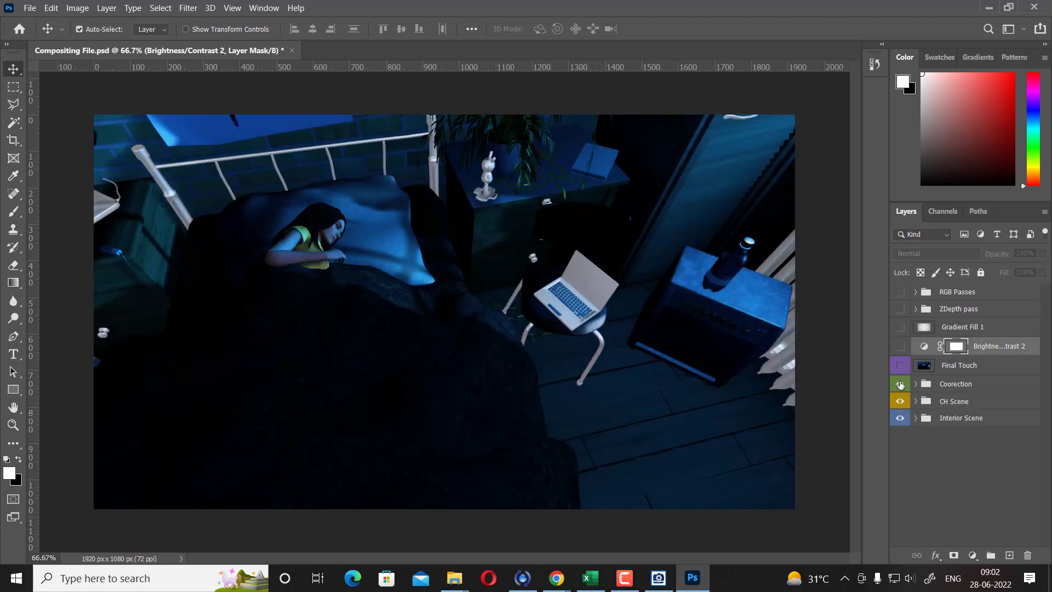
{"action": "left_click", "coordinate": [900, 365]}
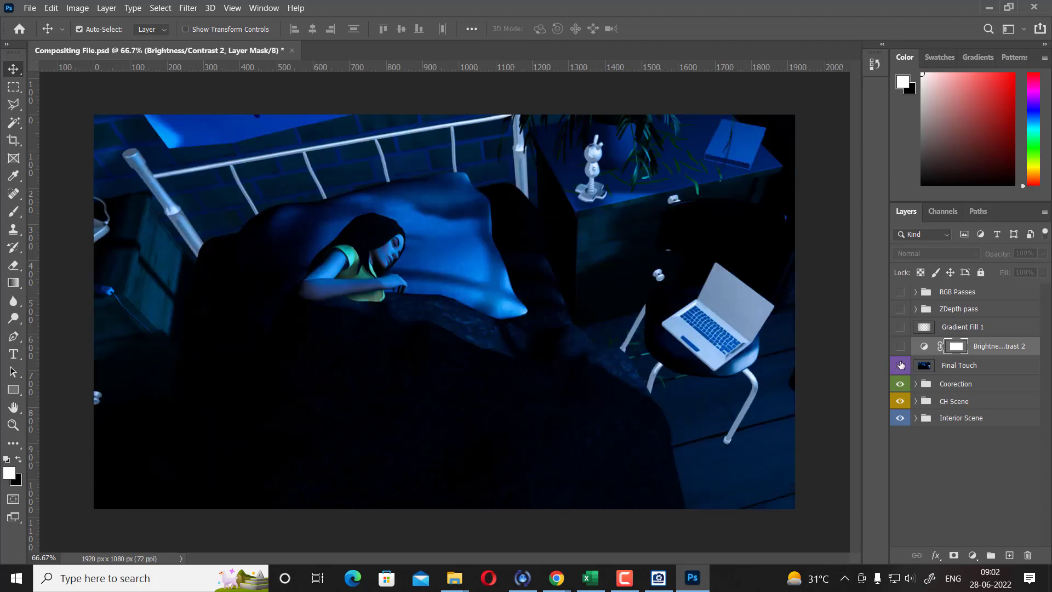
{"action": "left_click", "coordinate": [900, 365]}
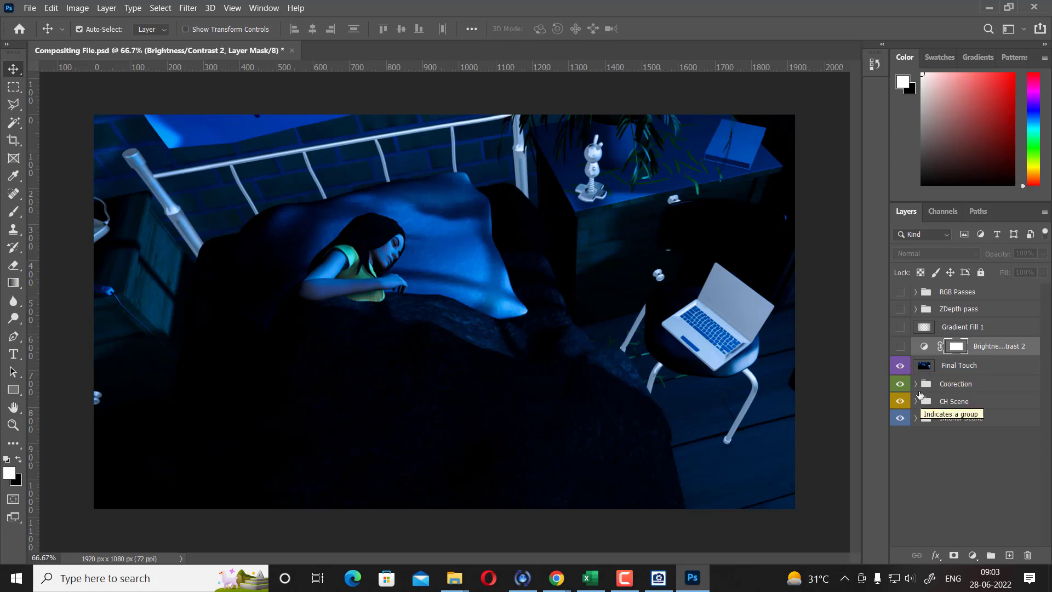
{"action": "left_click", "coordinate": [900, 348]}
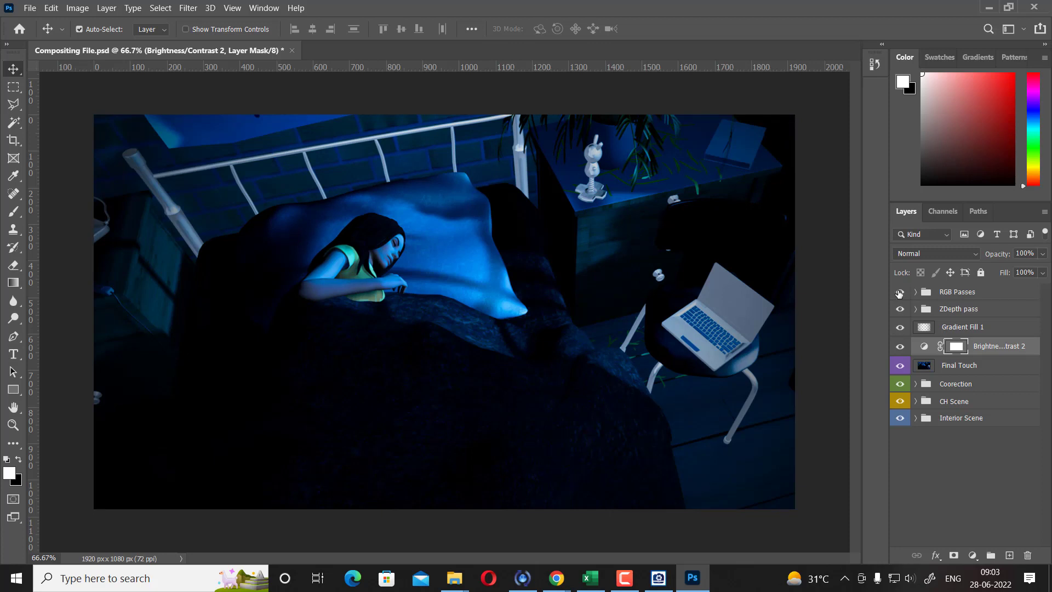
Step: Expand RGB Passes and preview CH RGB Pass 1 and Interior RGB Passes 2 and 3
{"action": "left_click", "coordinate": [916, 292]}
{"action": "left_click", "coordinate": [956, 316]}
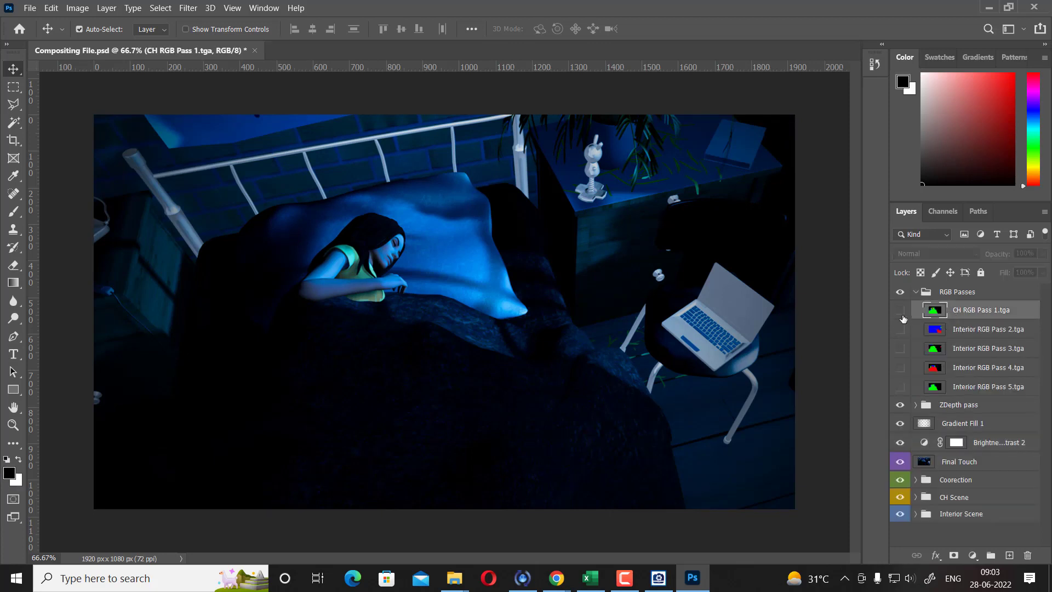
{"action": "left_click", "coordinate": [900, 311]}
{"action": "left_click", "coordinate": [899, 310]}
{"action": "left_click", "coordinate": [898, 329]}
{"action": "left_click", "coordinate": [898, 329]}
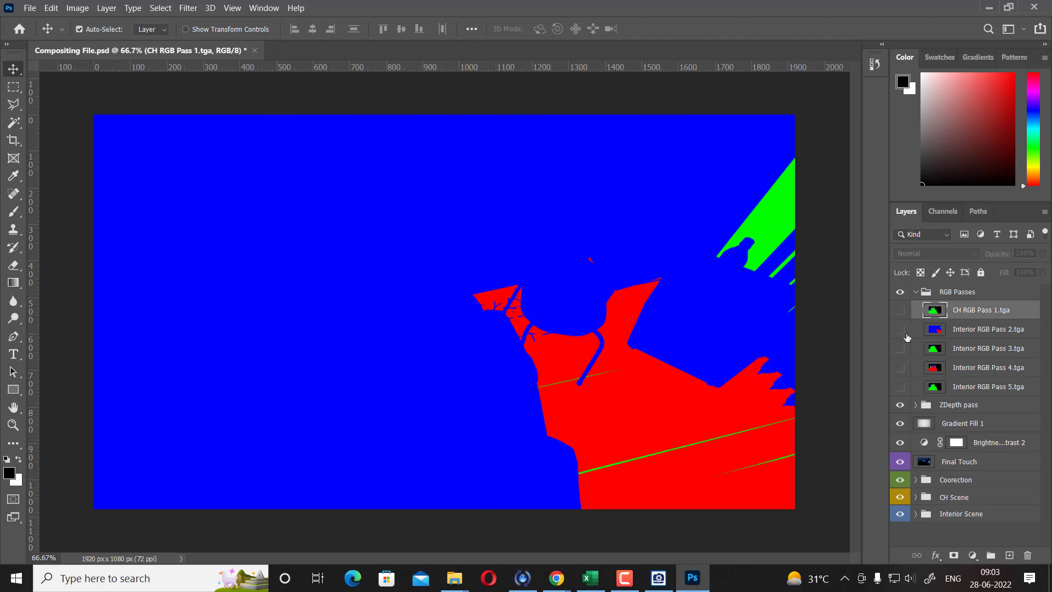
{"action": "left_click", "coordinate": [914, 348]}
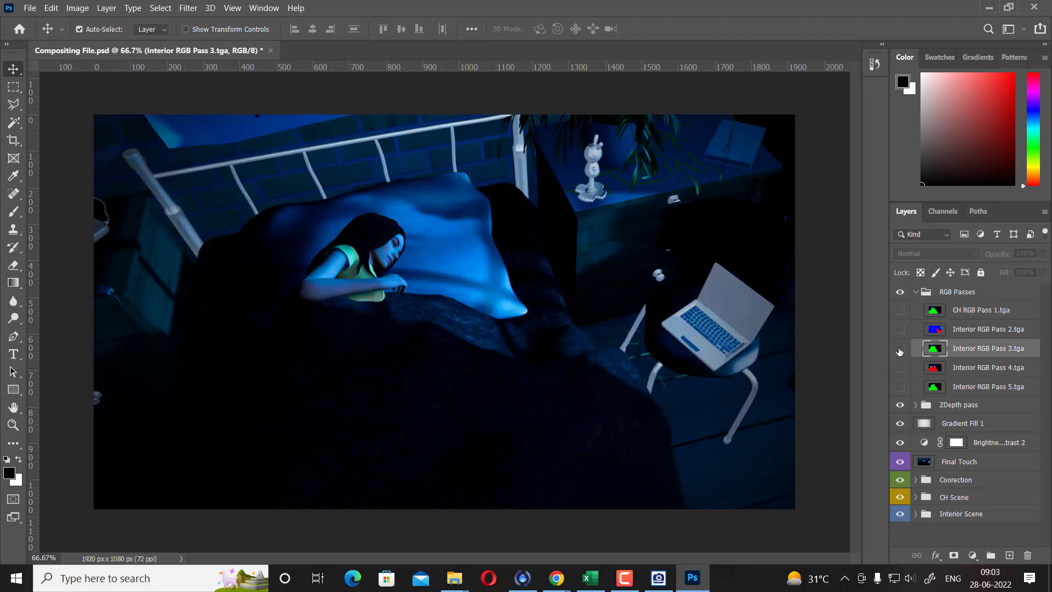
{"action": "left_click", "coordinate": [900, 349]}
{"action": "left_click", "coordinate": [899, 349]}
Step: Preview Interior RGB Passes 4 and 5, leaving them hidden
{"action": "left_click", "coordinate": [938, 369]}
{"action": "left_click", "coordinate": [899, 368]}
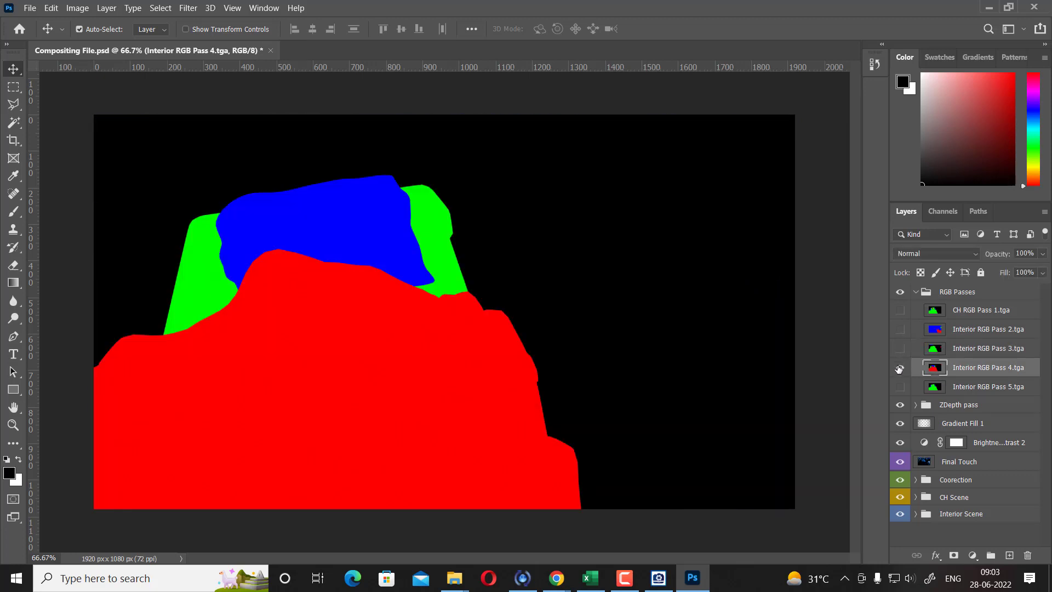
{"action": "left_click", "coordinate": [898, 368]}
{"action": "left_click", "coordinate": [907, 391]}
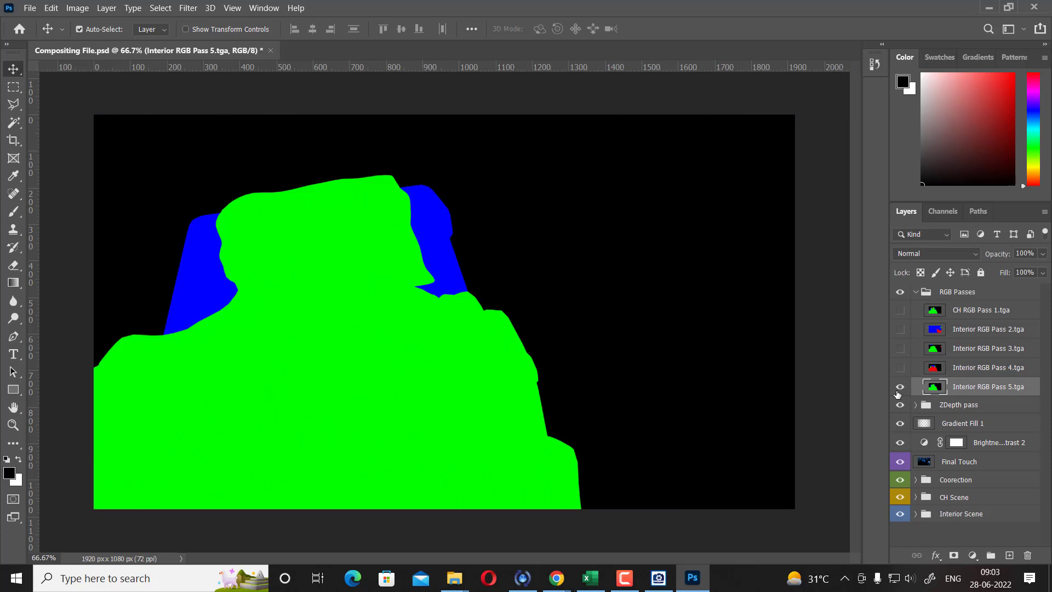
{"action": "left_click", "coordinate": [898, 390]}
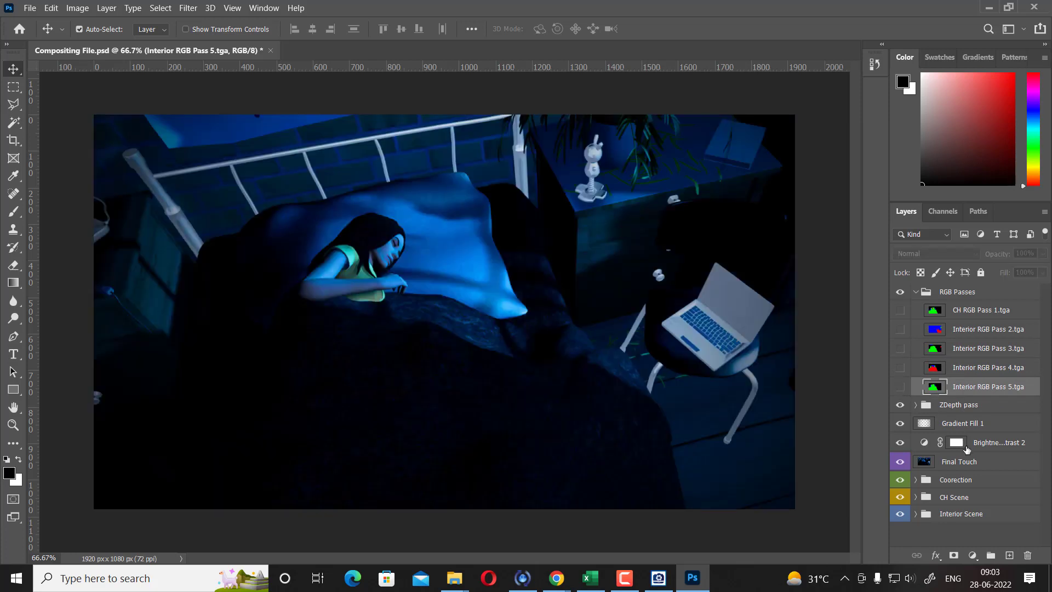
Step: Compare without ZDepth and Brightness/Contrast 2, then turn ZDepth, gradient and brightness layers back on
{"action": "left_click", "coordinate": [959, 408]}
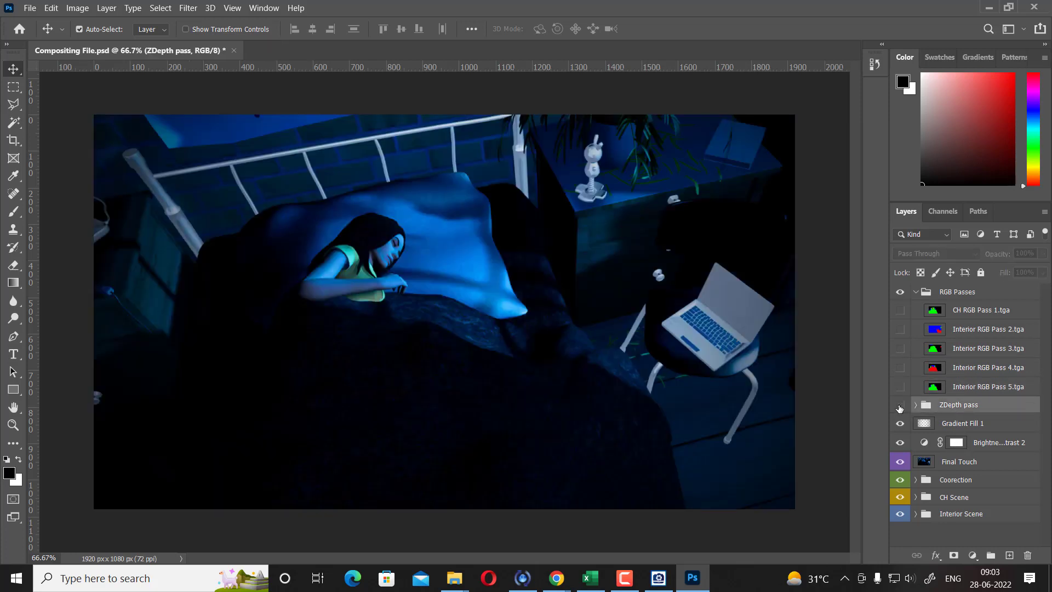
{"action": "left_click", "coordinate": [899, 405]}
{"action": "left_click", "coordinate": [899, 442]}
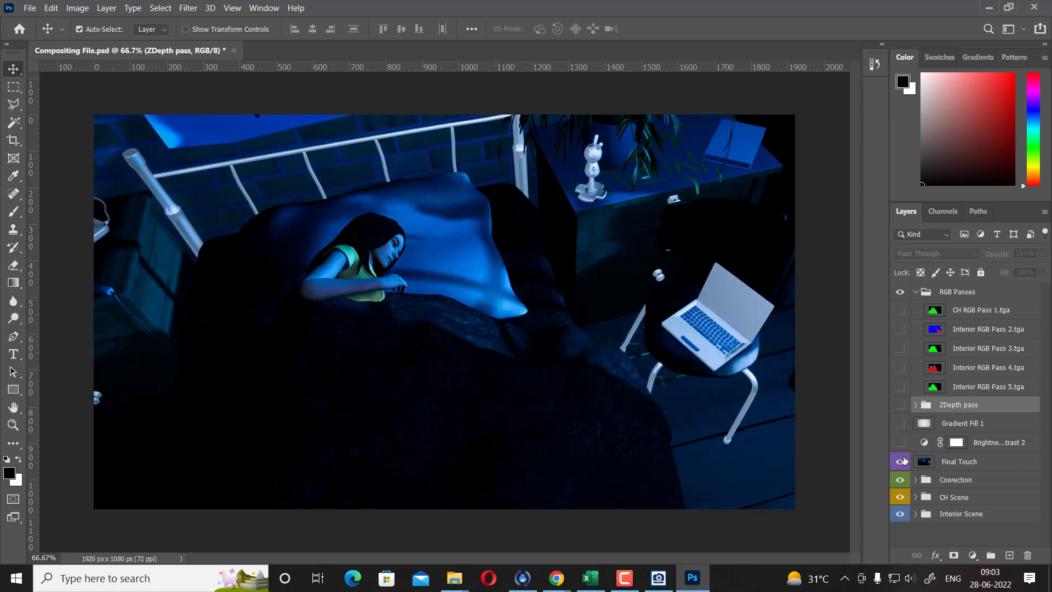
{"action": "left_click", "coordinate": [900, 461]}
{"action": "left_click_drag", "start_coordinate": [903, 444], "coordinate": [898, 407]}
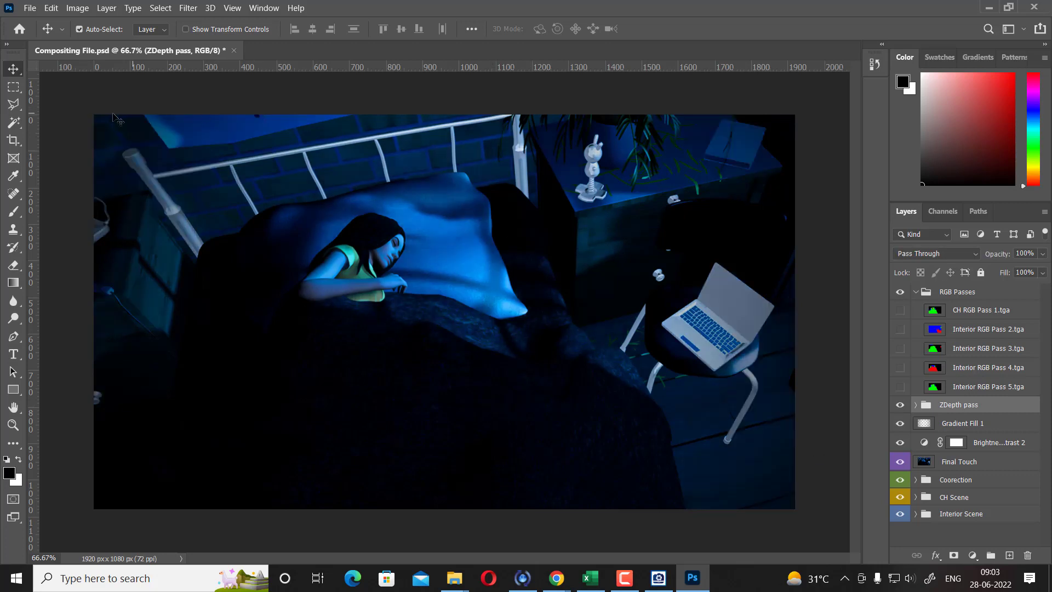
Step: With the Magic Wand on Final Touch, select the white bed frame and similar-coloured areas
{"action": "left_click", "coordinate": [13, 122]}
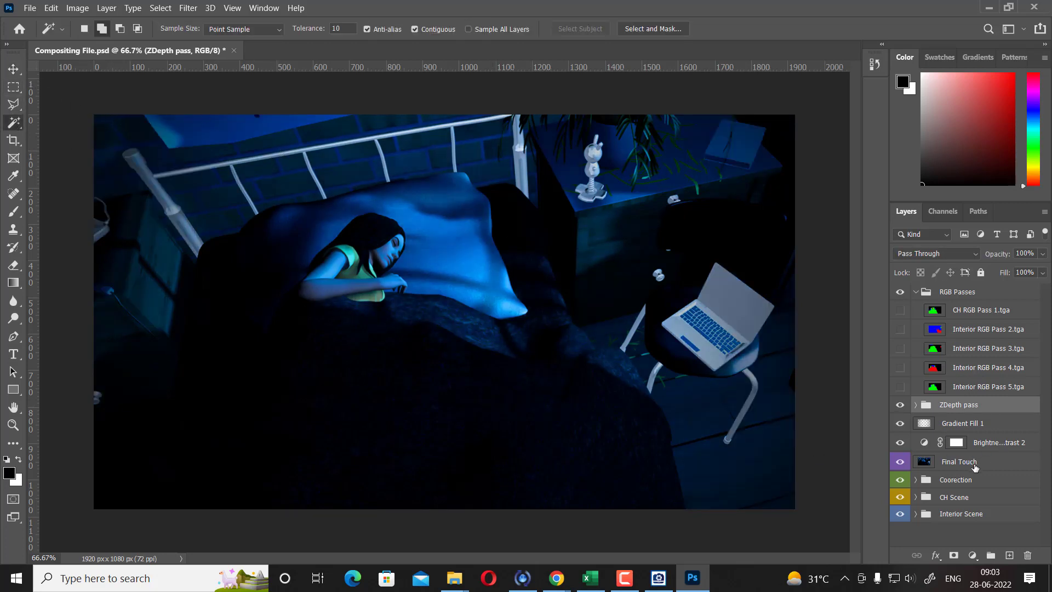
{"action": "left_click", "coordinate": [973, 466]}
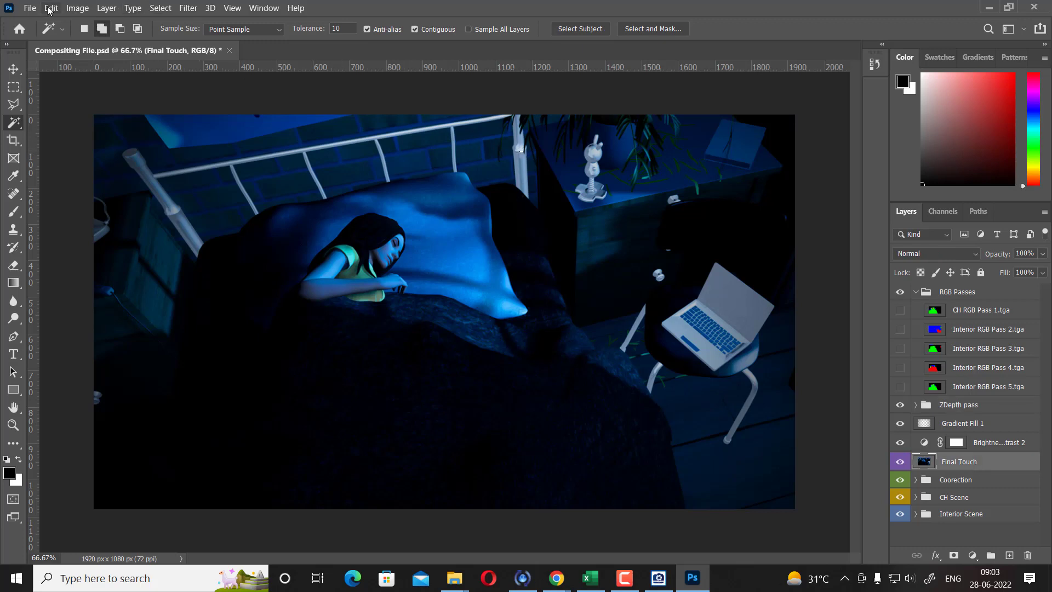
{"action": "left_click", "coordinate": [161, 7]}
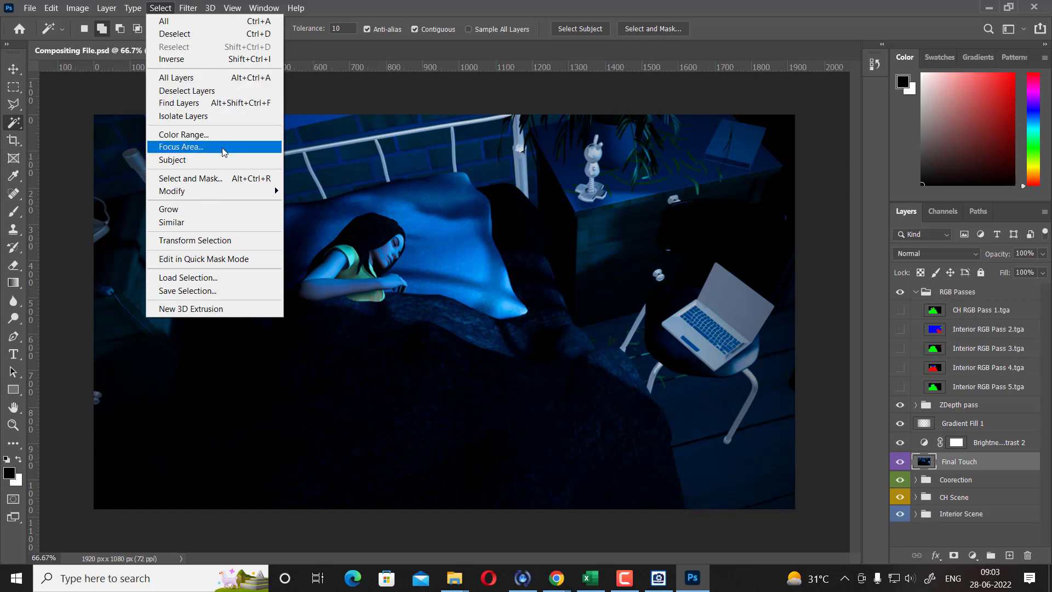
{"action": "left_click", "coordinate": [227, 222]}
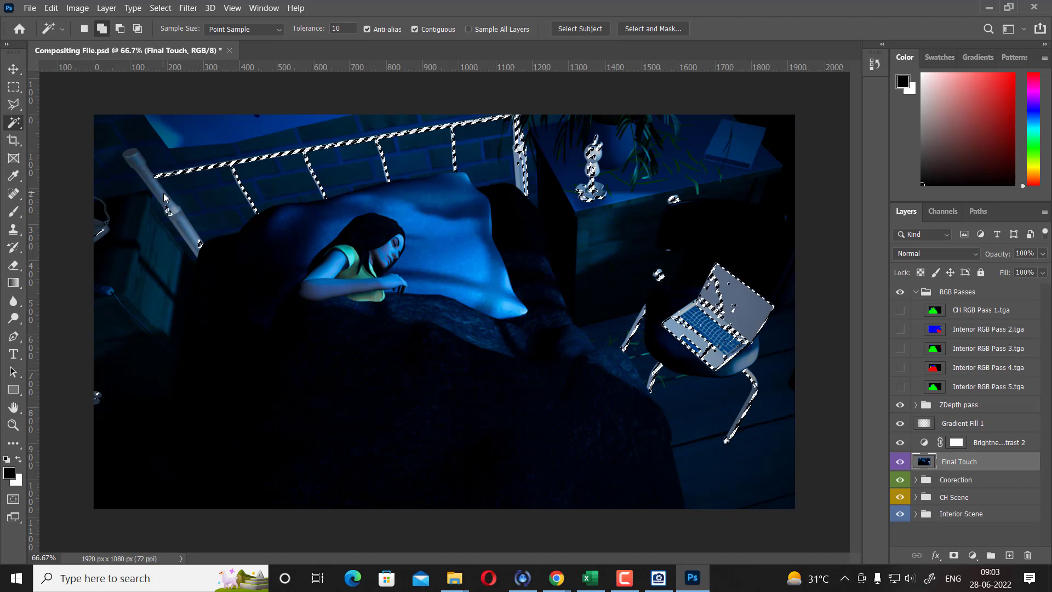
{"action": "left_click", "coordinate": [160, 7]}
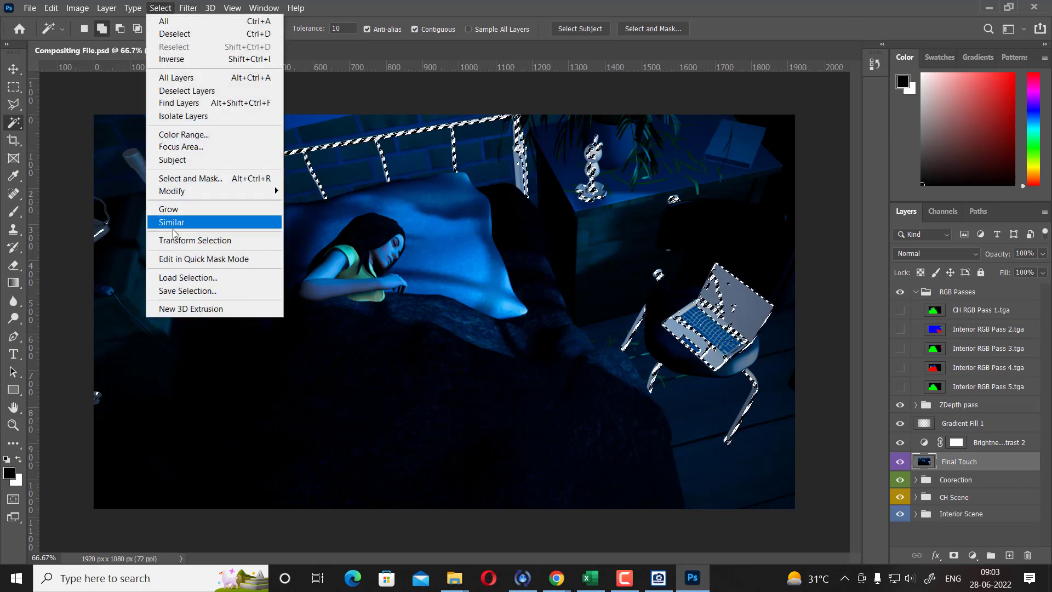
{"action": "left_click", "coordinate": [180, 222]}
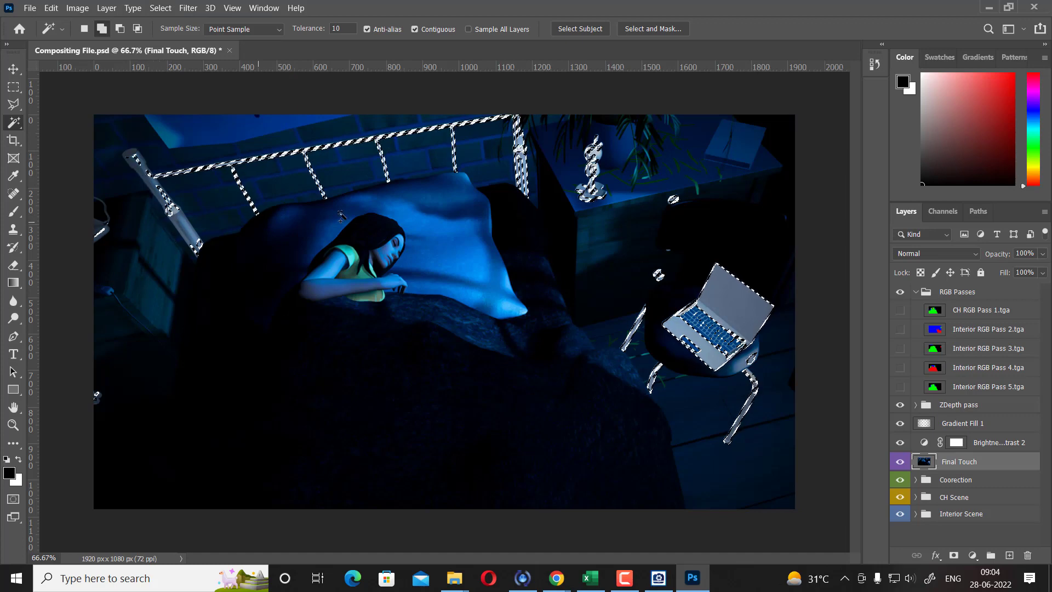
Step: Grow the selection and add the top, cap and more of the left bedpost
{"action": "left_click", "coordinate": [161, 8]}
{"action": "left_click", "coordinate": [173, 222]}
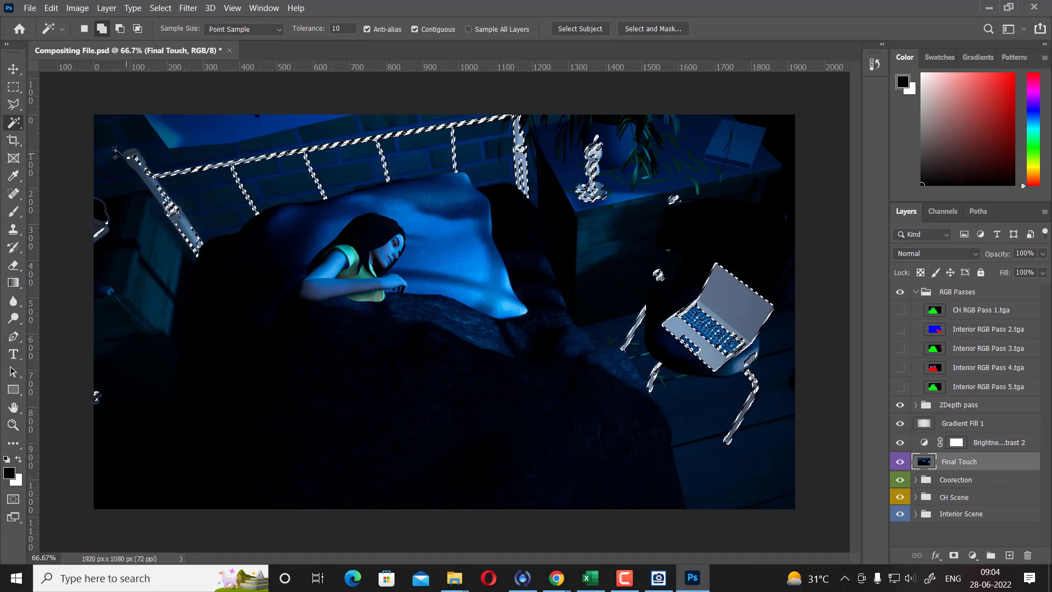
{"action": "left_click", "coordinate": [131, 169]}
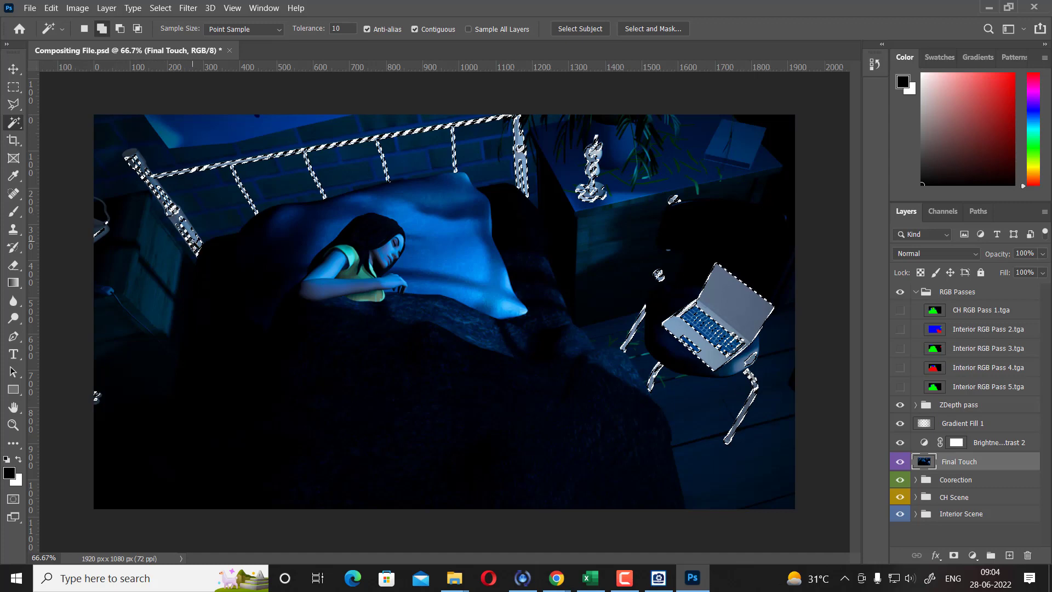
{"action": "left_click", "coordinate": [130, 156]}
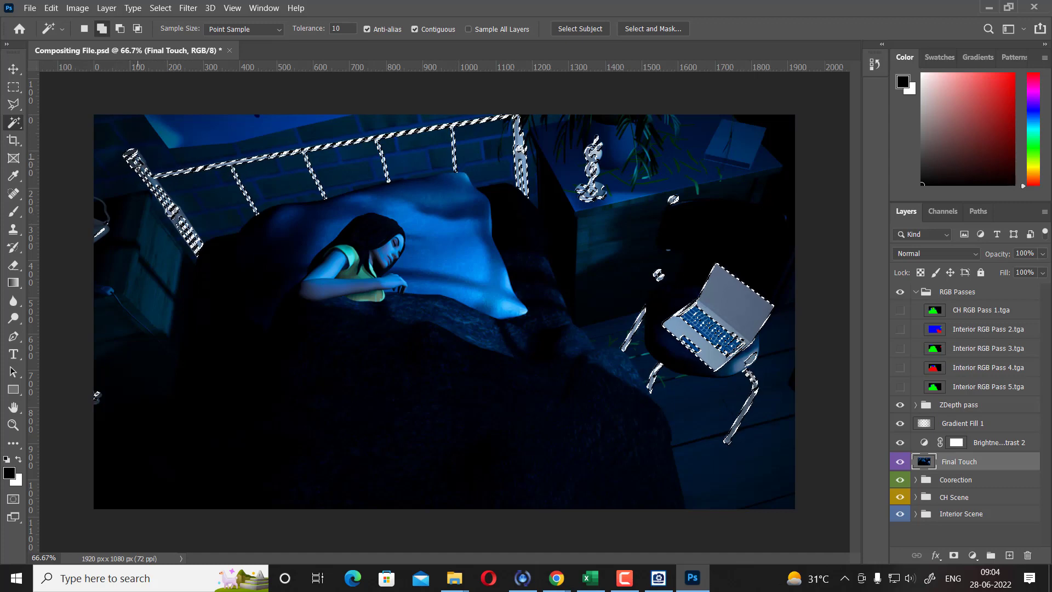
{"action": "left_click", "coordinate": [142, 171]}
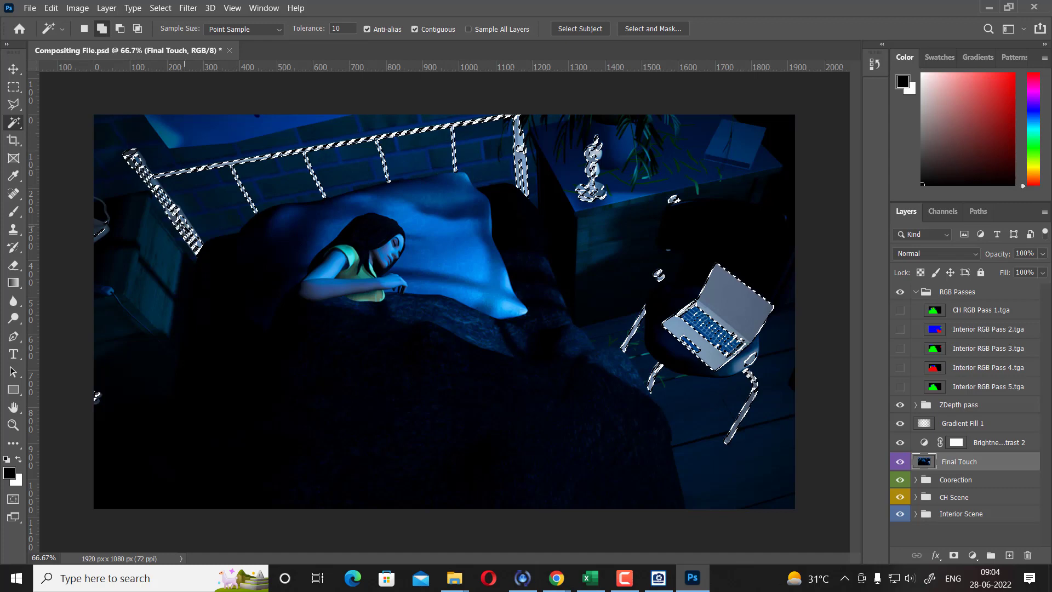
Step: Raise the Magic Wand tolerance to 30 and add more of the left bedpost
{"action": "double_click", "coordinate": [342, 29]}
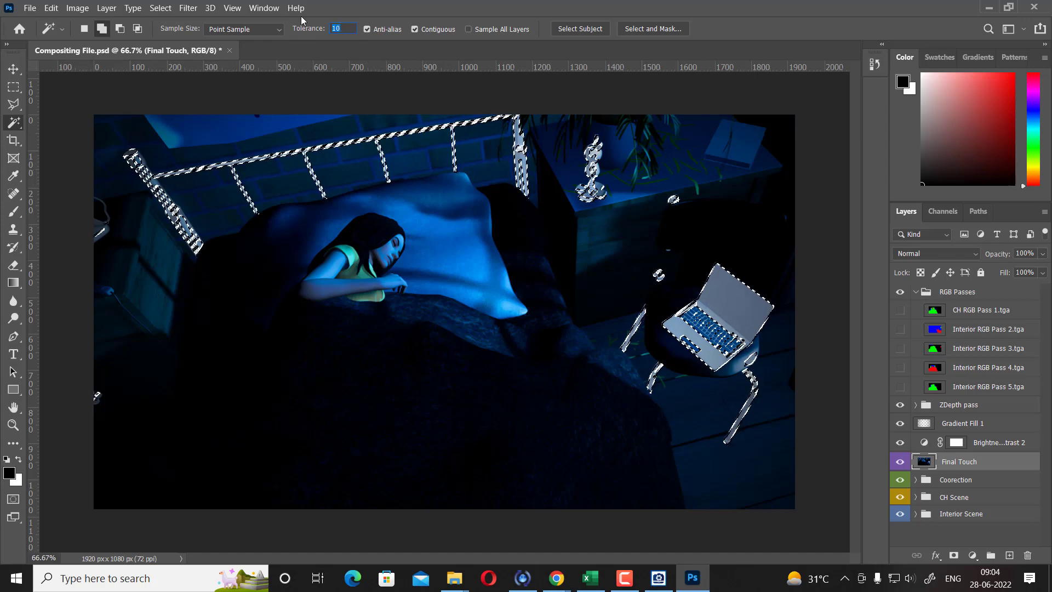
{"action": "type", "text": "30"}
{"action": "left_click", "coordinate": [132, 160]}
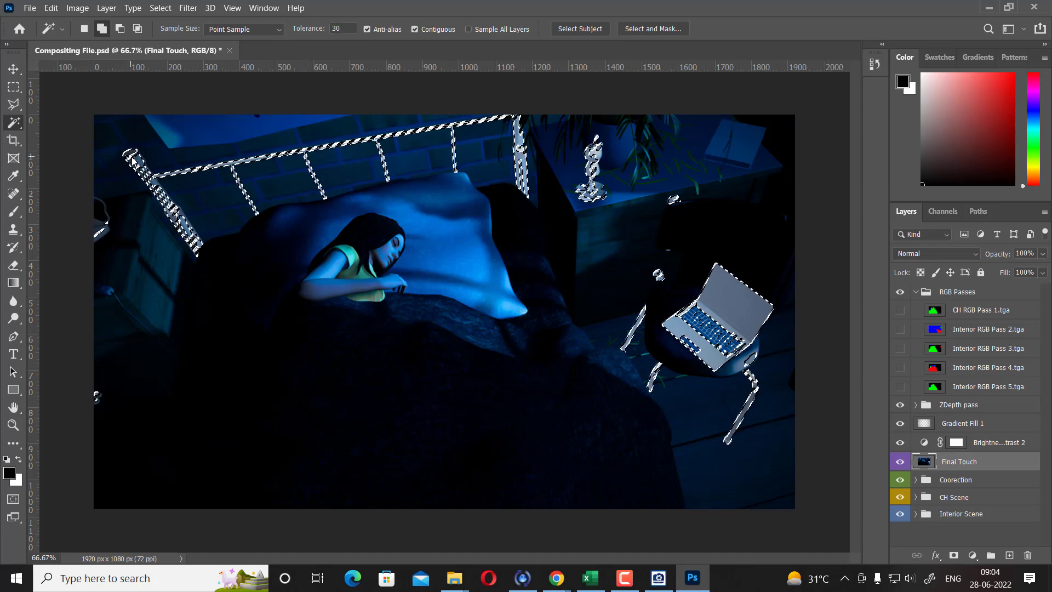
{"action": "left_click", "coordinate": [172, 209]}
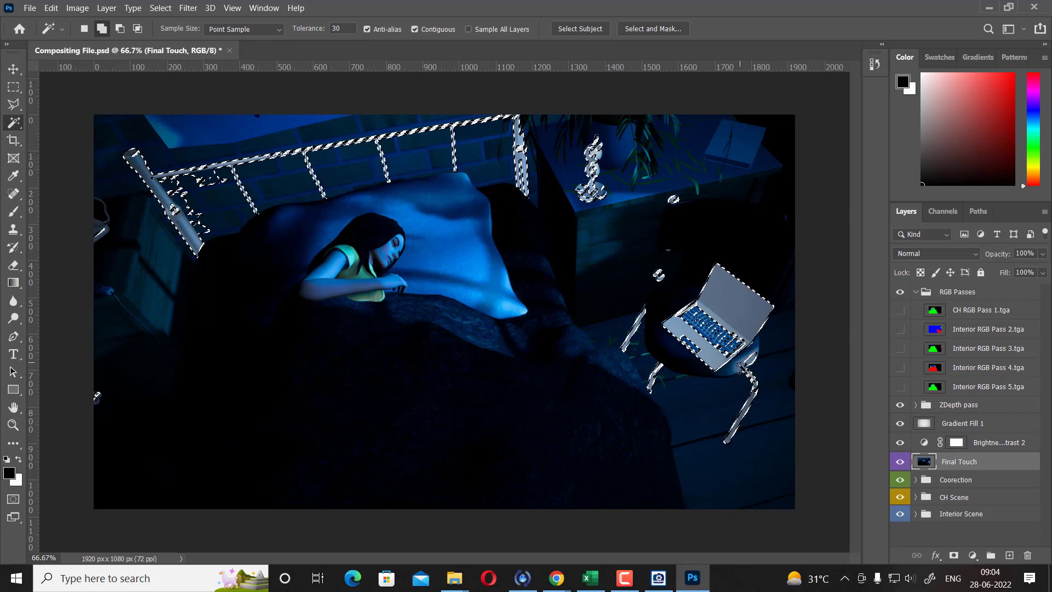
{"action": "left_click", "coordinate": [972, 555]}
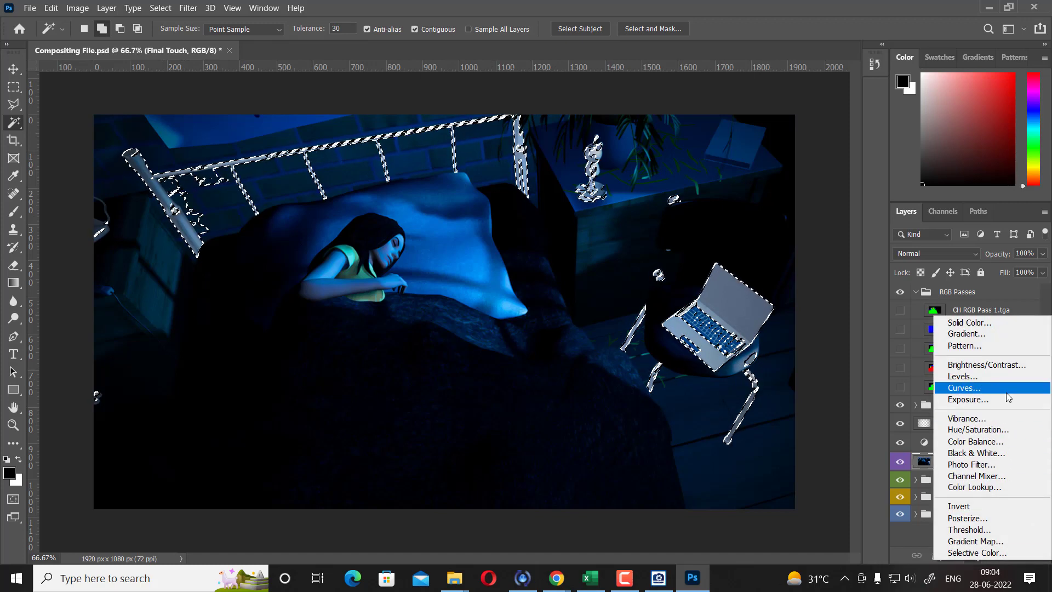
Step: Add a Curves adjustment masked to the selection, pull the curve down, and compare it on/off
{"action": "left_click", "coordinate": [969, 387]}
{"action": "left_click_drag", "start_coordinate": [796, 434], "coordinate": [795, 470]}
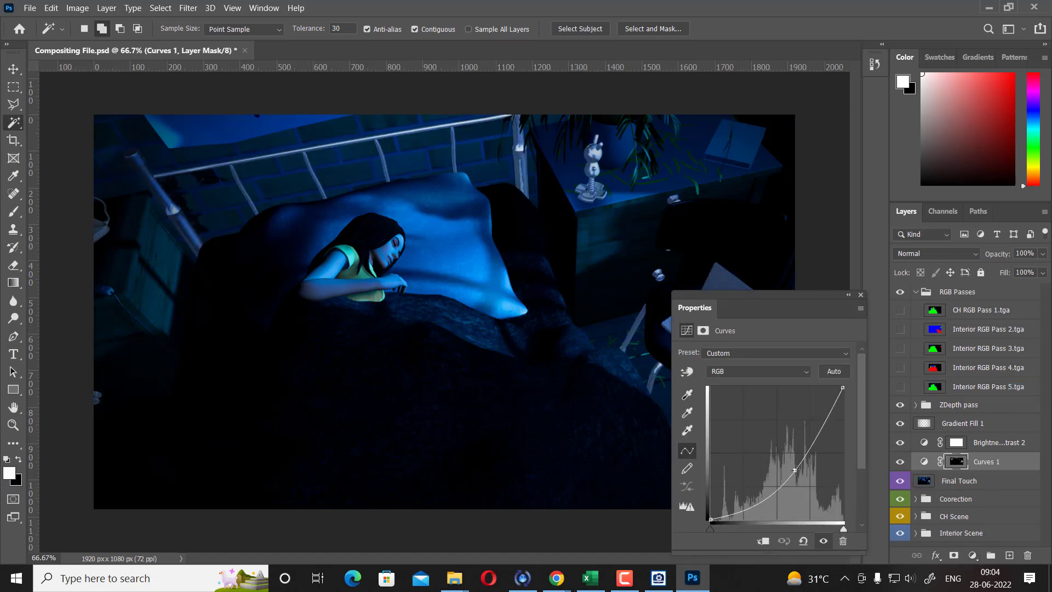
{"action": "left_click_drag", "start_coordinate": [798, 300], "coordinate": [229, 304]}
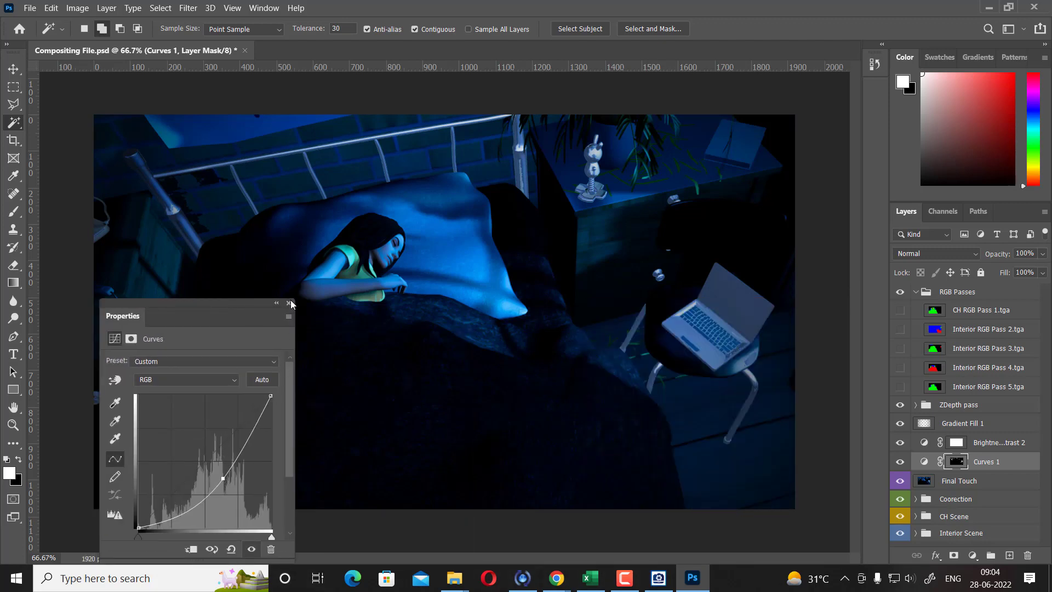
{"action": "left_click", "coordinate": [289, 303]}
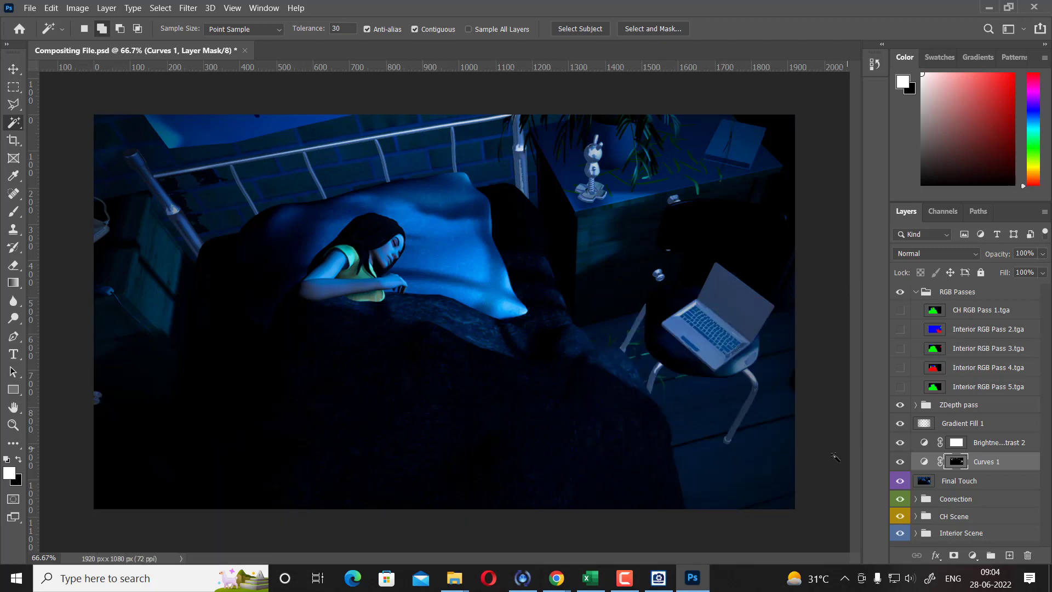
{"action": "left_click", "coordinate": [895, 464]}
{"action": "left_click", "coordinate": [895, 463]}
Step: Open the Interior Night Lighting scene render in Photoshop 2020 as a floating window
{"action": "left_click", "coordinate": [895, 463]}
{"action": "mouse_move", "coordinate": [453, 578]}
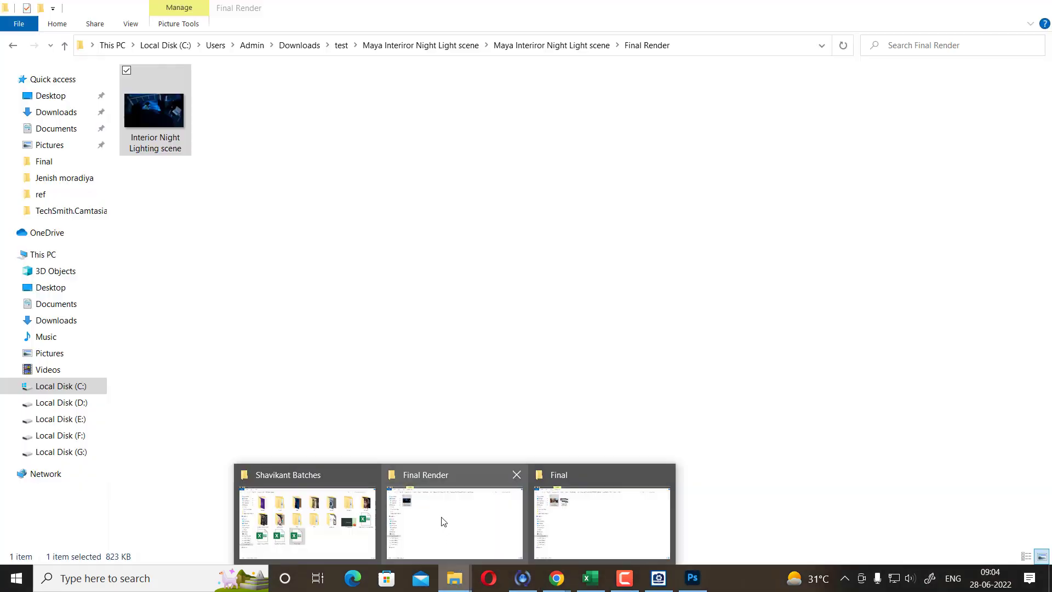
{"action": "left_click", "coordinate": [443, 521]}
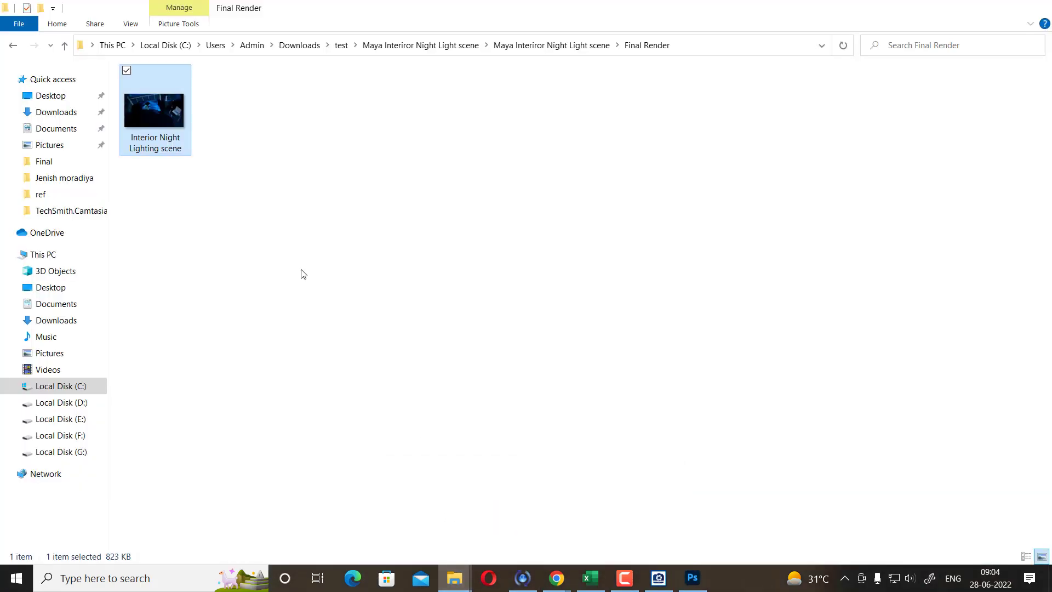
{"action": "right_click", "coordinate": [160, 124]}
{"action": "mouse_move", "coordinate": [33, 204]}
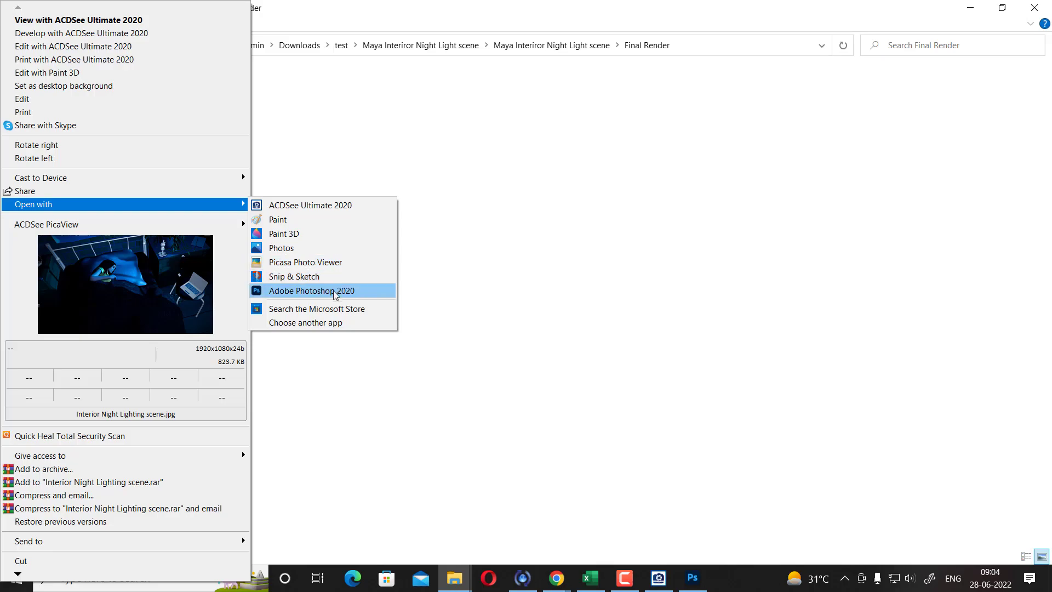
{"action": "left_click", "coordinate": [338, 290]}
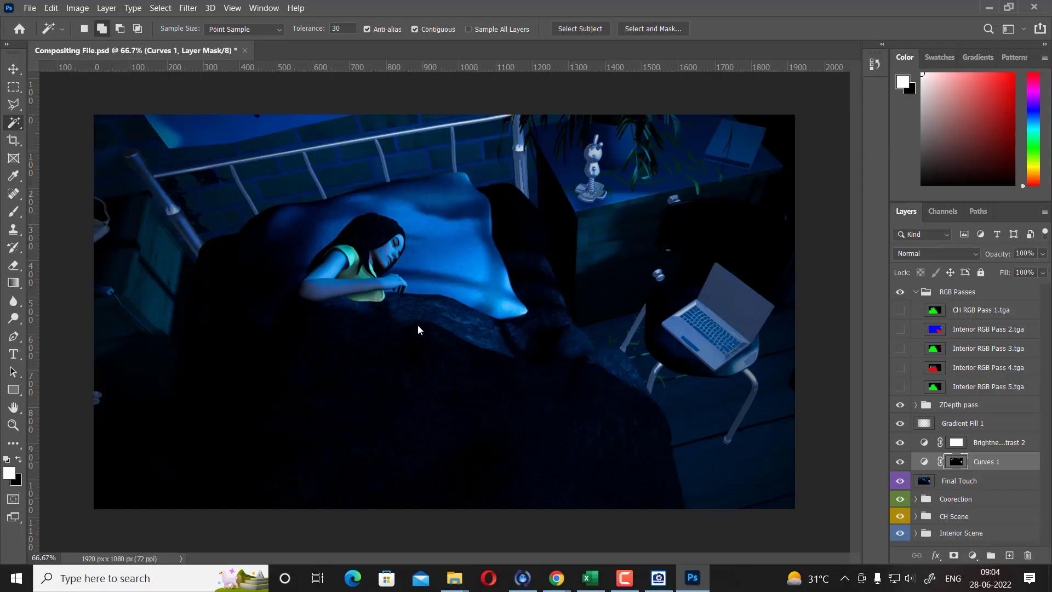
{"action": "left_click_drag", "start_coordinate": [351, 50], "coordinate": [602, 247]}
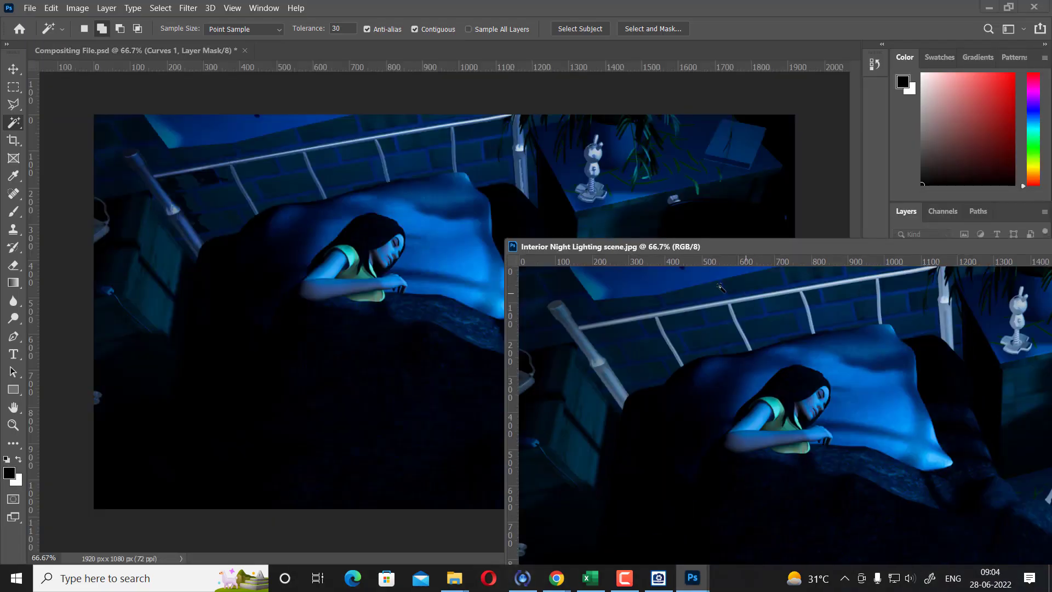
Step: Drag the night render from its floating window into the bedroom composite
{"action": "key", "text": "v"}
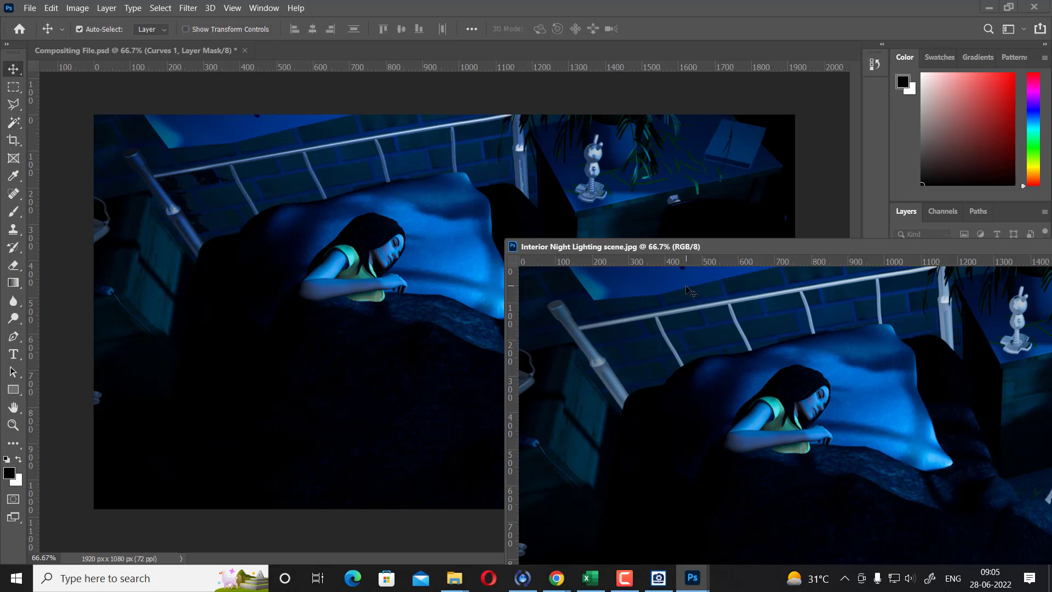
{"action": "left_click_drag", "start_coordinate": [721, 247], "coordinate": [557, 368]}
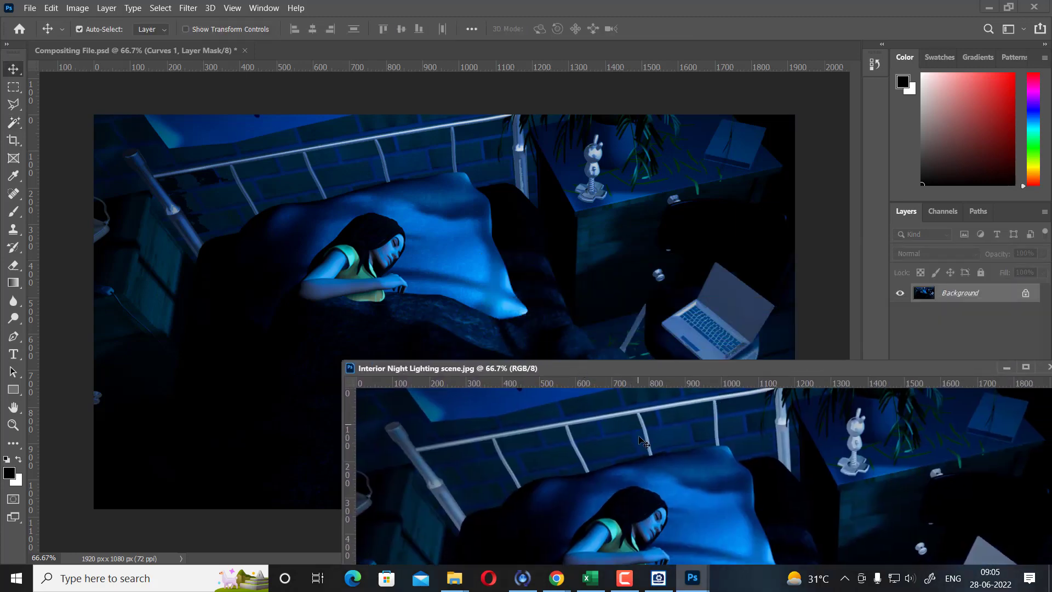
{"action": "mouse_move", "coordinate": [644, 441]}
{"action": "left_mouse_down"}
{"action": "mouse_move", "coordinate": [654, 298]}
{"action": "mouse_move", "coordinate": [681, 305]}
{"action": "left_mouse_up"}
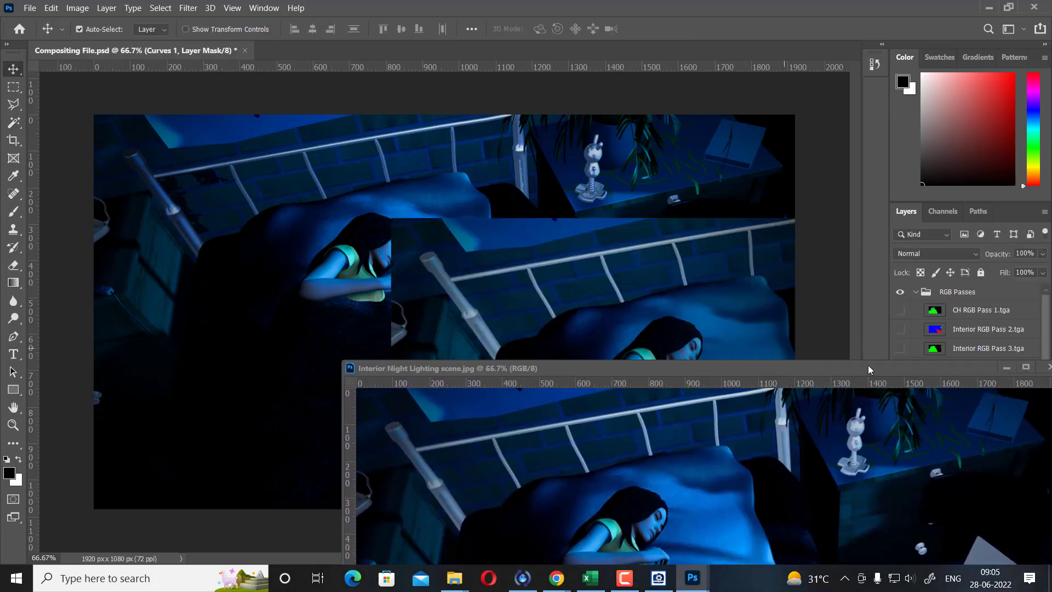
{"action": "left_click", "coordinate": [1007, 368]}
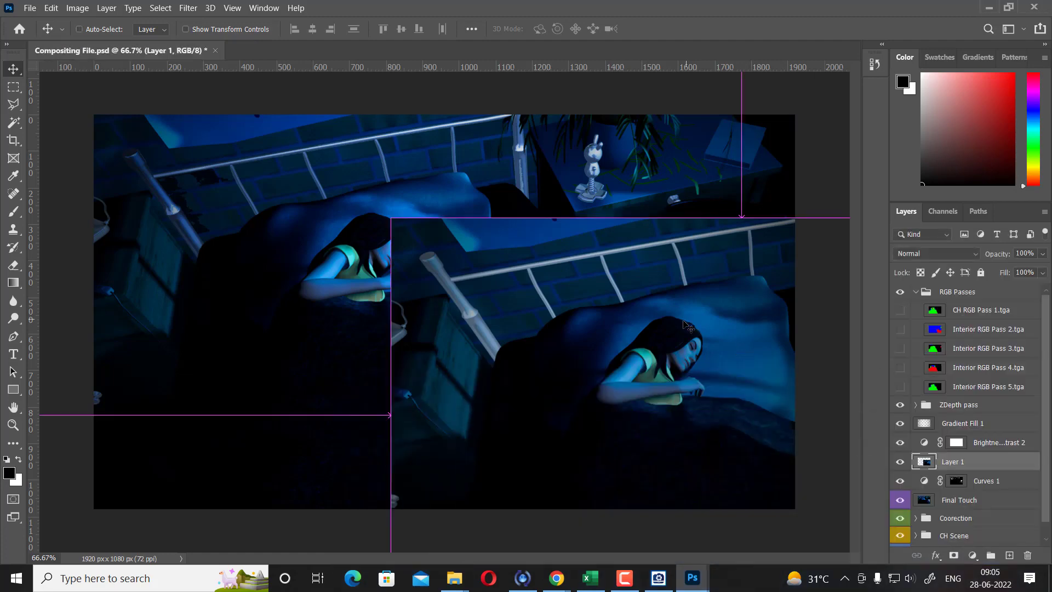
Step: Free-transform the render to about a quarter size and position it over the laptop screen
{"action": "key", "text": "ctrl+t"}
{"action": "left_click_drag", "start_coordinate": [302, 34], "coordinate": [254, 117]}
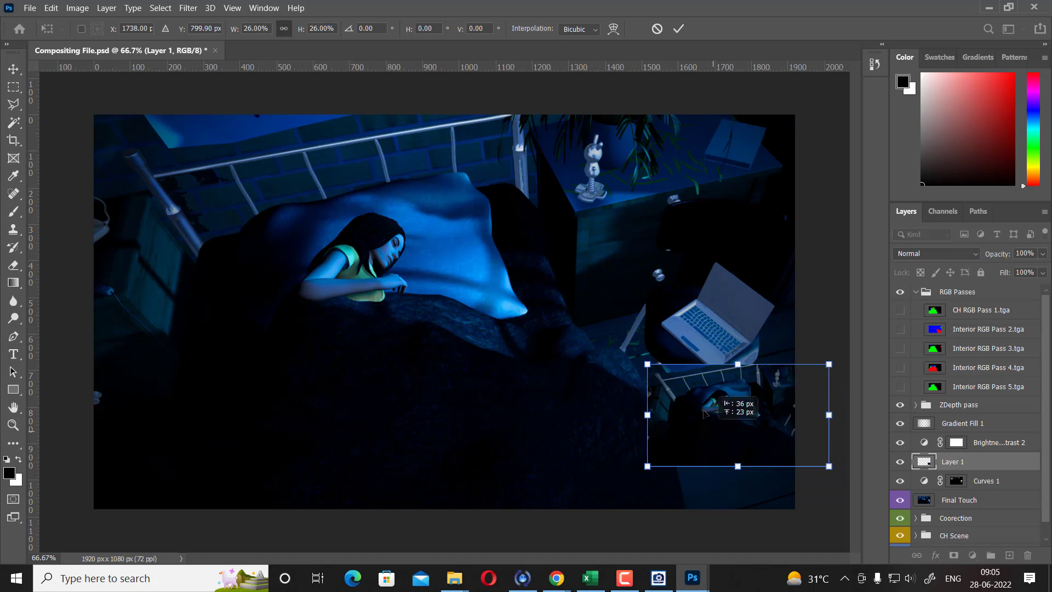
{"action": "left_click_drag", "start_coordinate": [673, 387], "coordinate": [673, 349]}
{"action": "left_click_drag", "start_coordinate": [733, 374], "coordinate": [708, 381]}
{"action": "left_click_drag", "start_coordinate": [803, 340], "coordinate": [775, 363]}
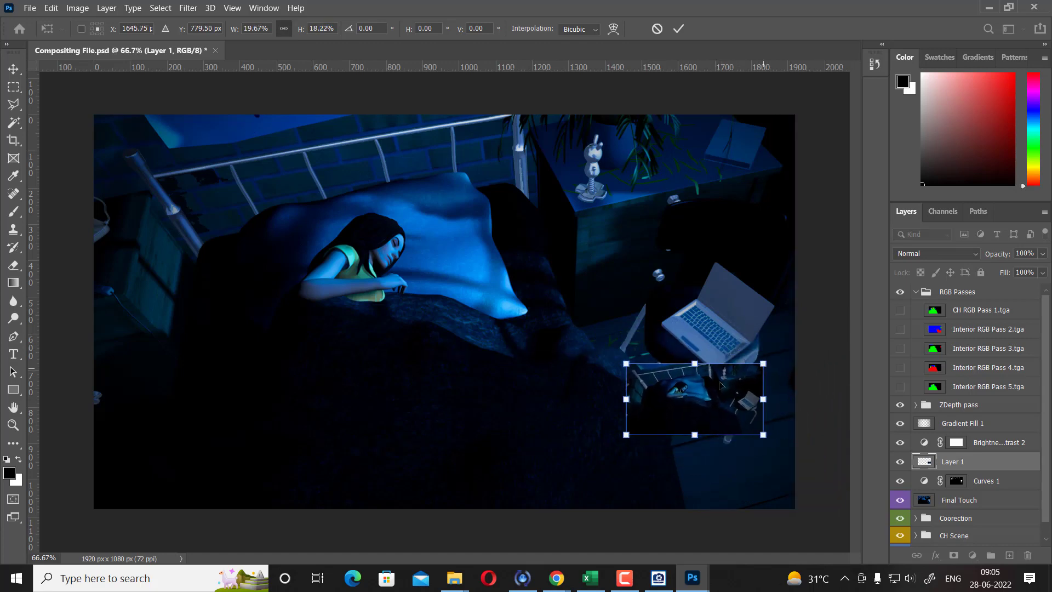
{"action": "left_click_drag", "start_coordinate": [629, 379], "coordinate": [680, 335]}
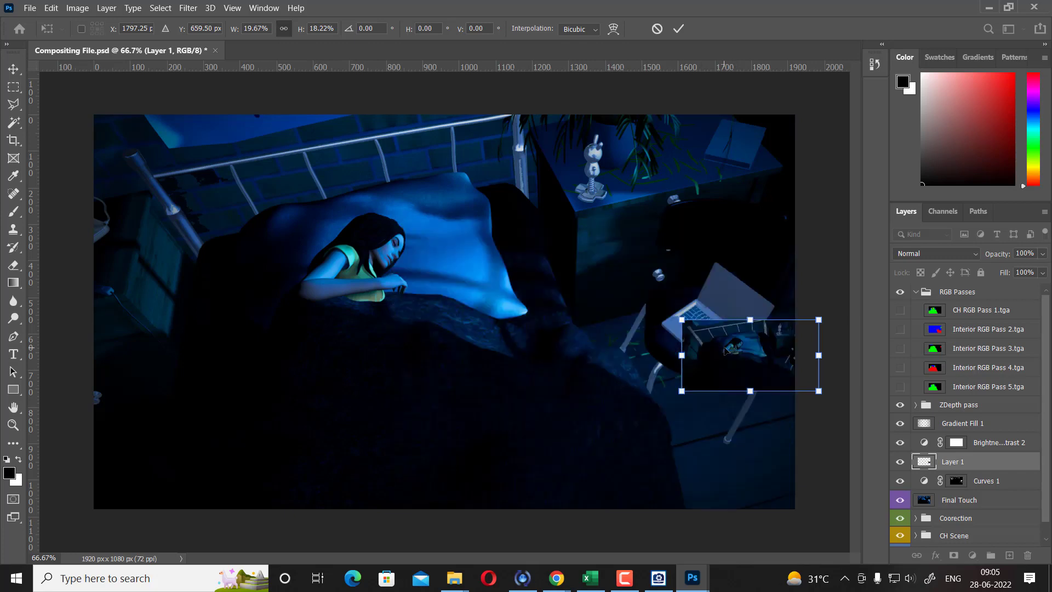
{"action": "left_click_drag", "start_coordinate": [693, 334], "coordinate": [715, 269]}
Step: Distort the render's corners onto the laptop screen corners and commit the transform
{"action": "left_click_drag", "start_coordinate": [707, 342], "coordinate": [698, 299]}
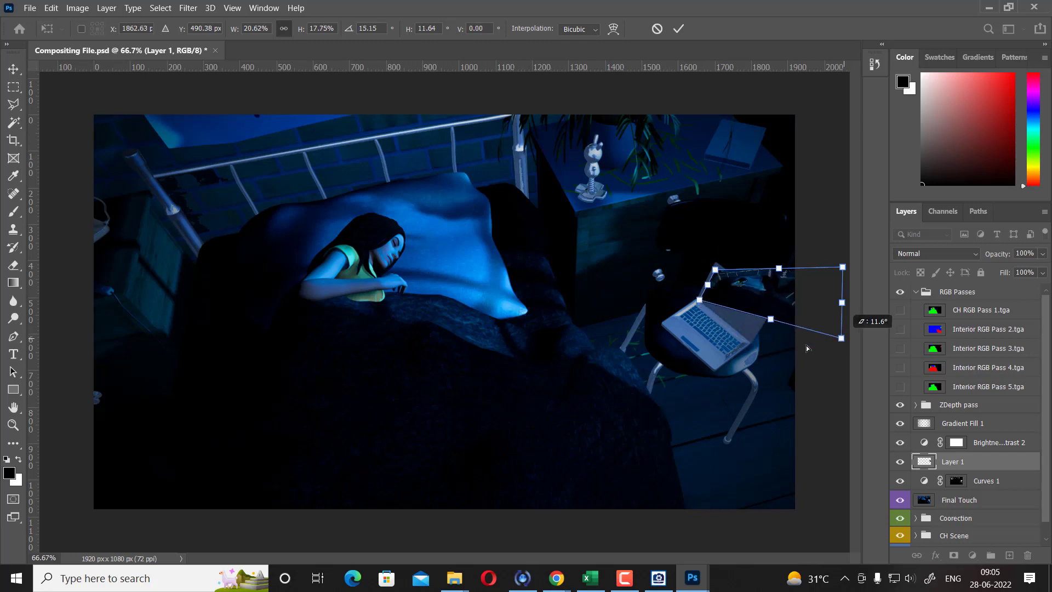
{"action": "left_click_drag", "start_coordinate": [842, 339], "coordinate": [748, 338]}
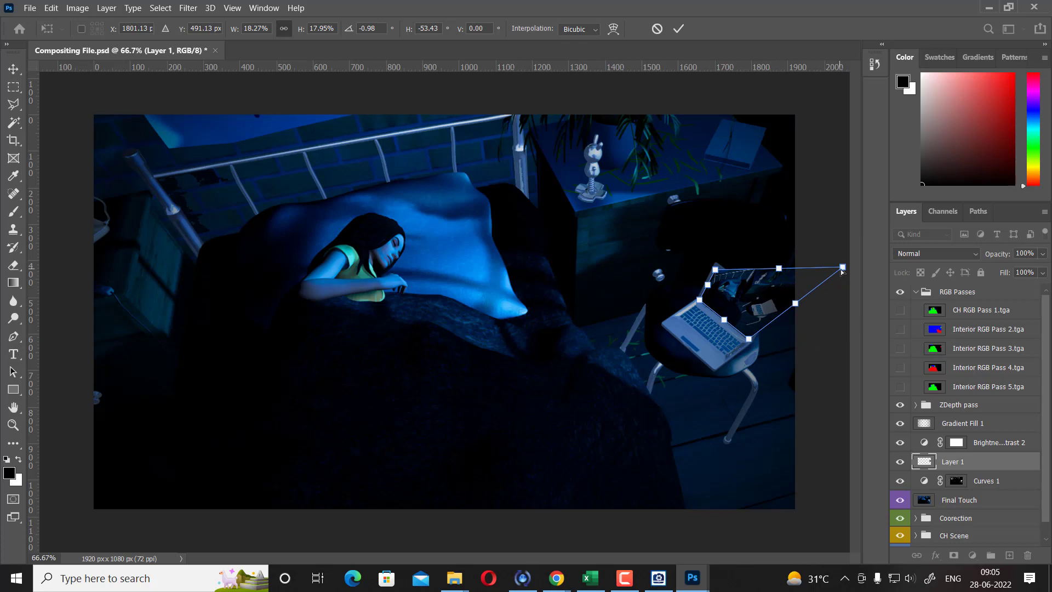
{"action": "left_click_drag", "start_coordinate": [841, 268], "coordinate": [769, 309]}
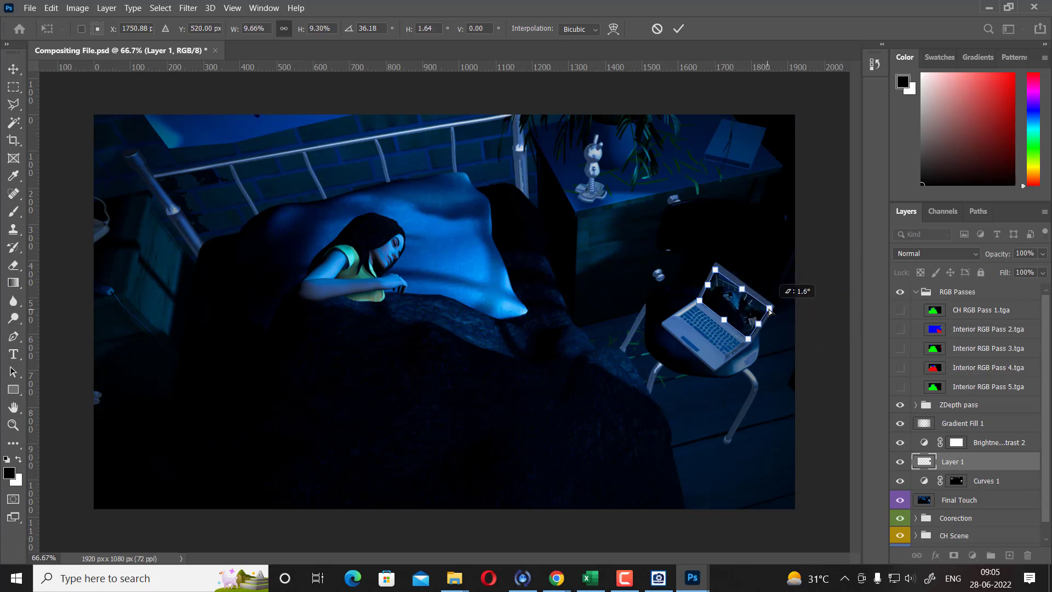
{"action": "key", "text": "Return"}
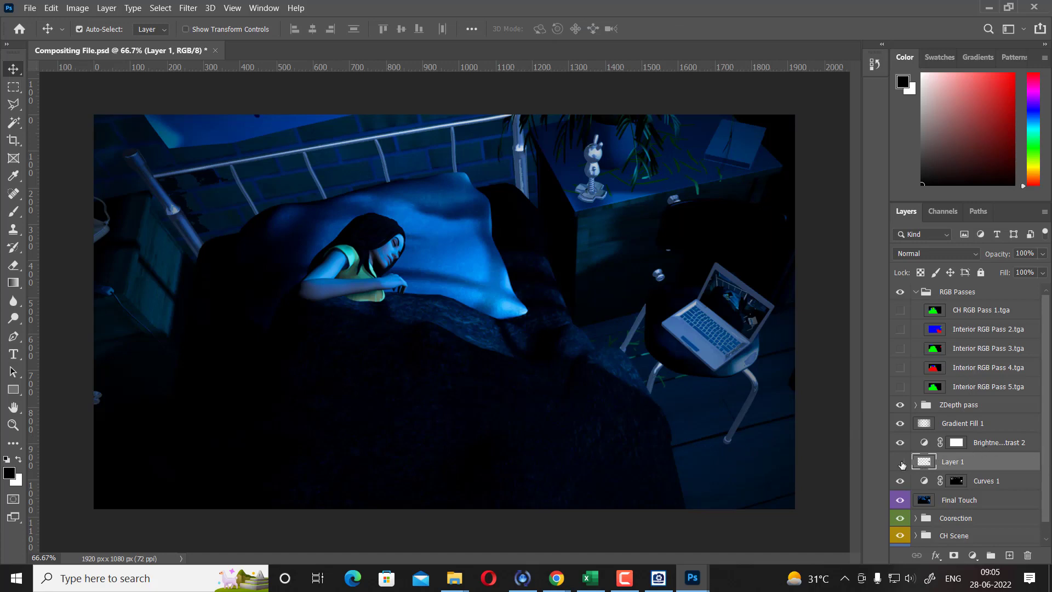
Step: Duplicate the laptop-screen layer and apply a Gaussian Blur of radius 3.7
{"action": "left_click", "coordinate": [900, 462]}
{"action": "key", "text": "ctrl+j"}
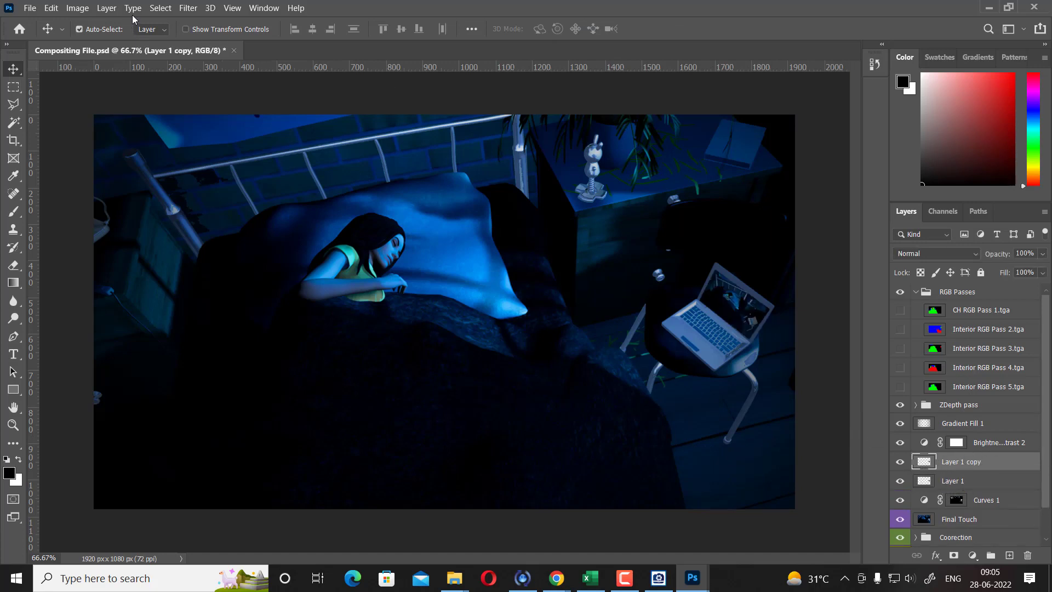
{"action": "left_click", "coordinate": [188, 7]}
{"action": "mouse_move", "coordinate": [246, 154]}
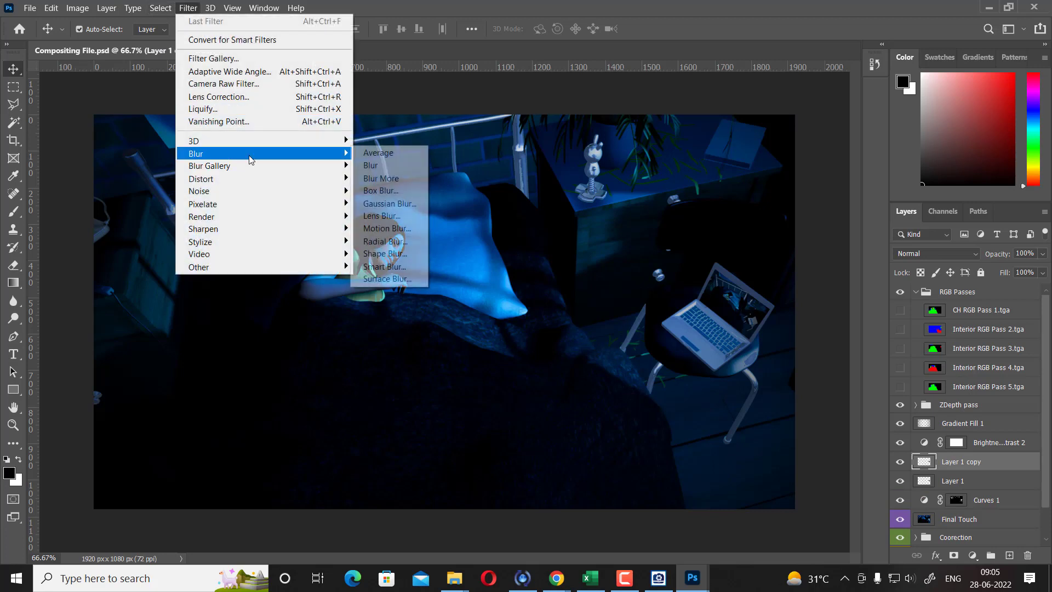
{"action": "left_click", "coordinate": [397, 209]}
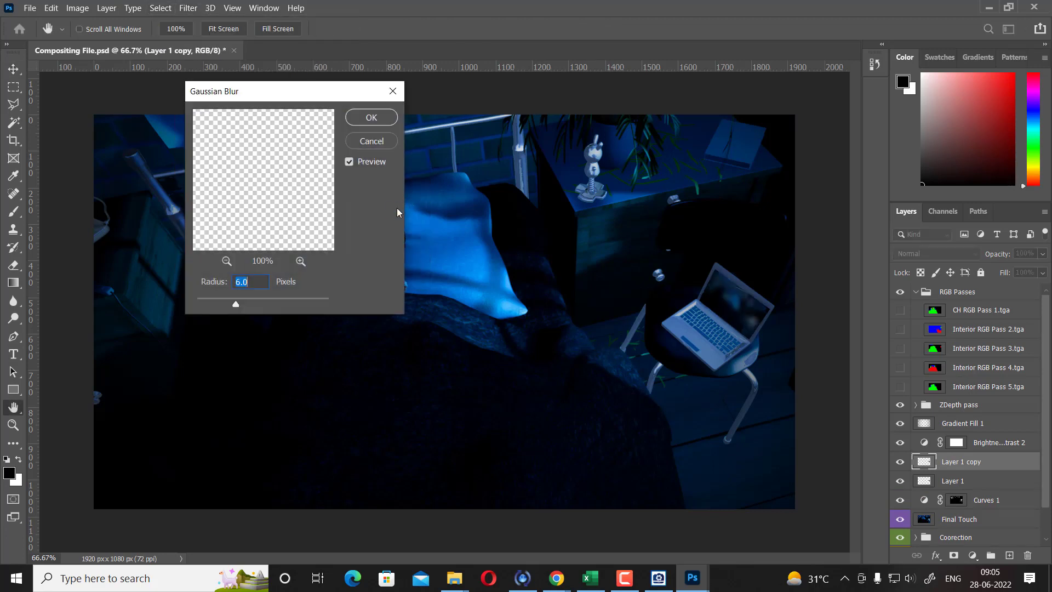
{"action": "mouse_move", "coordinate": [234, 303]}
{"action": "left_mouse_down"}
{"action": "mouse_move", "coordinate": [213, 305]}
{"action": "mouse_move", "coordinate": [224, 308]}
{"action": "left_mouse_up"}
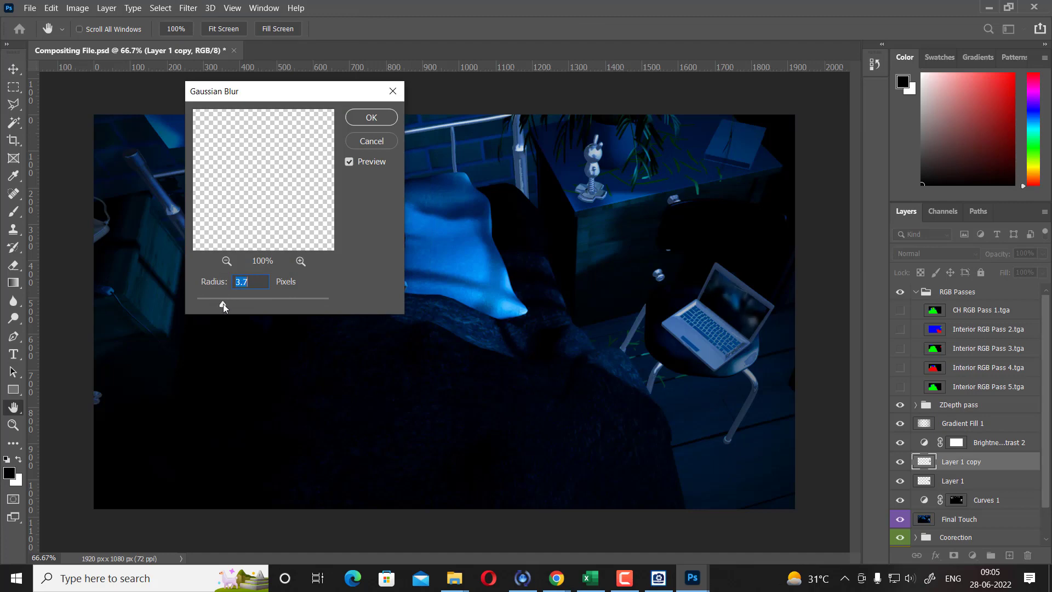
{"action": "left_click", "coordinate": [368, 119]}
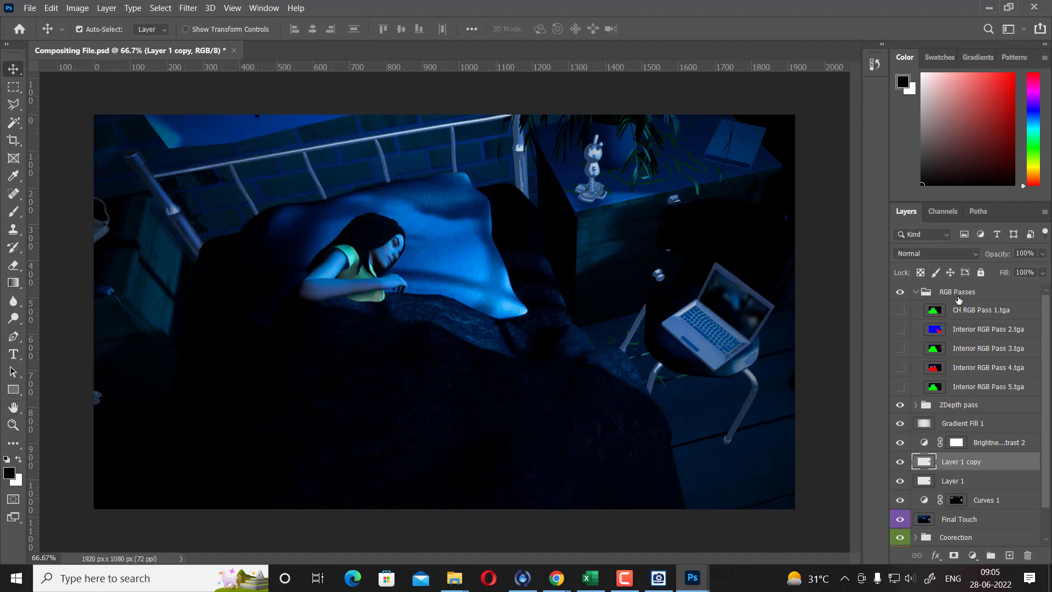
Step: Set the blurred copy to Screen blending and add an empty Layer 2 above
{"action": "left_click", "coordinate": [959, 253]}
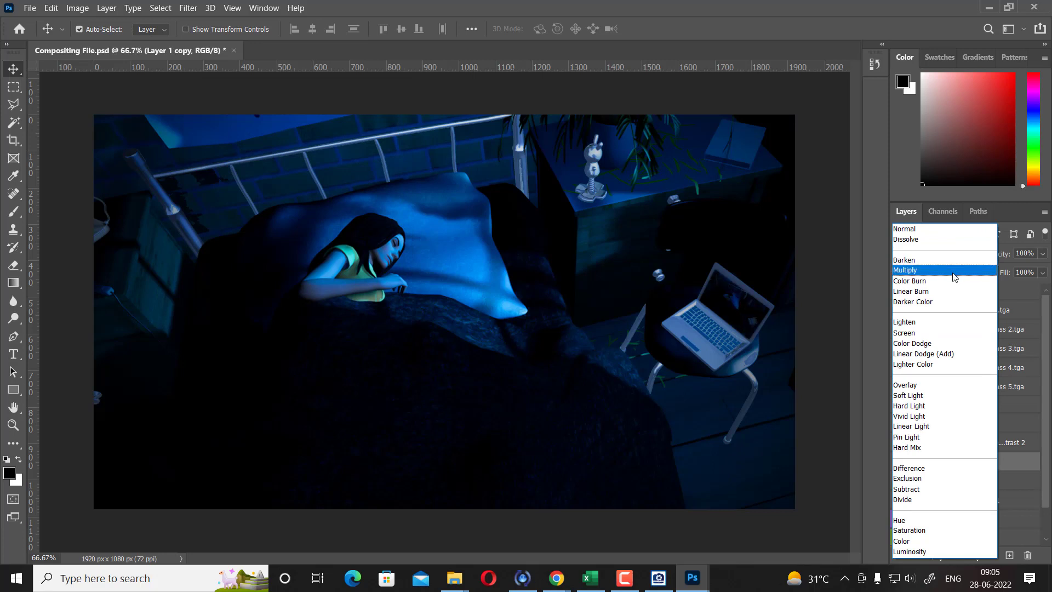
{"action": "left_click", "coordinate": [955, 274]}
{"action": "key", "text": "Down"}
{"action": "key", "text": "Down"}
{"action": "key", "text": "Down"}
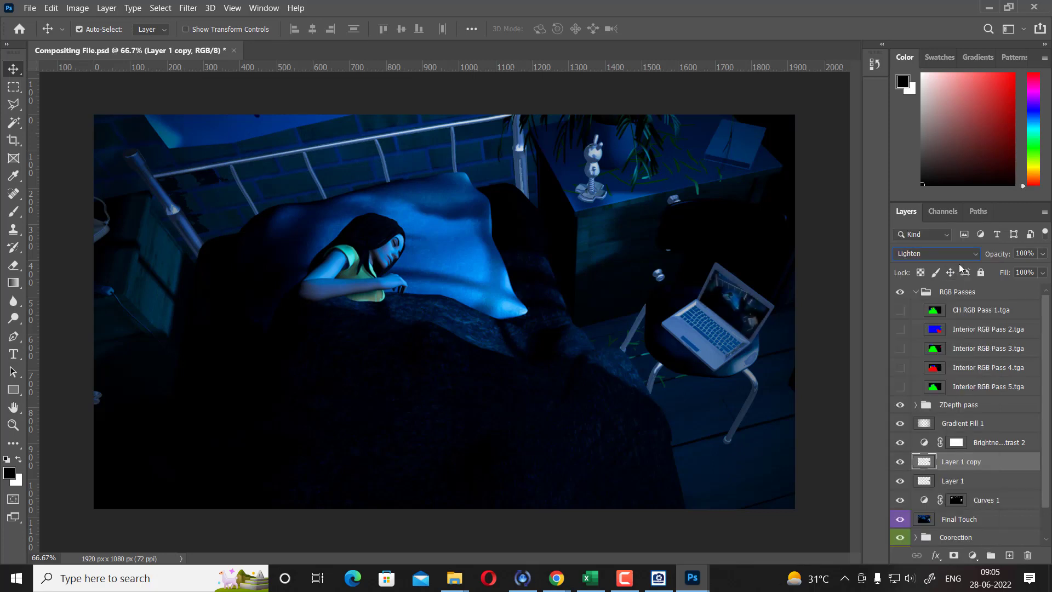
{"action": "key", "text": "Down"}
{"action": "key", "text": "Up"}
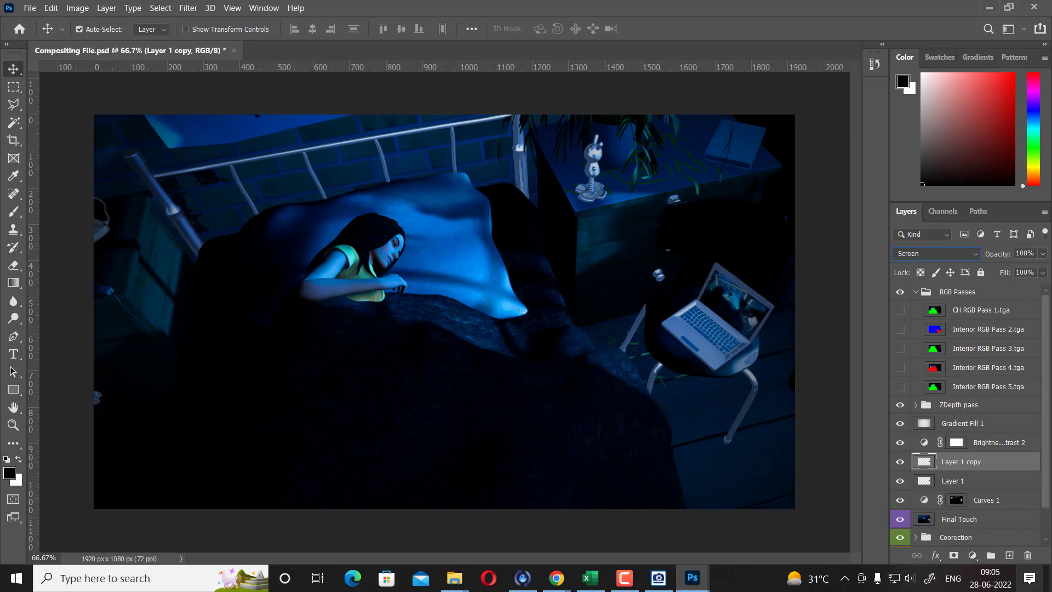
{"action": "left_click", "coordinate": [1008, 554]}
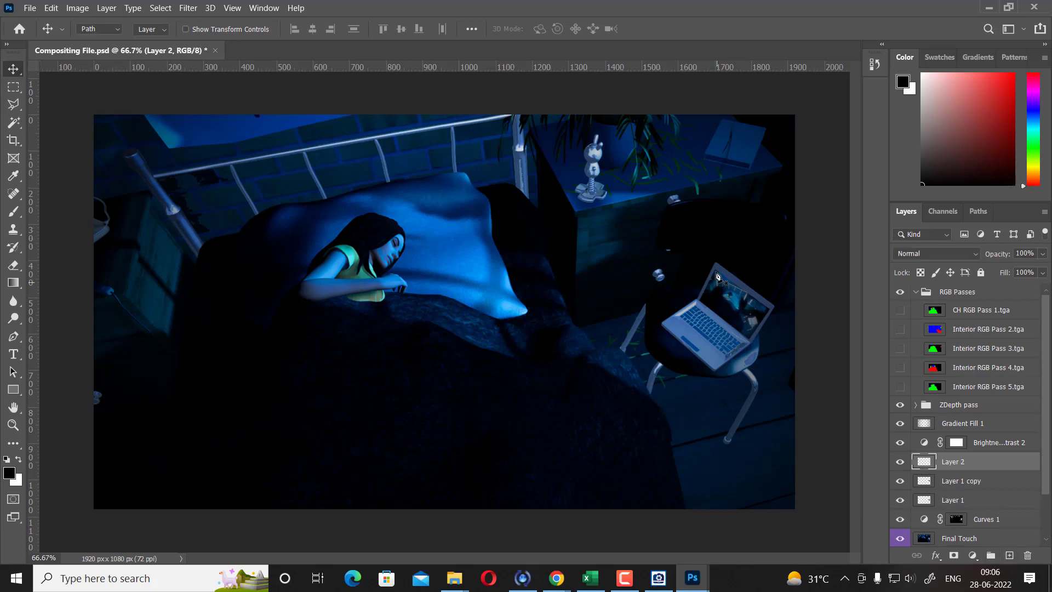
Step: Trace the laptop screen with a closed Pen path and turn it into a selection
{"action": "key", "text": "p"}
{"action": "left_click", "coordinate": [714, 270]}
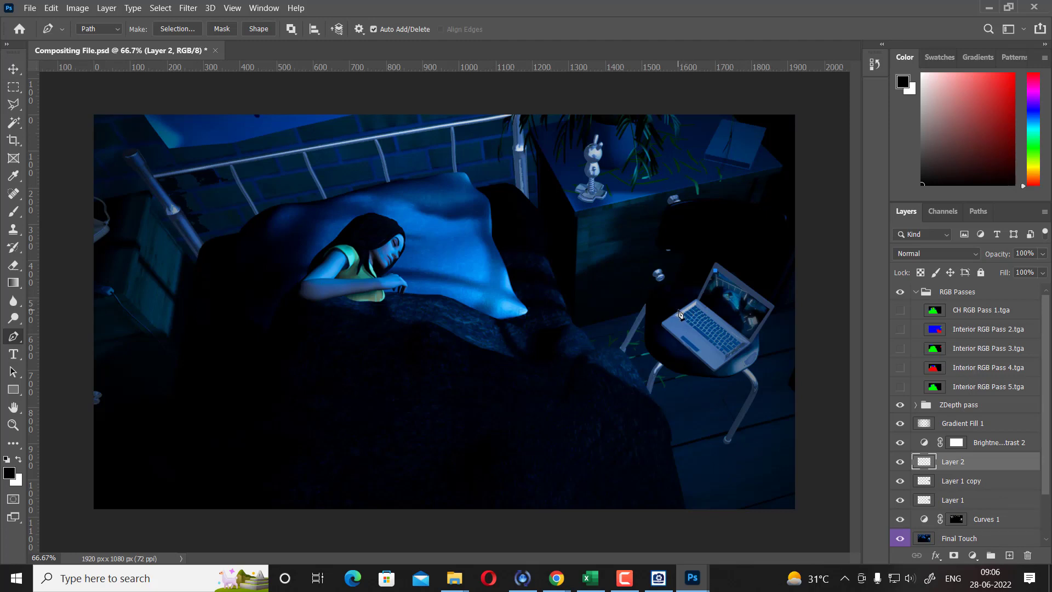
{"action": "left_click", "coordinate": [770, 310]}
{"action": "left_click", "coordinate": [748, 337]}
{"action": "left_click", "coordinate": [715, 362]}
{"action": "left_click", "coordinate": [697, 301]}
{"action": "left_click", "coordinate": [714, 271]}
{"action": "right_click", "coordinate": [728, 305]}
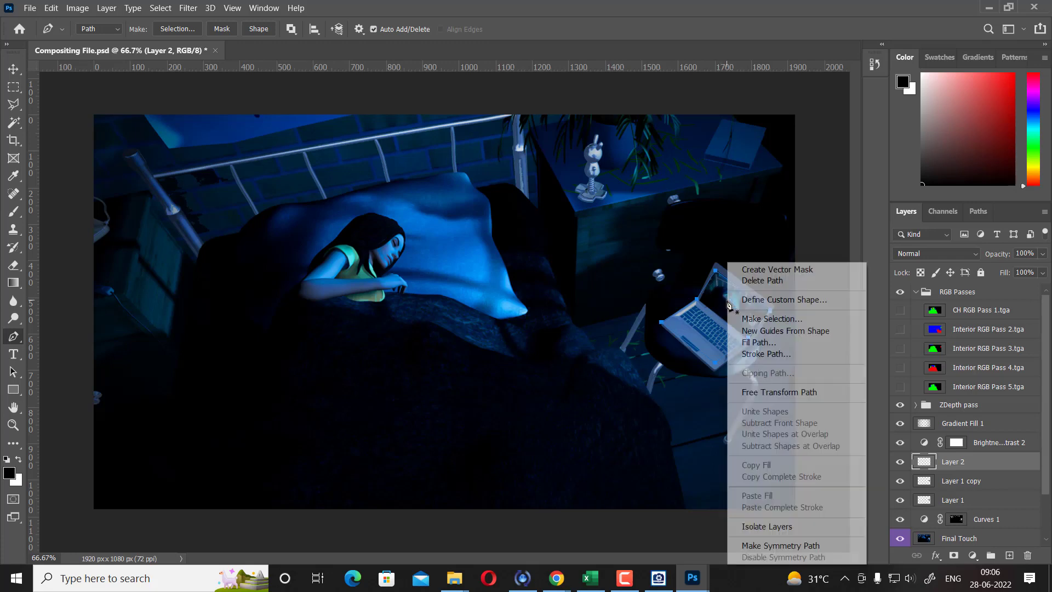
{"action": "left_click", "coordinate": [804, 320]}
{"action": "left_click", "coordinate": [596, 146]}
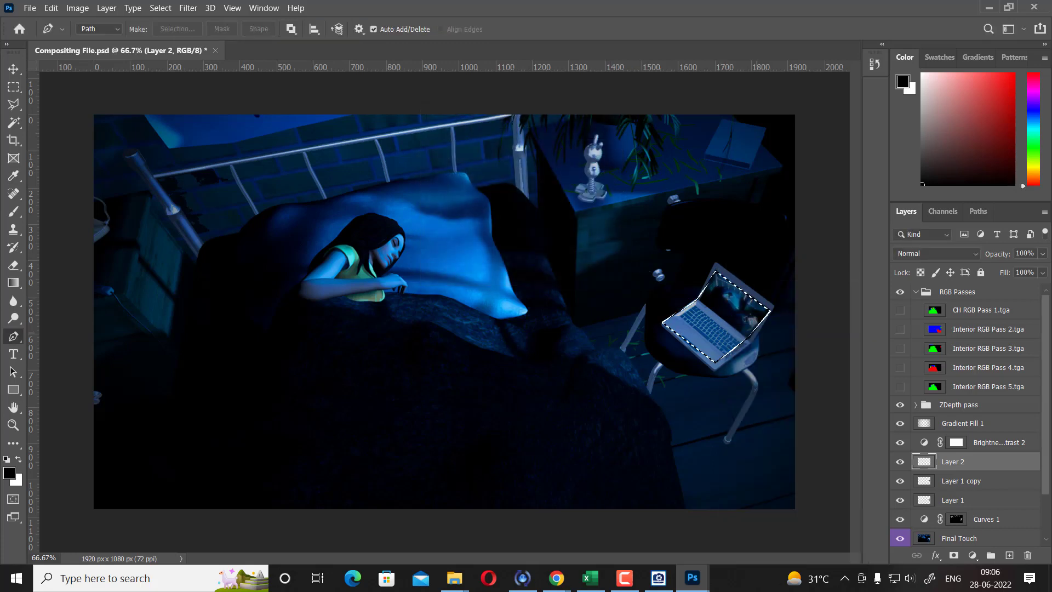
Step: Fill the selection on a new Layer 3 with light blue #53b8ff
{"action": "key", "text": "ctrl+shift+alt+n"}
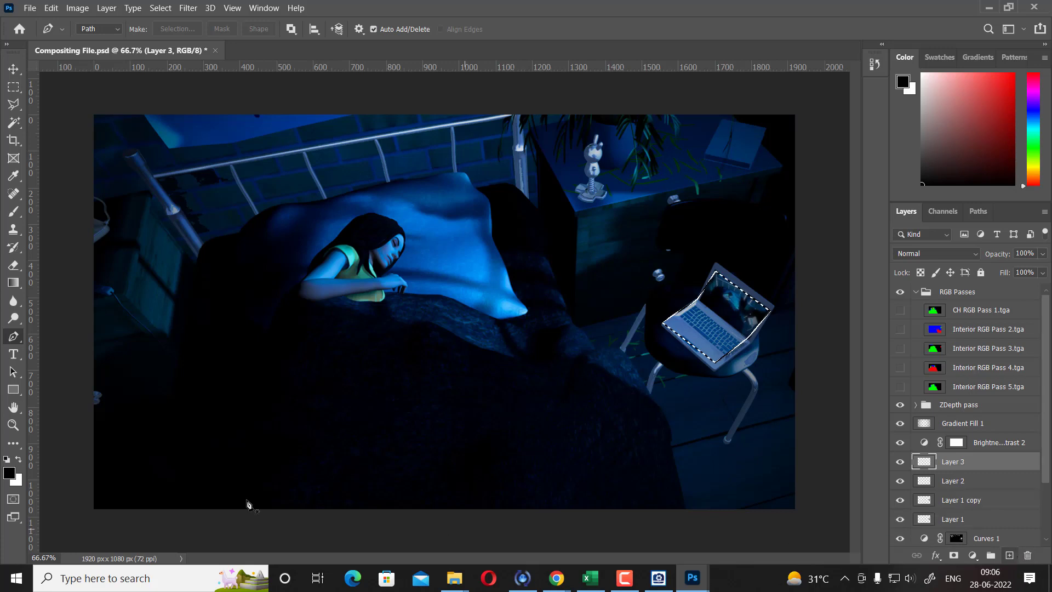
{"action": "left_click", "coordinate": [8, 472]}
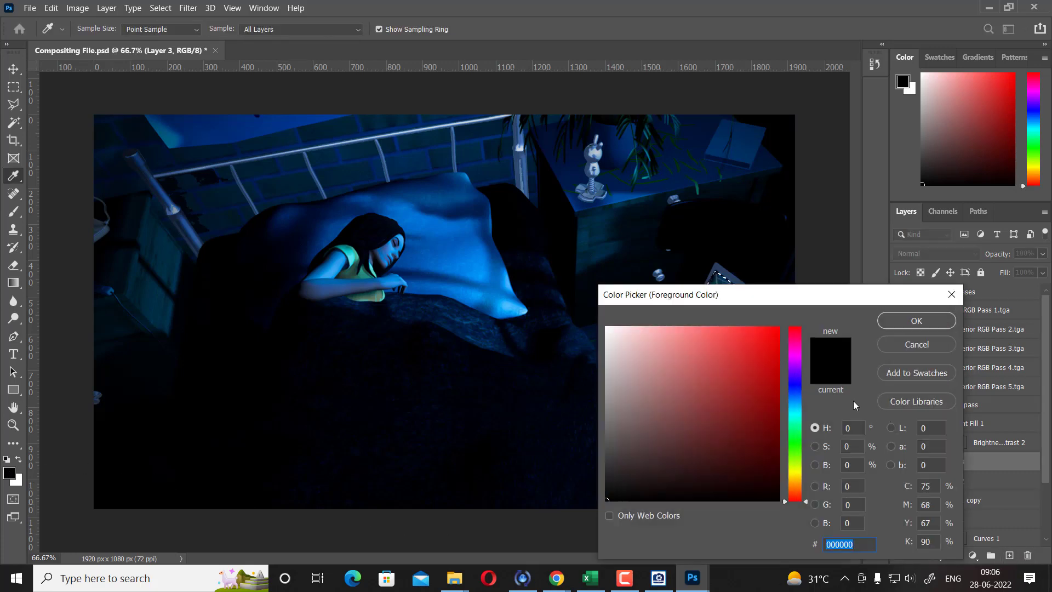
{"action": "left_click", "coordinate": [799, 404]}
{"action": "left_click_drag", "start_coordinate": [708, 331], "coordinate": [723, 327]}
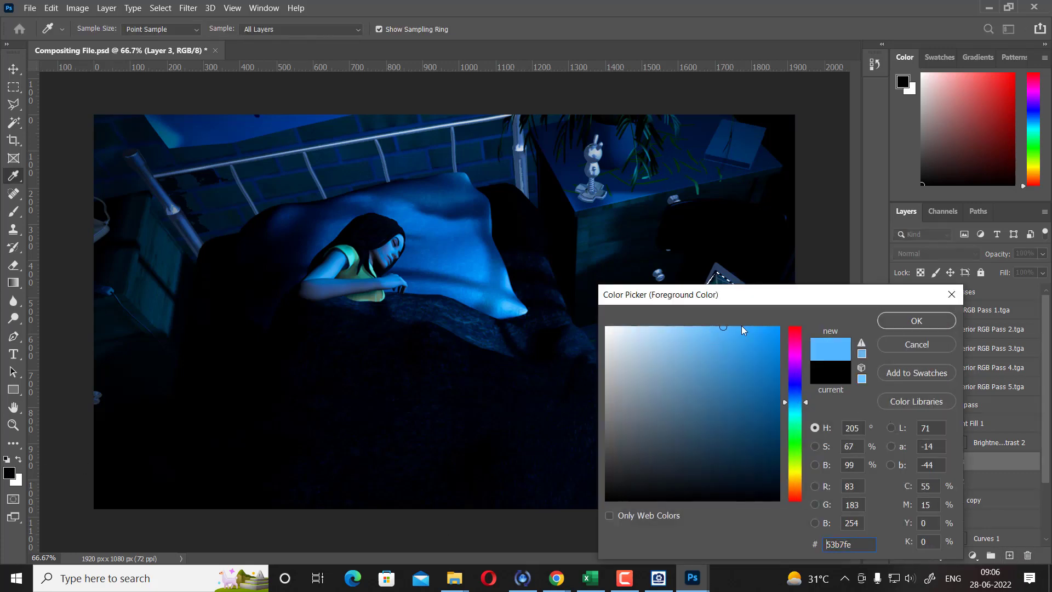
{"action": "left_click", "coordinate": [954, 322]}
{"action": "key", "text": "alt+BackSpace"}
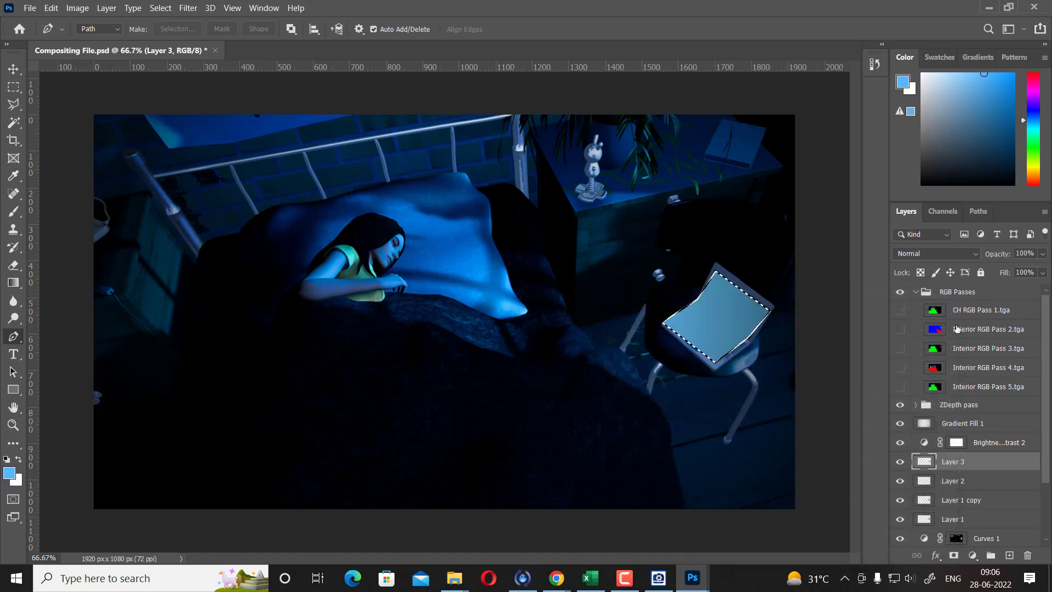
Step: Deselect and apply a large-radius Gaussian Blur to the blue screen fill
{"action": "key", "text": "ctrl+d"}
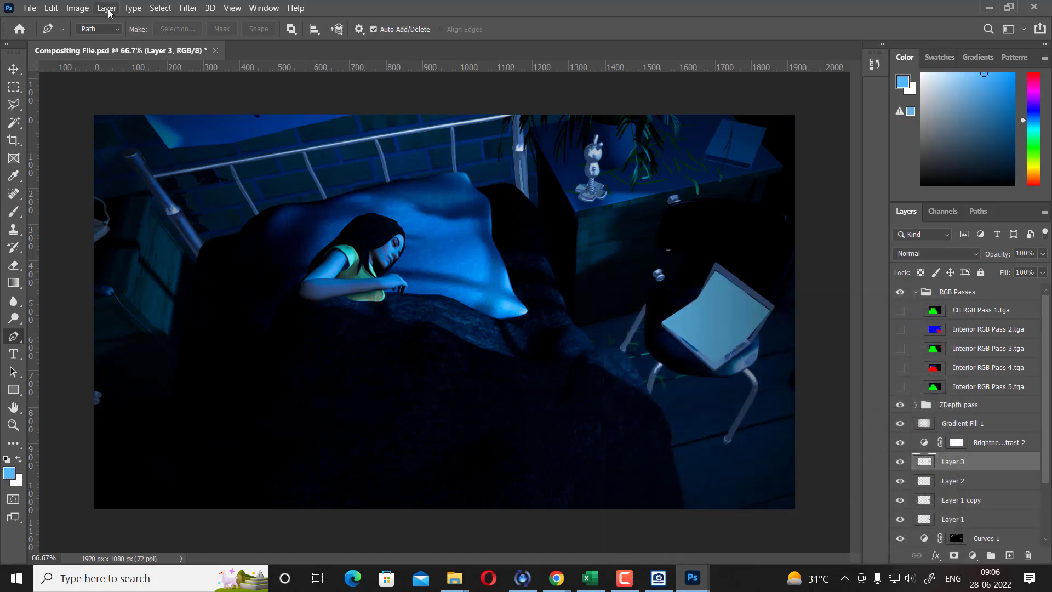
{"action": "left_click", "coordinate": [188, 7]}
{"action": "mouse_move", "coordinate": [196, 153]}
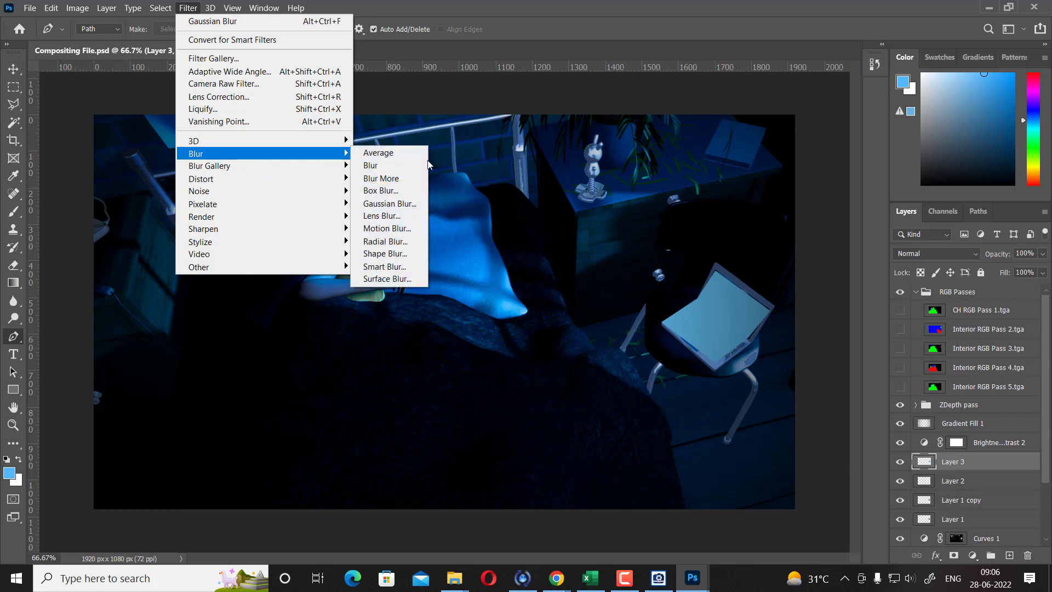
{"action": "left_click", "coordinate": [403, 203]}
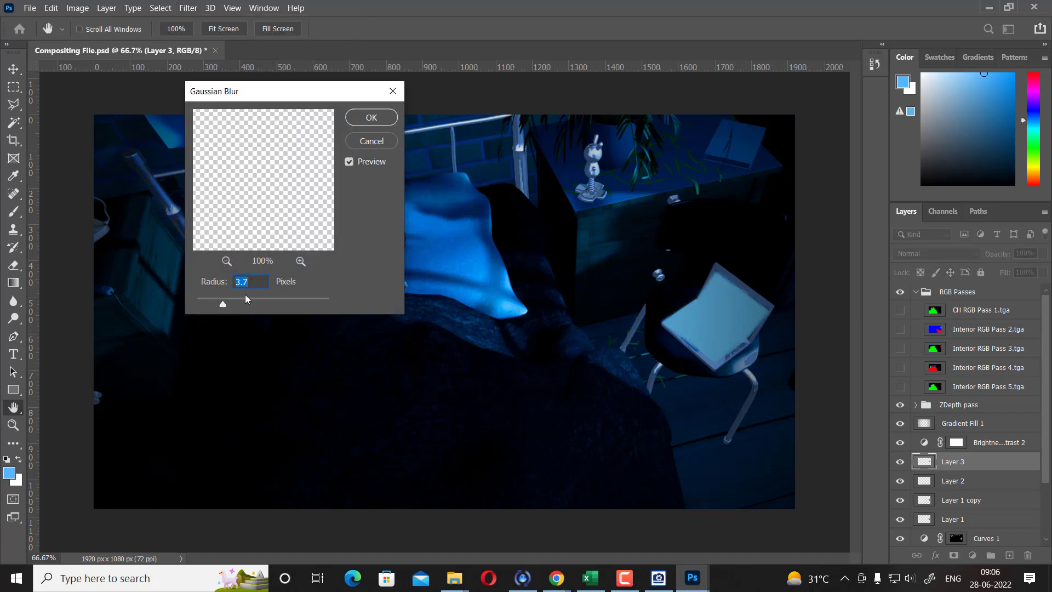
{"action": "mouse_move", "coordinate": [245, 298]}
{"action": "left_mouse_down"}
{"action": "mouse_move", "coordinate": [289, 306]}
{"action": "mouse_move", "coordinate": [280, 306]}
{"action": "left_mouse_up"}
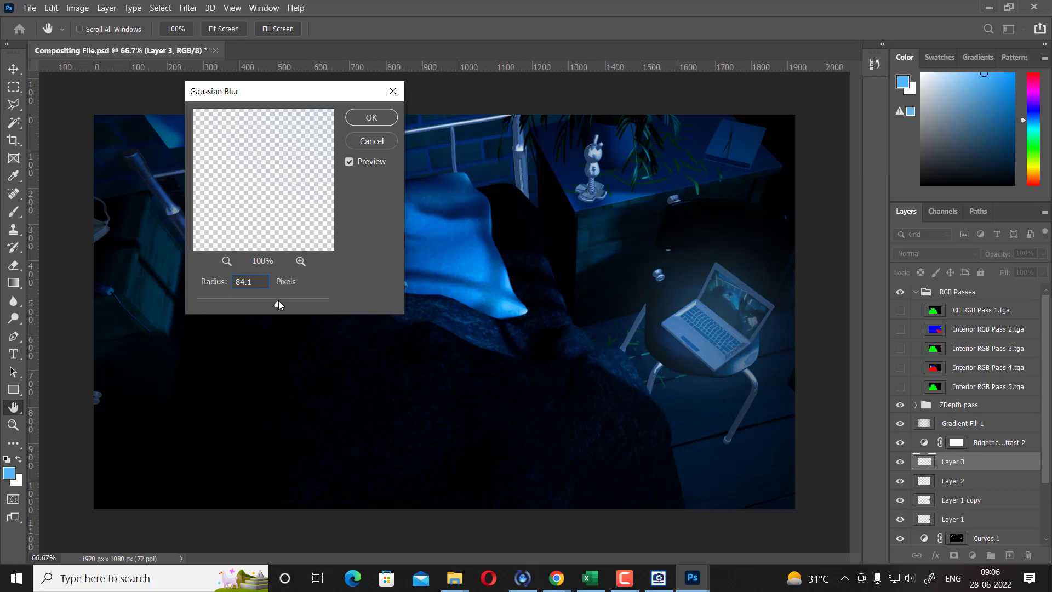
{"action": "left_click", "coordinate": [371, 117]}
Step: Set Layer 3's Fill to 63% and compare the scene with and without the glow
{"action": "key", "text": "p"}
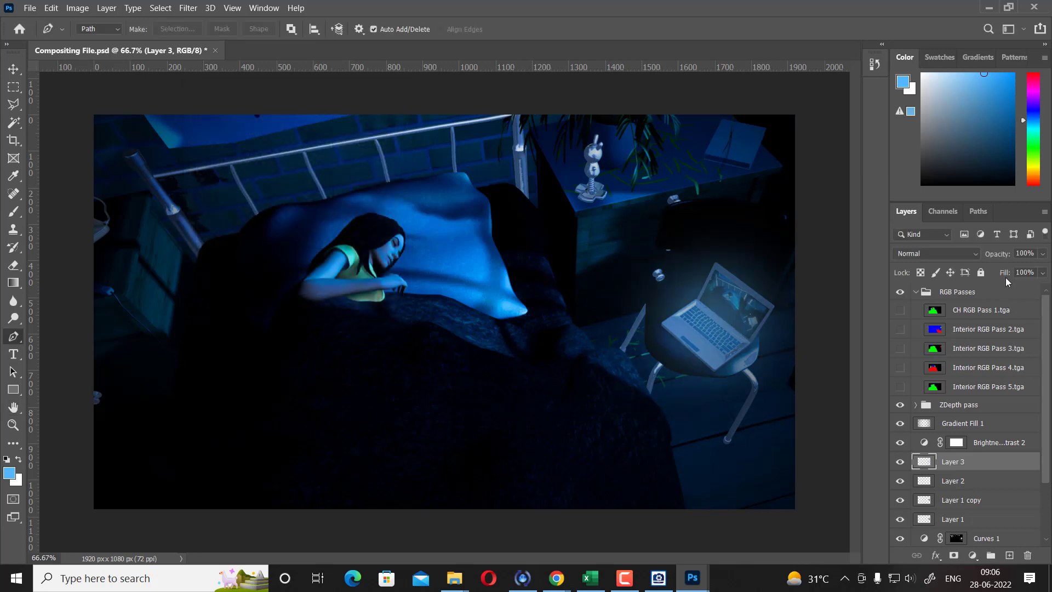
{"action": "left_click_drag", "start_coordinate": [1004, 273], "coordinate": [975, 273]}
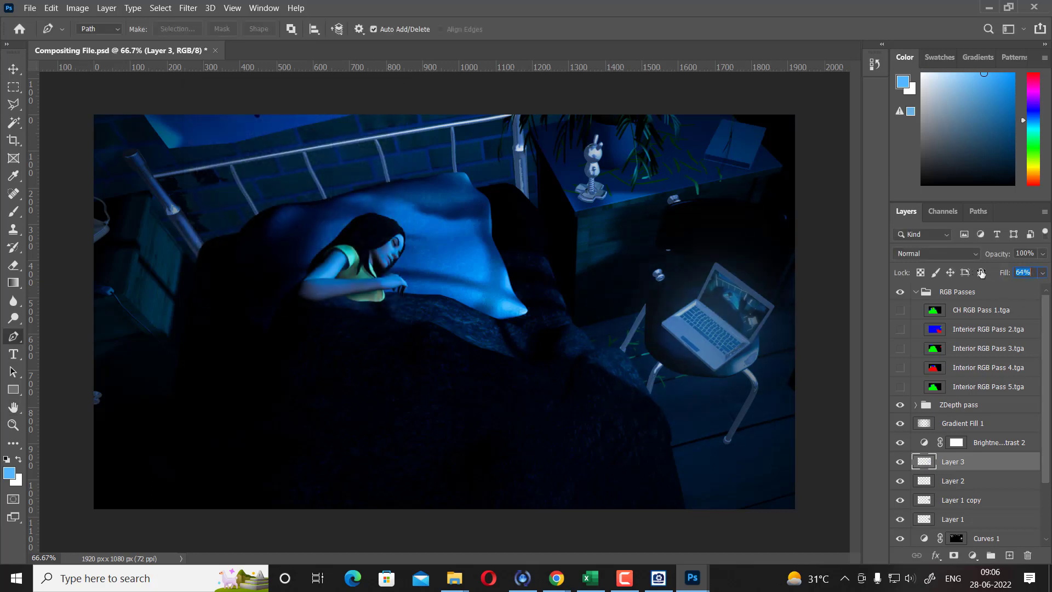
{"action": "left_click_drag", "start_coordinate": [980, 272], "coordinate": [977, 273]}
{"action": "left_click", "coordinate": [899, 463]}
{"action": "left_click", "coordinate": [899, 463]}
{"action": "key", "text": "ctrl+minus"}
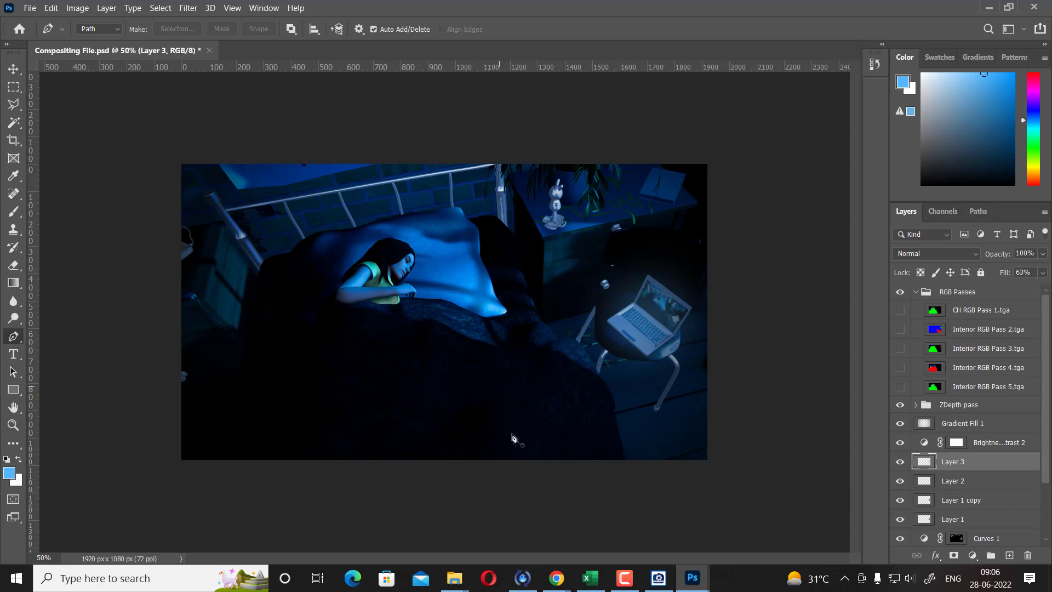
{"action": "mouse_move", "coordinate": [453, 577]}
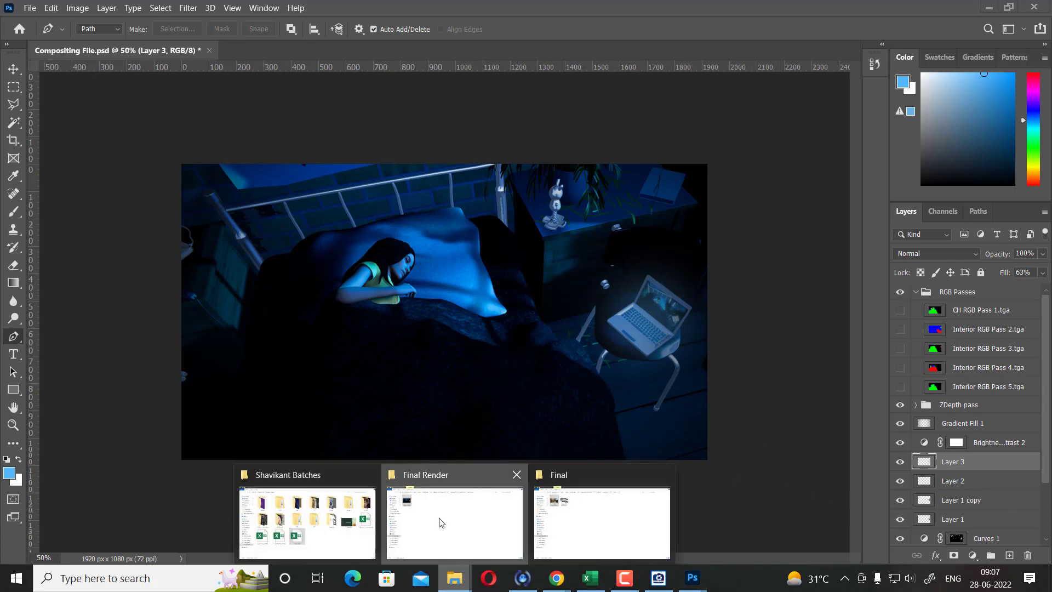
Step: Open the render JPG from the Final Render folder in ACDSee
{"action": "left_click", "coordinate": [455, 521]}
{"action": "right_click", "coordinate": [175, 116]}
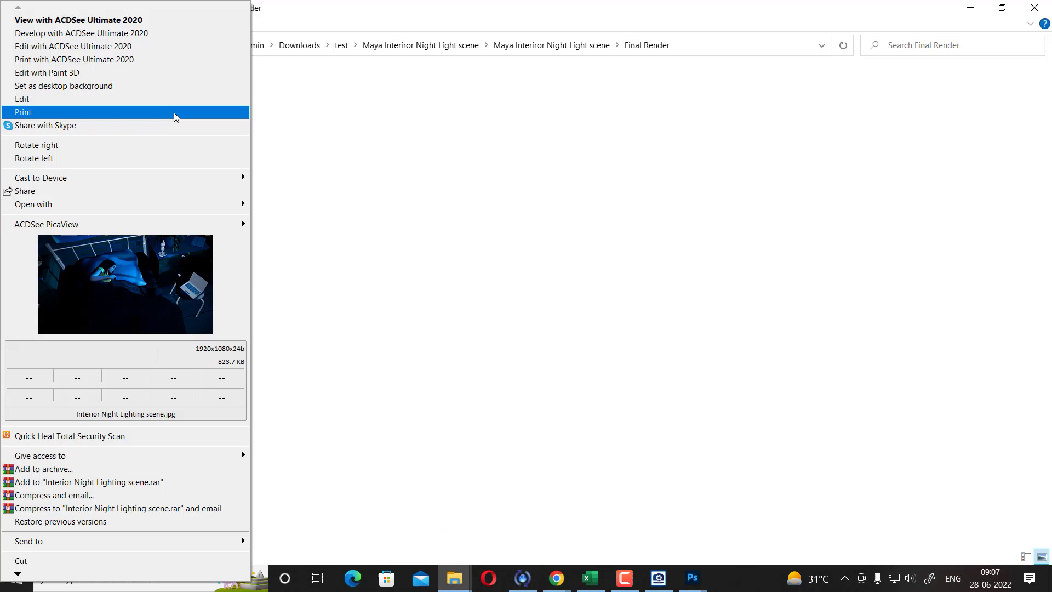
{"action": "left_click", "coordinate": [134, 261]}
Step: Resize the ACDSee viewer and place it beside the Photoshop composite for comparison
{"action": "left_click", "coordinate": [1002, 7]}
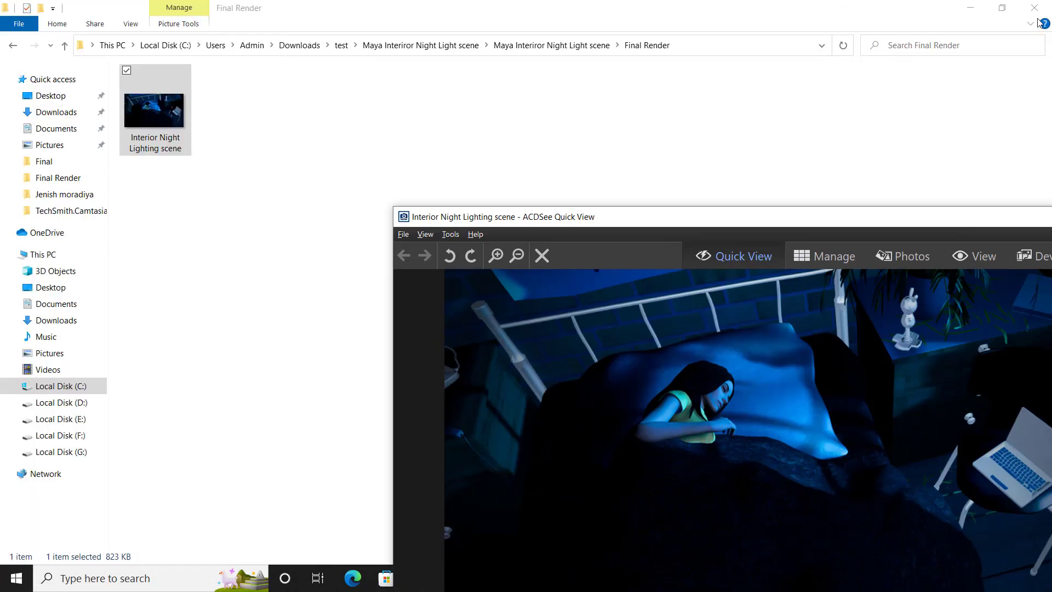
{"action": "left_click", "coordinate": [975, 7]}
{"action": "left_click_drag", "start_coordinate": [418, 218], "coordinate": [551, 143]}
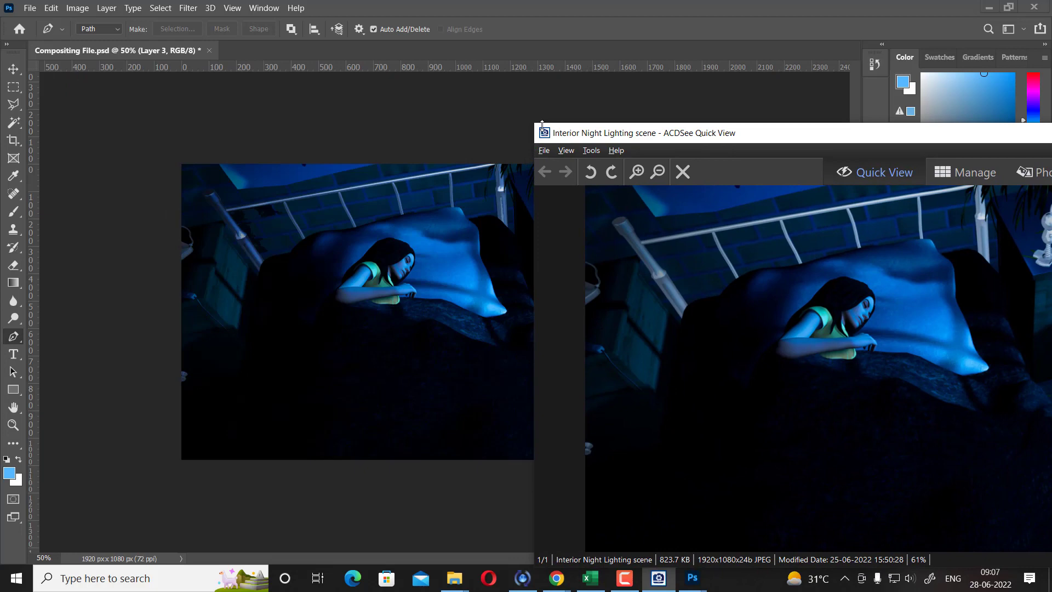
{"action": "mouse_move", "coordinate": [536, 120]}
{"action": "left_mouse_down"}
{"action": "mouse_move", "coordinate": [745, 141]}
{"action": "mouse_move", "coordinate": [91, 198]}
{"action": "mouse_move", "coordinate": [0, 258]}
{"action": "left_mouse_up"}
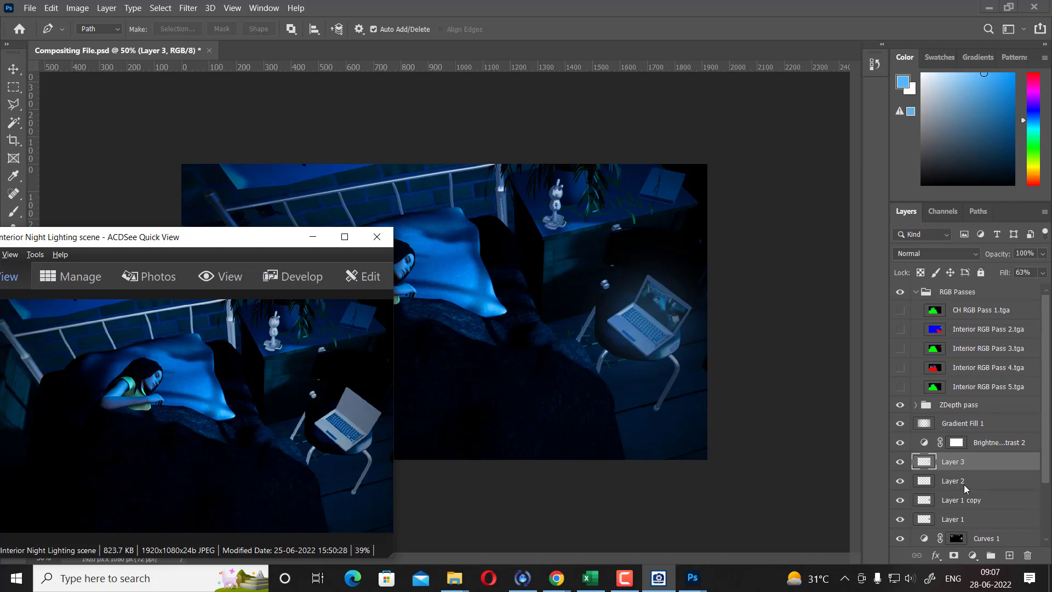
{"action": "left_click", "coordinate": [899, 482]}
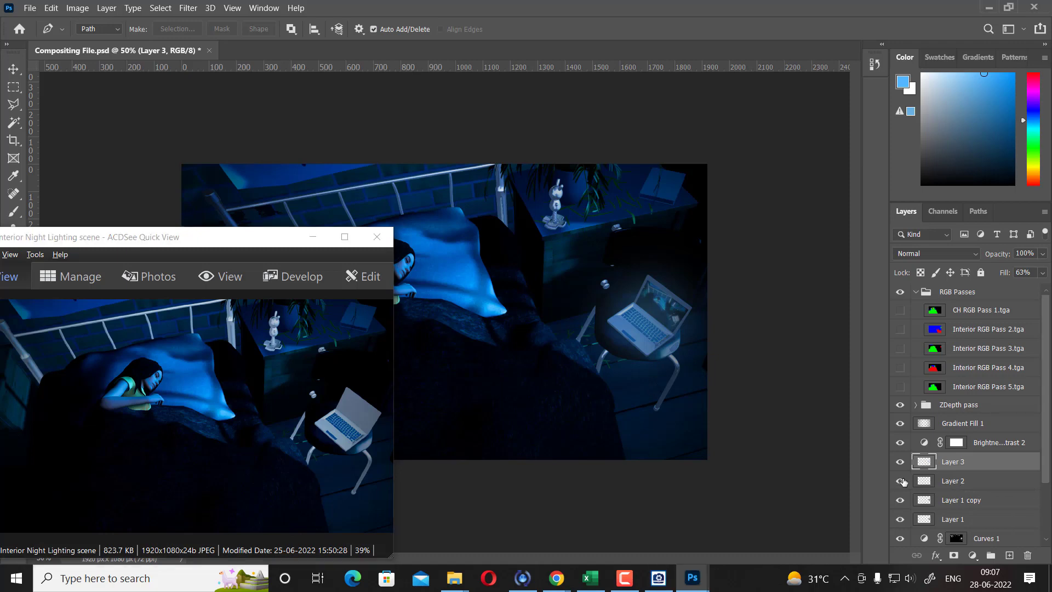
{"action": "left_click", "coordinate": [899, 462]}
Step: Show Layer 1 copy and toggle Layer 2 to check its contribution to the scene
{"action": "left_click", "coordinate": [899, 499]}
{"action": "left_click", "coordinate": [958, 500]}
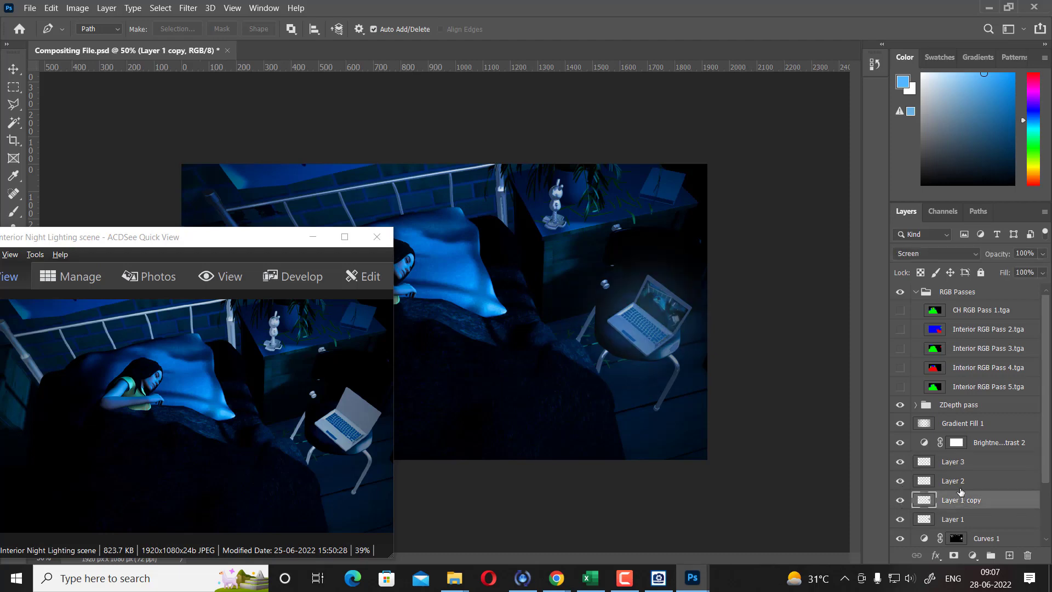
{"action": "left_click", "coordinate": [969, 482]}
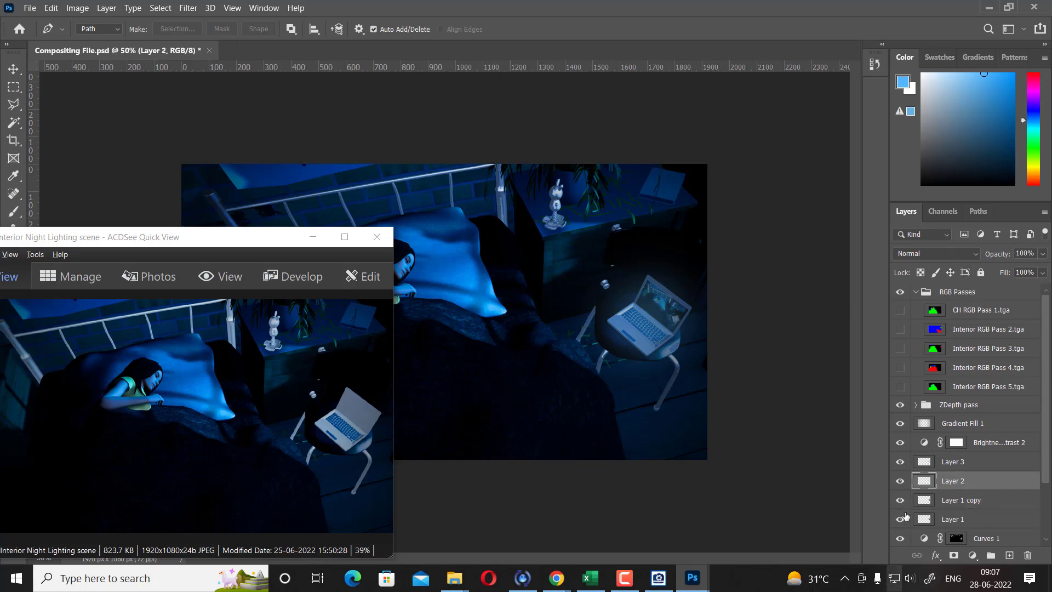
{"action": "left_click", "coordinate": [899, 480]}
{"action": "left_click", "coordinate": [900, 481]}
{"action": "left_click", "coordinate": [900, 481], "text": "alt"}
Step: Cycle Layer 1 copy's blend modes, settling on Linear Dodge (Add)
{"action": "left_click", "coordinate": [953, 499]}
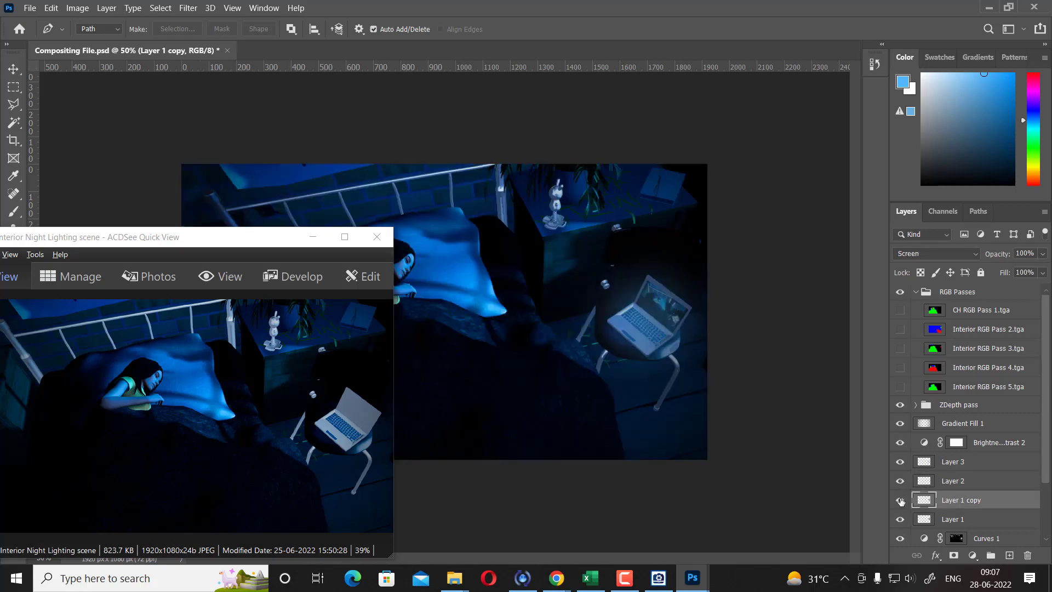
{"action": "left_click", "coordinate": [949, 254]}
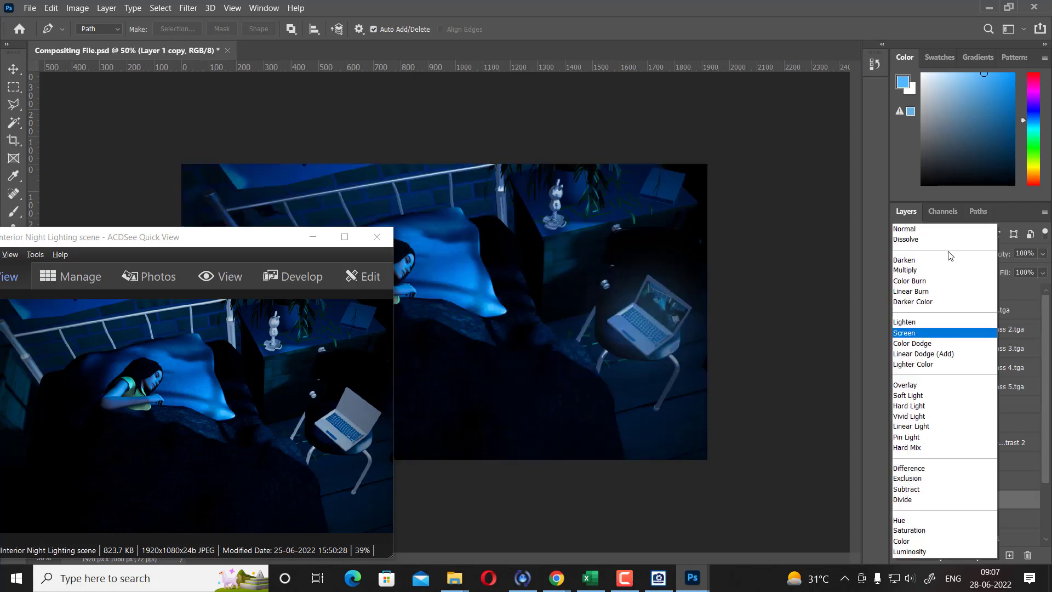
{"action": "left_click", "coordinate": [942, 230]}
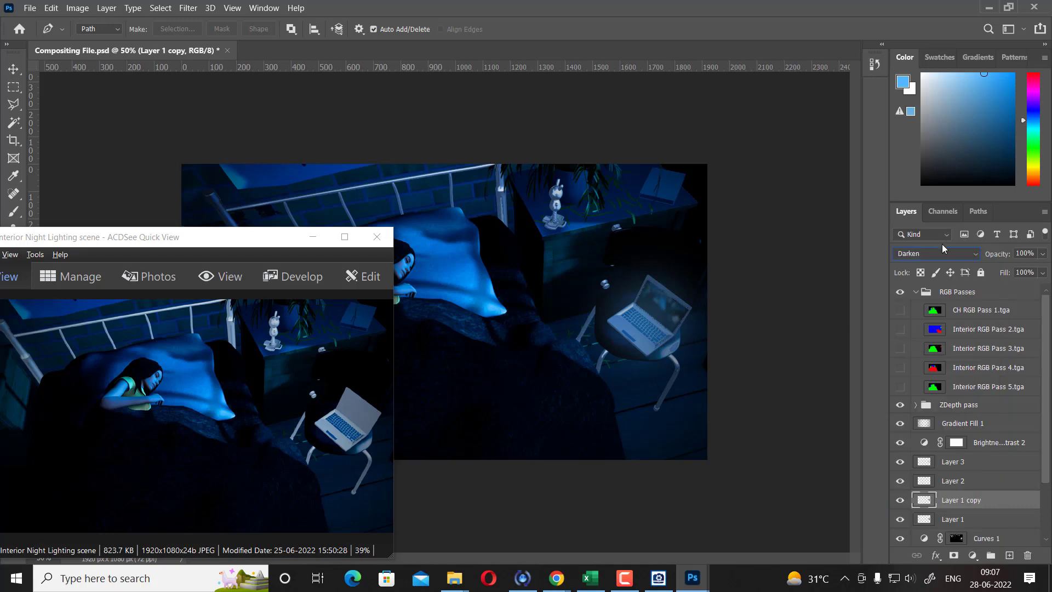
{"action": "scroll", "coordinate": [944, 249], "scroll_direction": "down", "scroll_amount": 2}
{"action": "scroll", "coordinate": [944, 250], "scroll_direction": "down", "scroll_amount": 2}
{"action": "scroll", "coordinate": [944, 252], "scroll_direction": "down", "scroll_amount": 2}
{"action": "scroll", "coordinate": [945, 253], "scroll_direction": "down", "scroll_amount": 2}
{"action": "scroll", "coordinate": [945, 253], "scroll_direction": "down", "scroll_amount": 2}
{"action": "scroll", "coordinate": [946, 254], "scroll_direction": "down", "scroll_amount": 2}
{"action": "scroll", "coordinate": [947, 256], "scroll_direction": "down", "scroll_amount": 2}
{"action": "scroll", "coordinate": [949, 257], "scroll_direction": "down", "scroll_amount": 3}
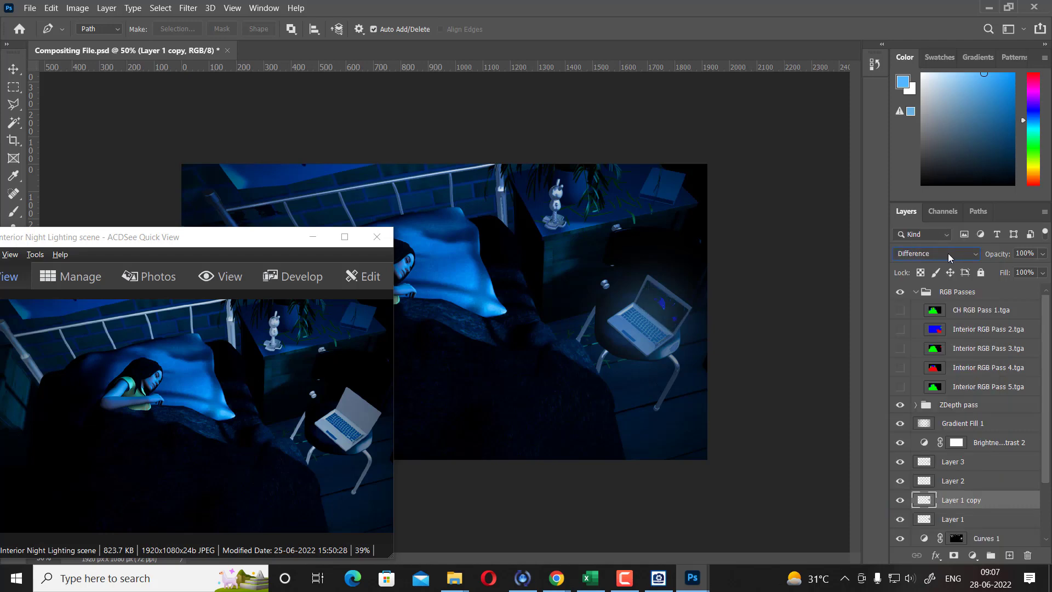
{"action": "scroll", "coordinate": [949, 257], "scroll_direction": "down", "scroll_amount": 2}
{"action": "scroll", "coordinate": [949, 257], "scroll_direction": "down", "scroll_amount": 1}
{"action": "scroll", "coordinate": [949, 258], "scroll_direction": "down", "scroll_amount": 1}
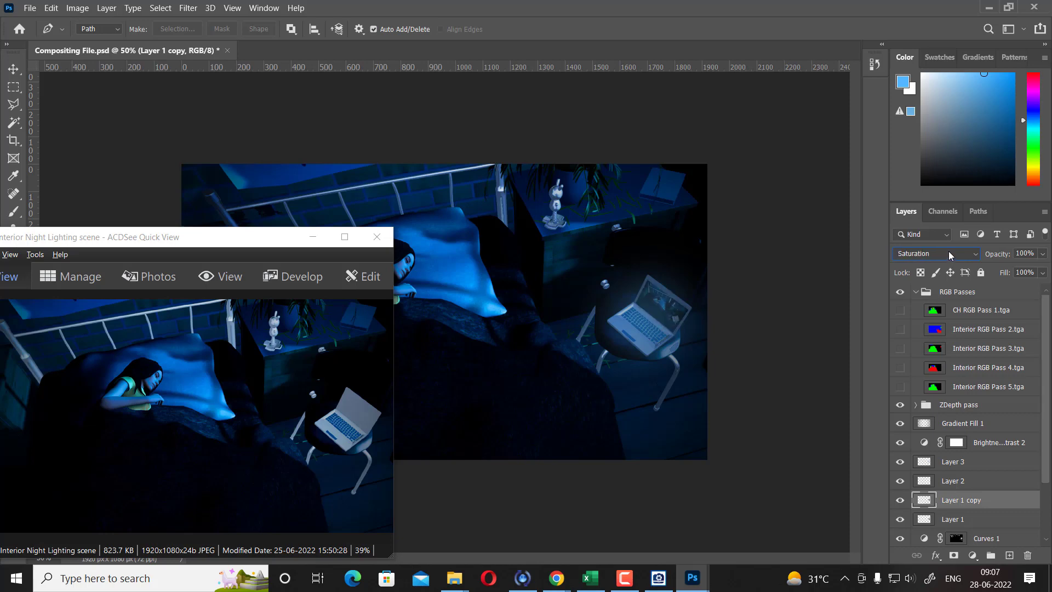
{"action": "scroll", "coordinate": [949, 256], "scroll_direction": "up", "scroll_amount": 2}
{"action": "scroll", "coordinate": [950, 255], "scroll_direction": "up", "scroll_amount": 1}
{"action": "scroll", "coordinate": [949, 255], "scroll_direction": "up", "scroll_amount": 1}
{"action": "scroll", "coordinate": [949, 255], "scroll_direction": "up", "scroll_amount": 2}
{"action": "scroll", "coordinate": [949, 256], "scroll_direction": "up", "scroll_amount": 2}
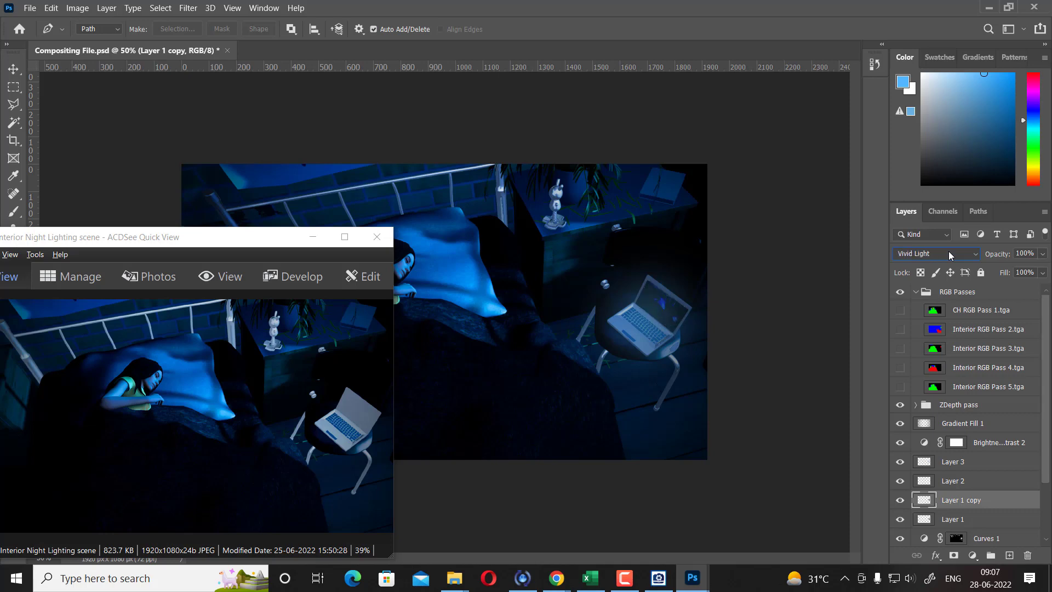
{"action": "scroll", "coordinate": [949, 255], "scroll_direction": "up", "scroll_amount": 2}
{"action": "scroll", "coordinate": [949, 255], "scroll_direction": "up", "scroll_amount": 2}
{"action": "scroll", "coordinate": [950, 255], "scroll_direction": "up", "scroll_amount": 3}
{"action": "scroll", "coordinate": [950, 255], "scroll_direction": "down", "scroll_amount": 1}
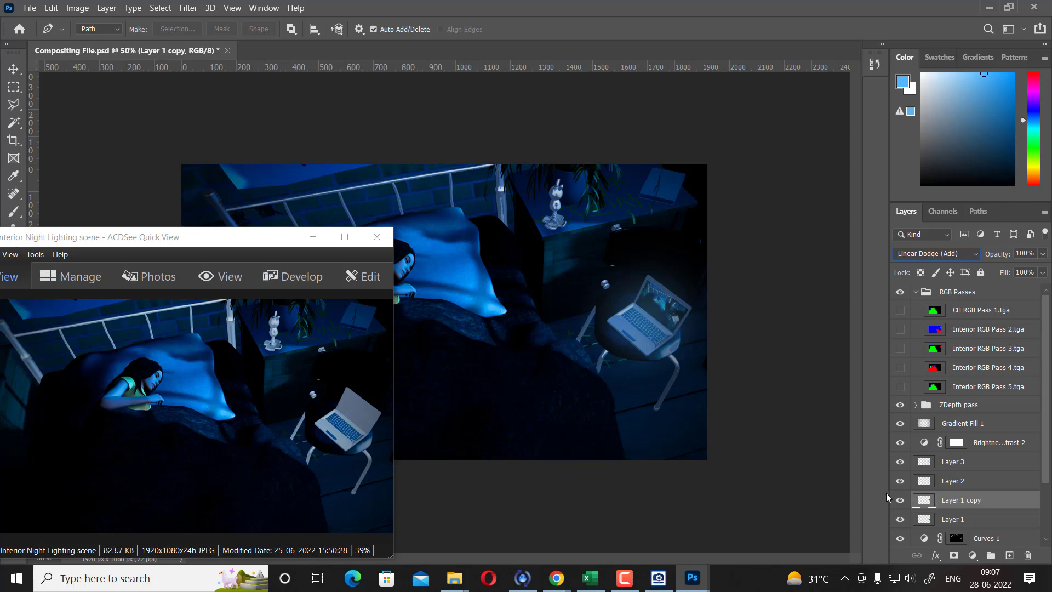
Step: Set the Layer 3 glow to Screen blending and minimize the reference render window
{"action": "left_click", "coordinate": [910, 486]}
{"action": "left_click", "coordinate": [901, 462]}
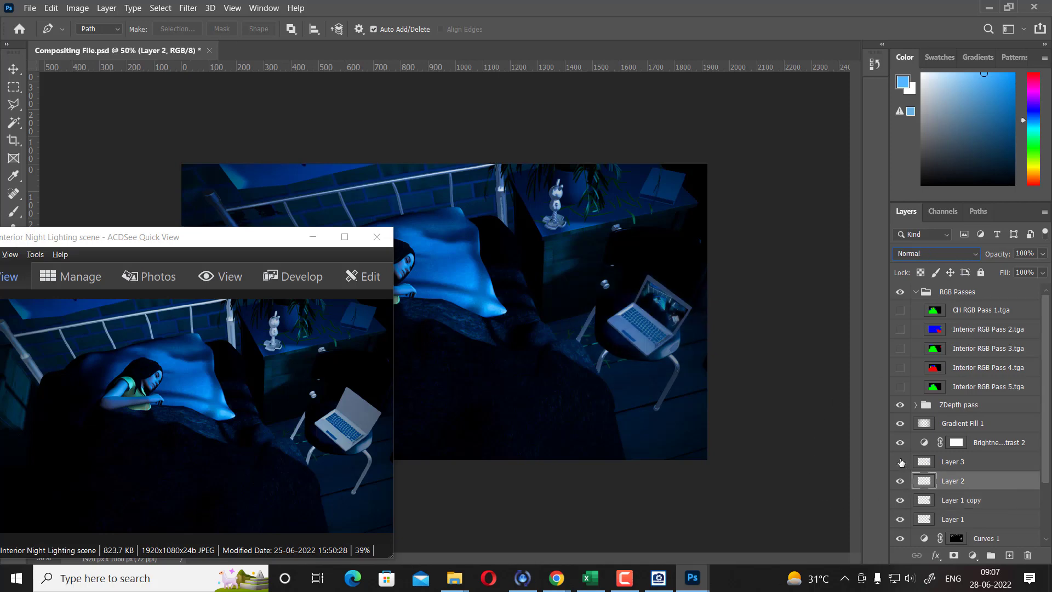
{"action": "left_click", "coordinate": [963, 466]}
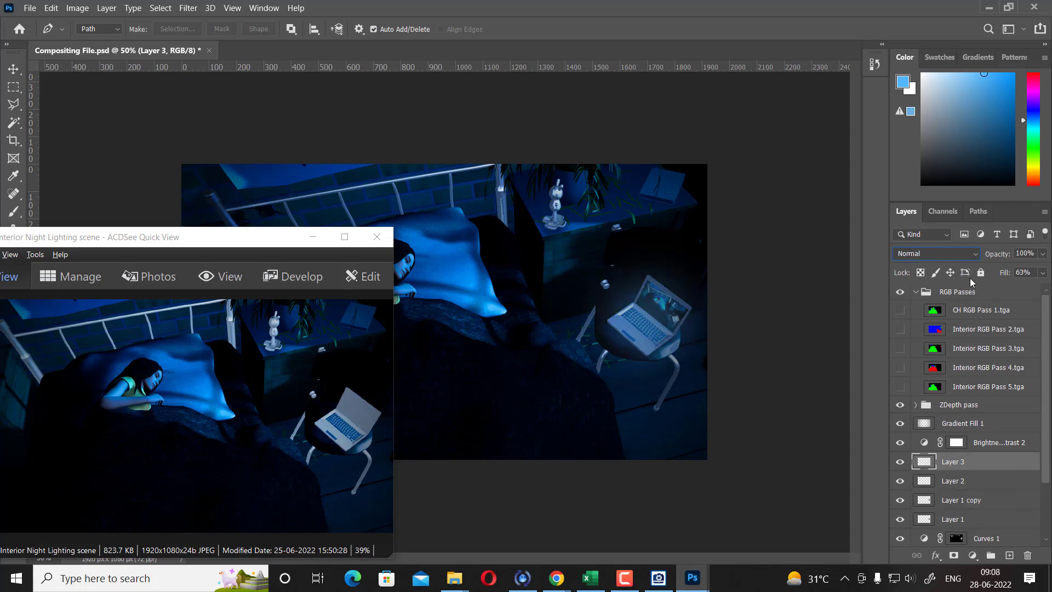
{"action": "left_click", "coordinate": [953, 255]}
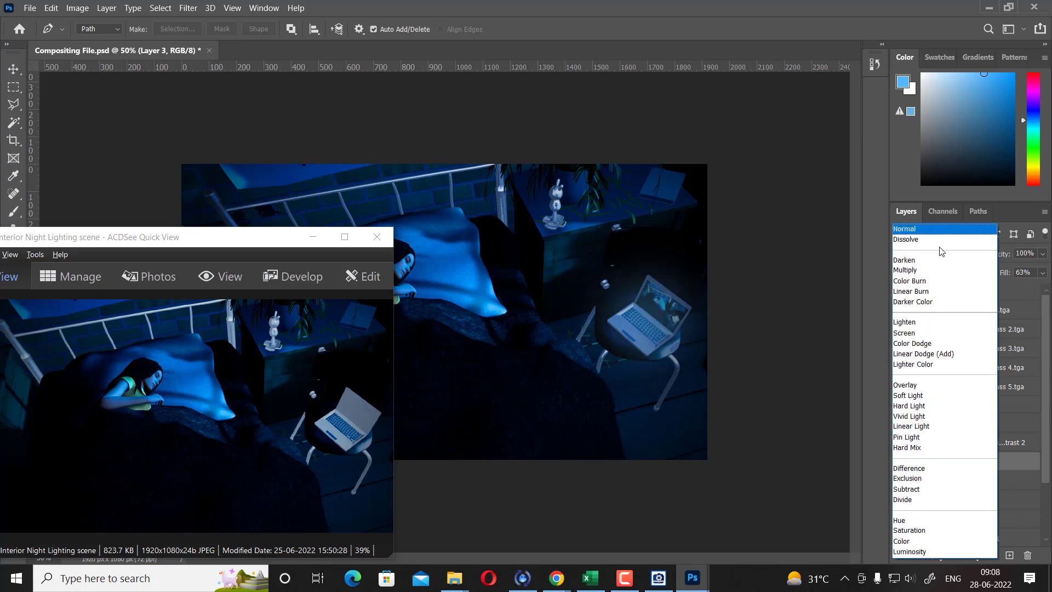
{"action": "left_click", "coordinate": [904, 332]}
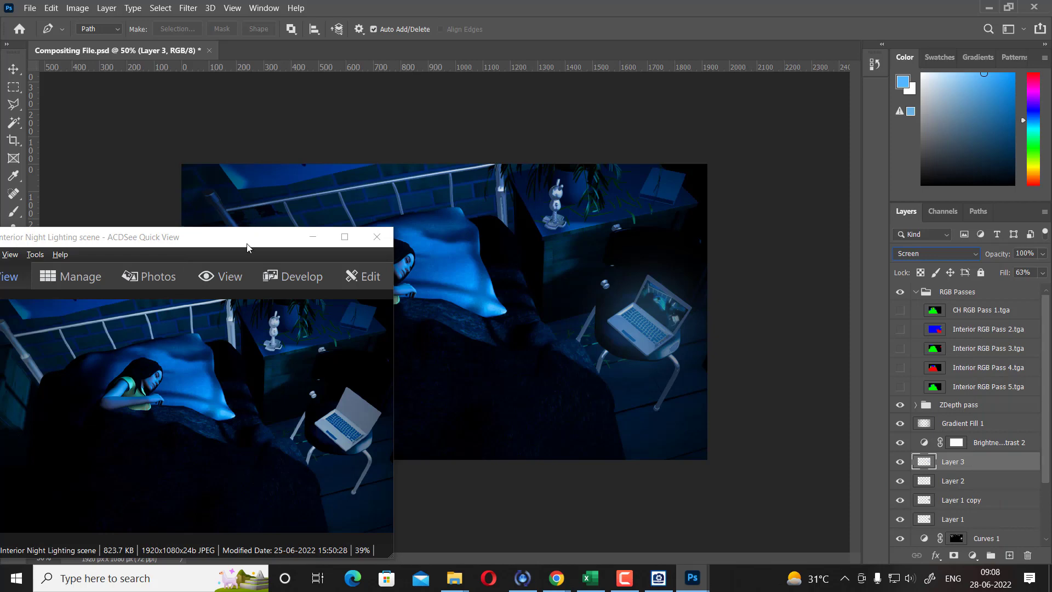
{"action": "left_click_drag", "start_coordinate": [248, 246], "coordinate": [352, 165]}
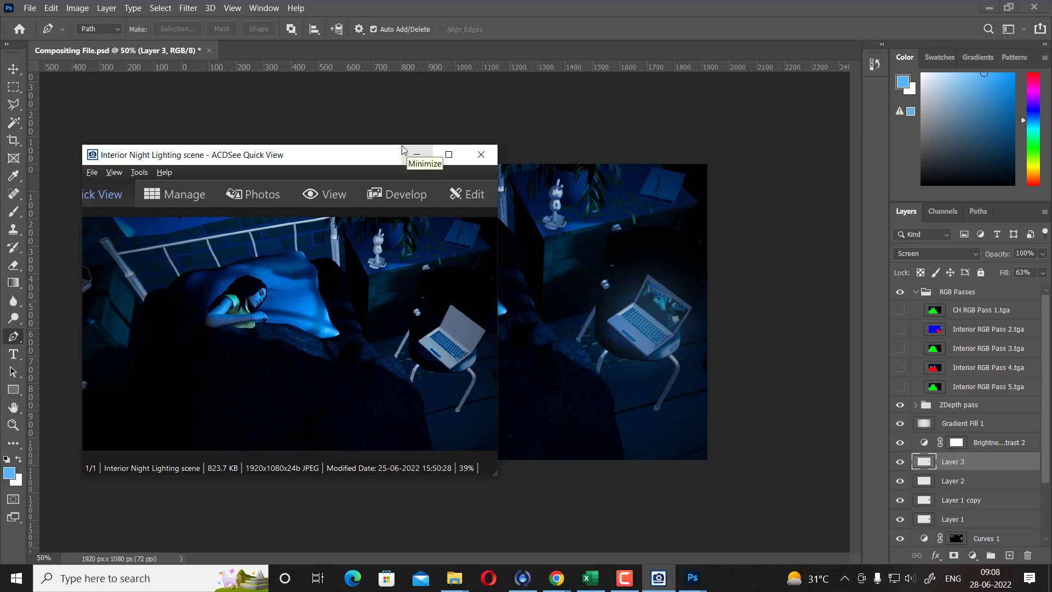
{"action": "left_click", "coordinate": [417, 154]}
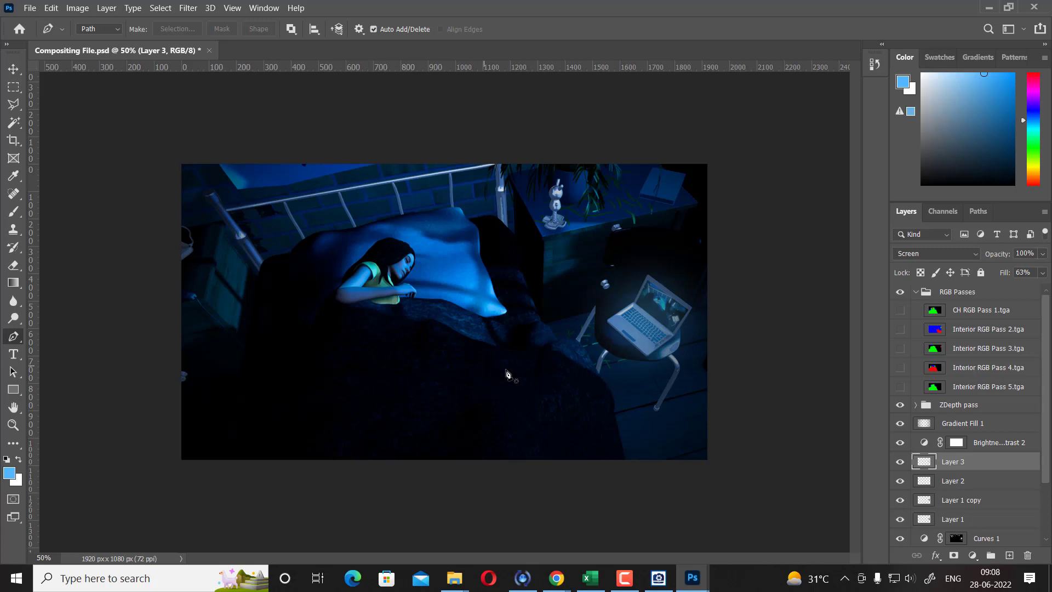
Step: Preview the CH RGB Pass 1 and Interior RGB Pass 2–4 mattes
{"action": "left_click", "coordinate": [900, 310]}
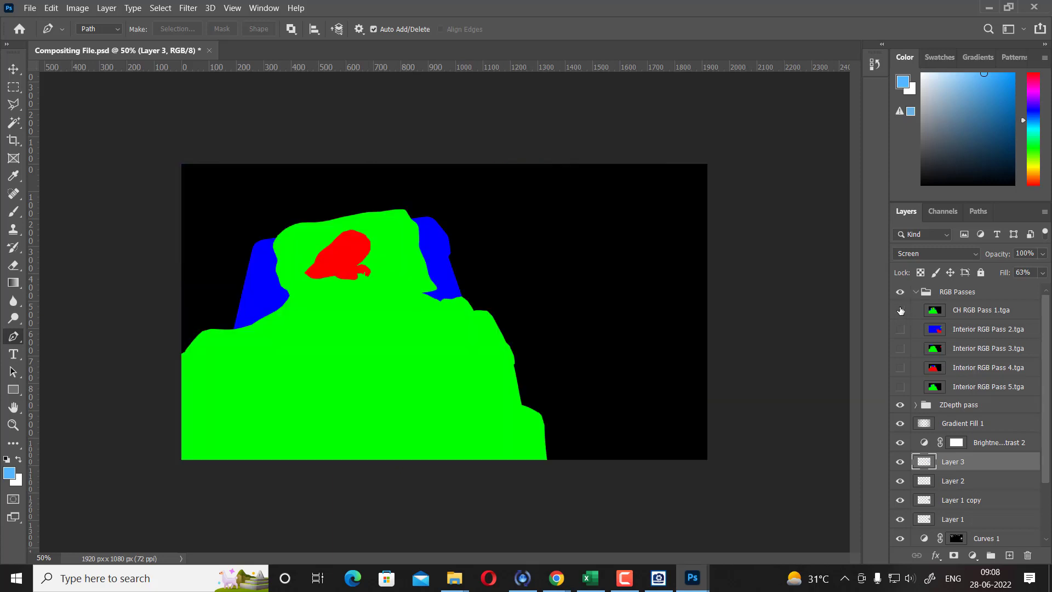
{"action": "left_click", "coordinate": [900, 310]}
{"action": "left_click", "coordinate": [899, 310]}
{"action": "left_click", "coordinate": [899, 330]}
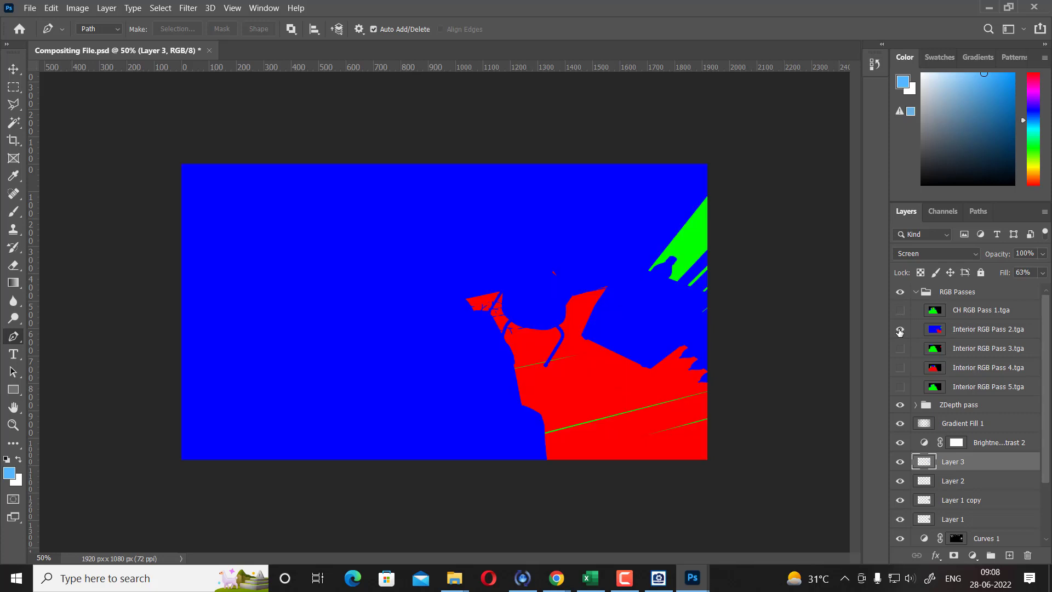
{"action": "left_click", "coordinate": [899, 329]}
{"action": "left_click", "coordinate": [900, 349]}
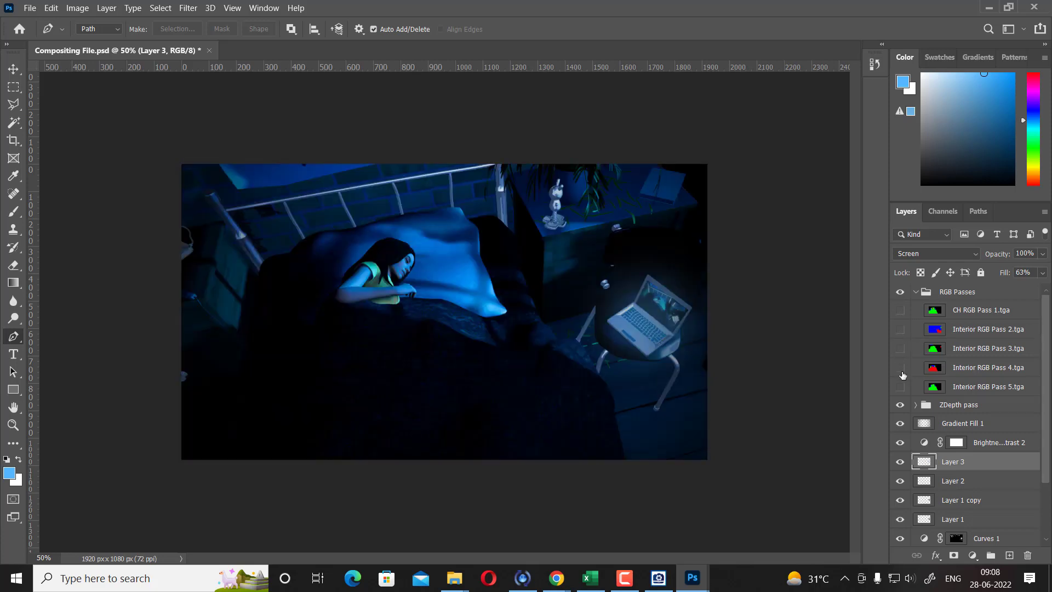
{"action": "left_click", "coordinate": [900, 367]}
{"action": "left_click", "coordinate": [899, 367]}
{"action": "left_click", "coordinate": [900, 367]}
Step: Magic Wand the red area of Interior RGB Pass 4, then hide that pass
{"action": "left_click", "coordinate": [978, 373]}
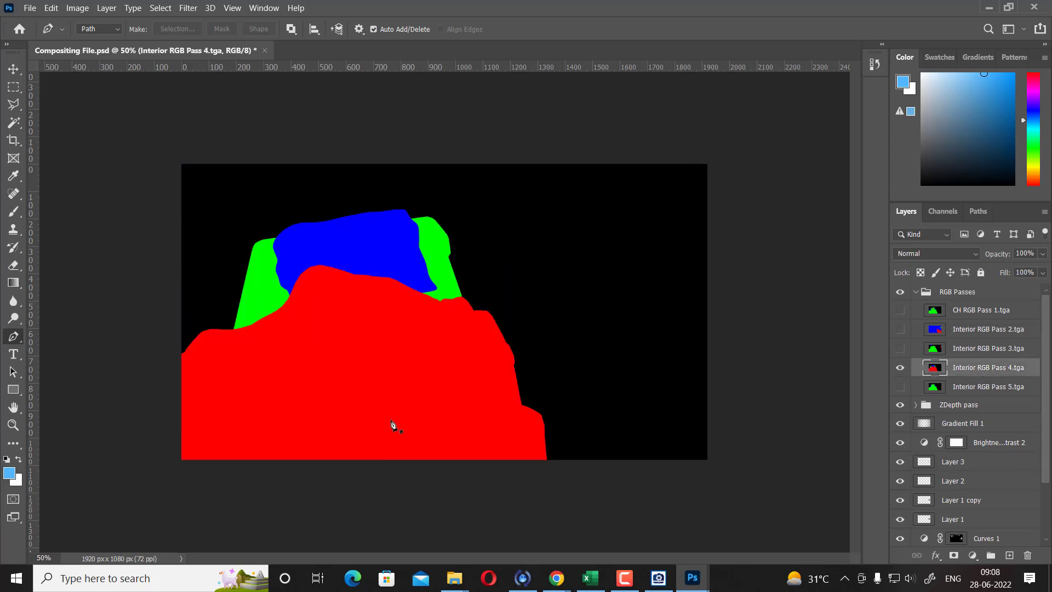
{"action": "left_click", "coordinate": [14, 126]}
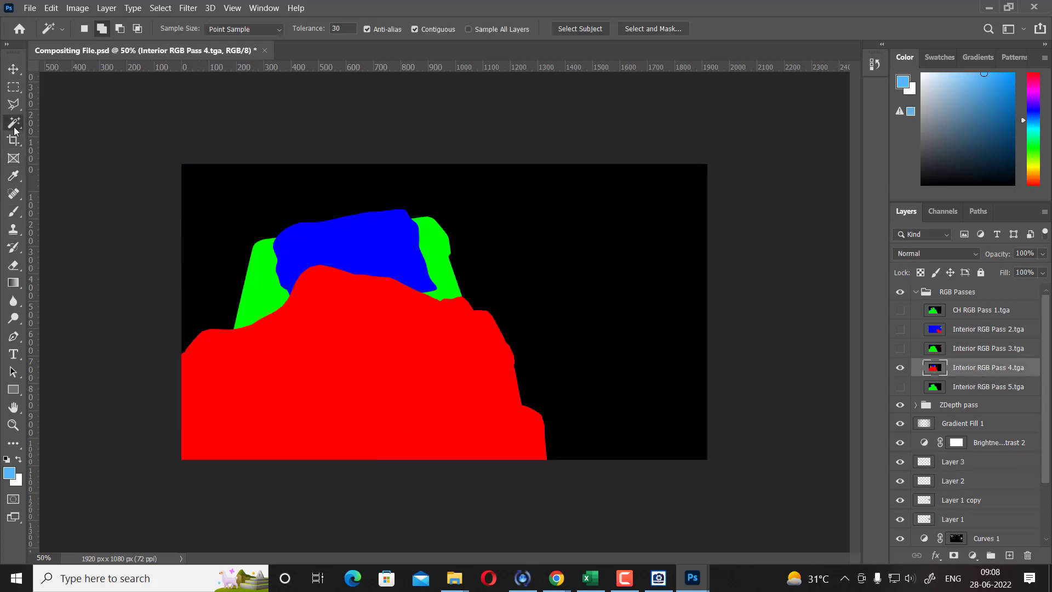
{"action": "left_click", "coordinate": [403, 389]}
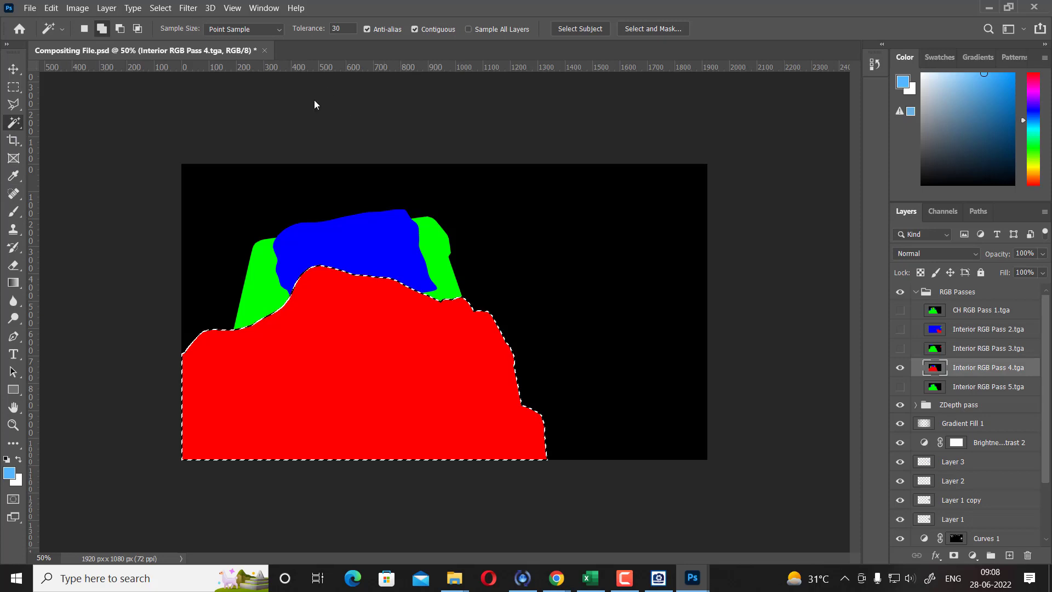
{"action": "left_click", "coordinate": [900, 367]}
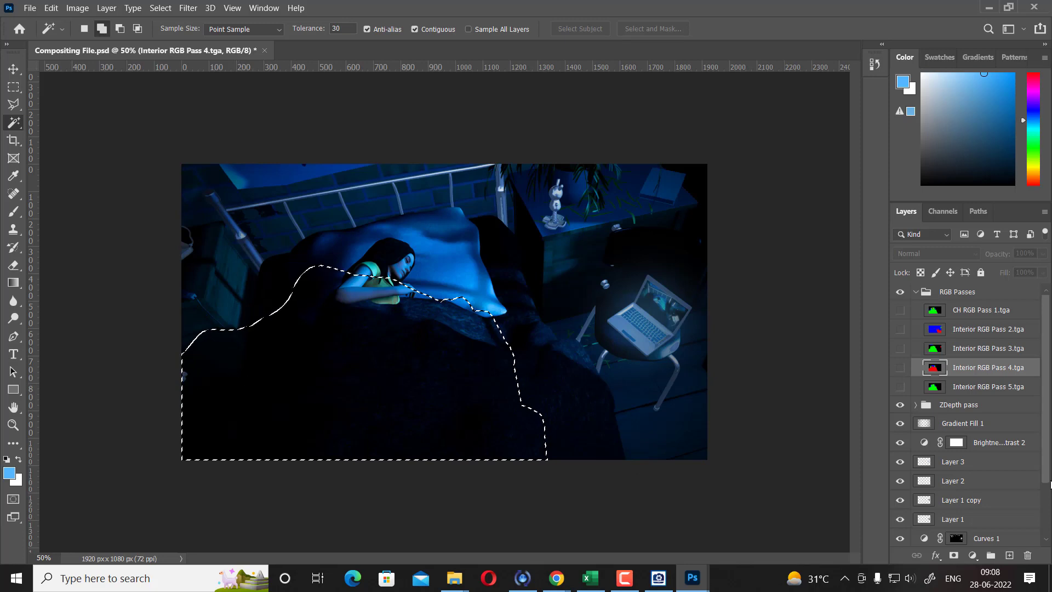
Step: Add a Color Balance layer at Cyan/Red -2, Magenta/Green -95, Yellow/Blue +22, and compare
{"action": "left_click", "coordinate": [972, 555]}
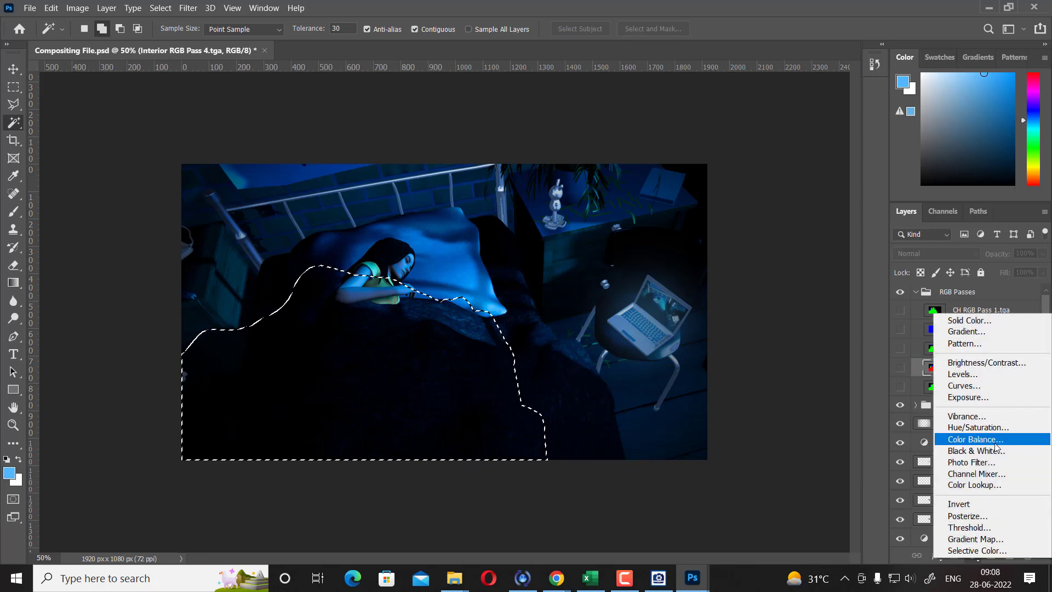
{"action": "left_click", "coordinate": [975, 439]}
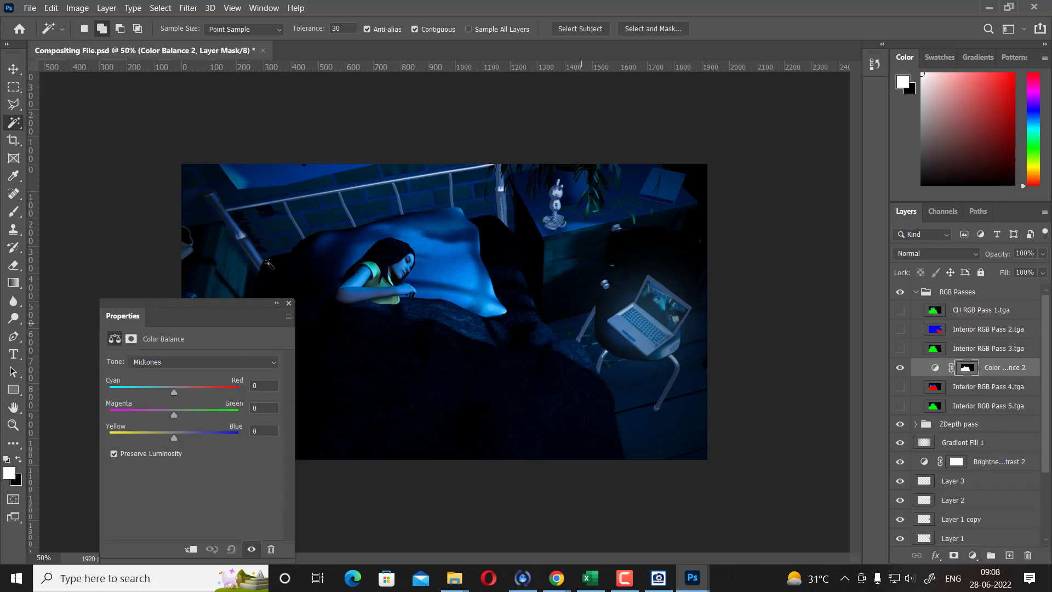
{"action": "left_click_drag", "start_coordinate": [167, 313], "coordinate": [658, 286]}
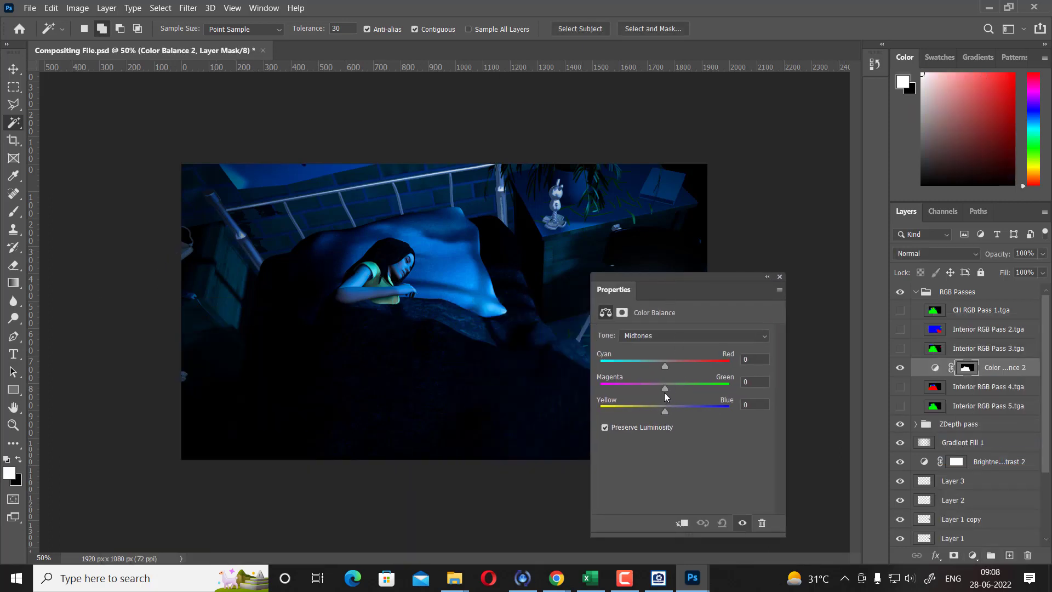
{"action": "mouse_move", "coordinate": [675, 389]}
{"action": "left_mouse_down"}
{"action": "mouse_move", "coordinate": [649, 390]}
{"action": "mouse_move", "coordinate": [706, 411]}
{"action": "left_mouse_up"}
{"action": "left_click_drag", "start_coordinate": [662, 389], "coordinate": [604, 390]}
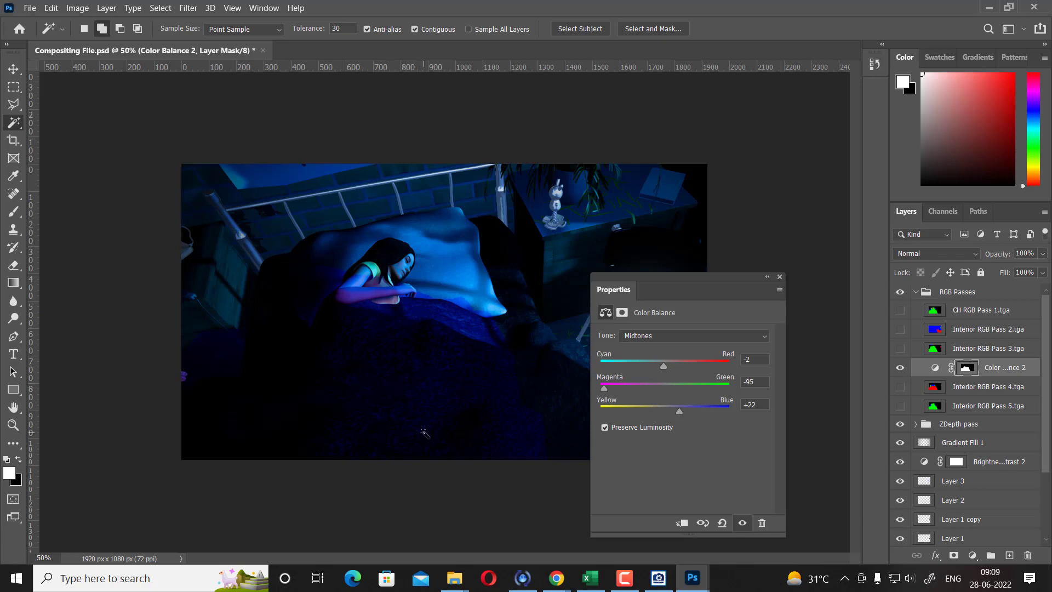
{"action": "left_click", "coordinate": [779, 277]}
{"action": "left_click", "coordinate": [899, 367]}
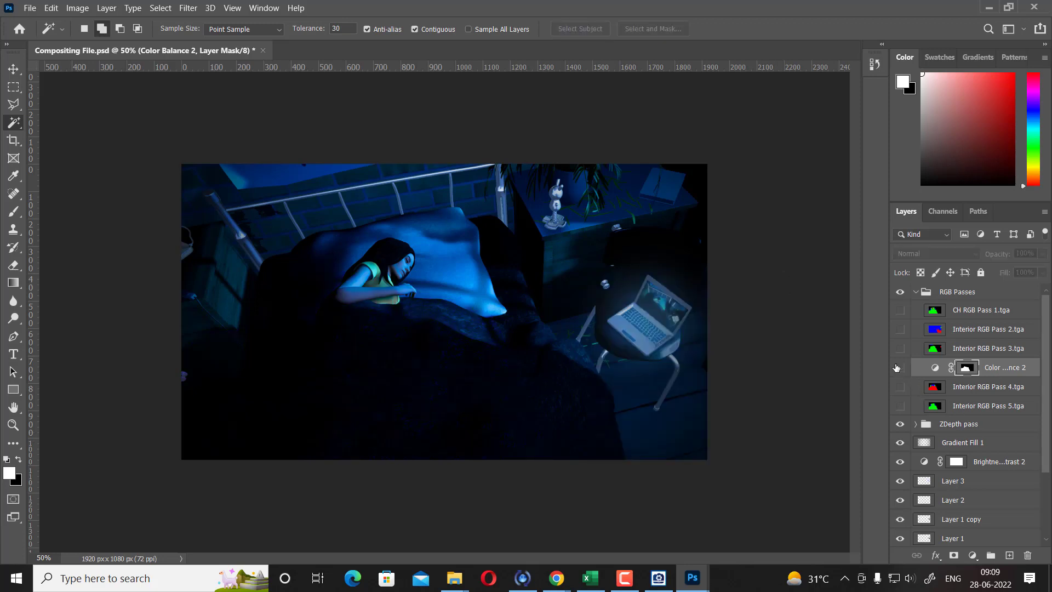
{"action": "left_click", "coordinate": [898, 367]}
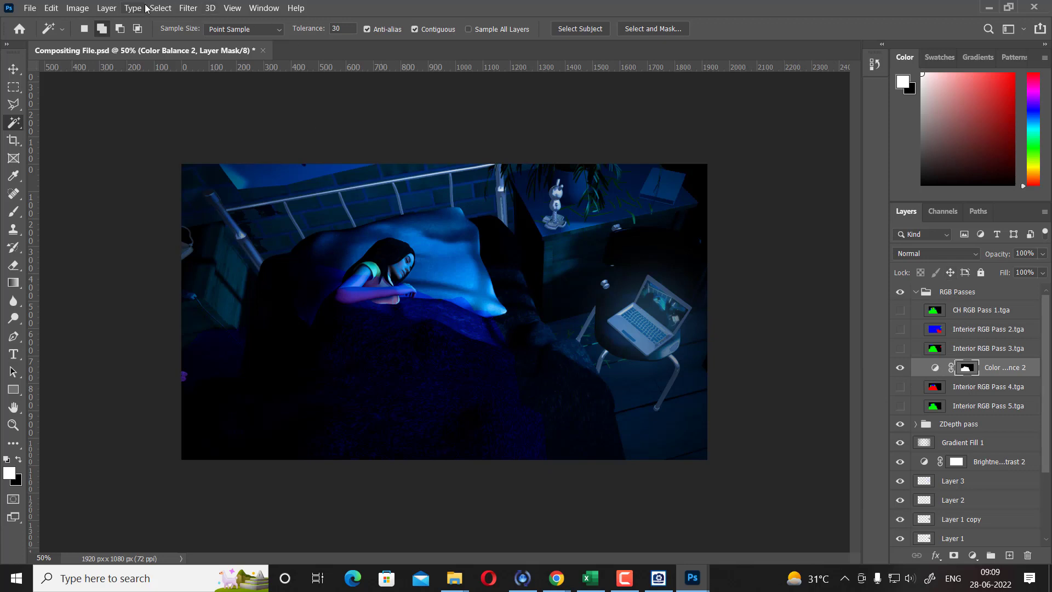
Step: Blur the Color Balance mask by 84.1 pixels and compare the softened tint
{"action": "left_click", "coordinate": [188, 8]}
{"action": "mouse_move", "coordinate": [195, 153]}
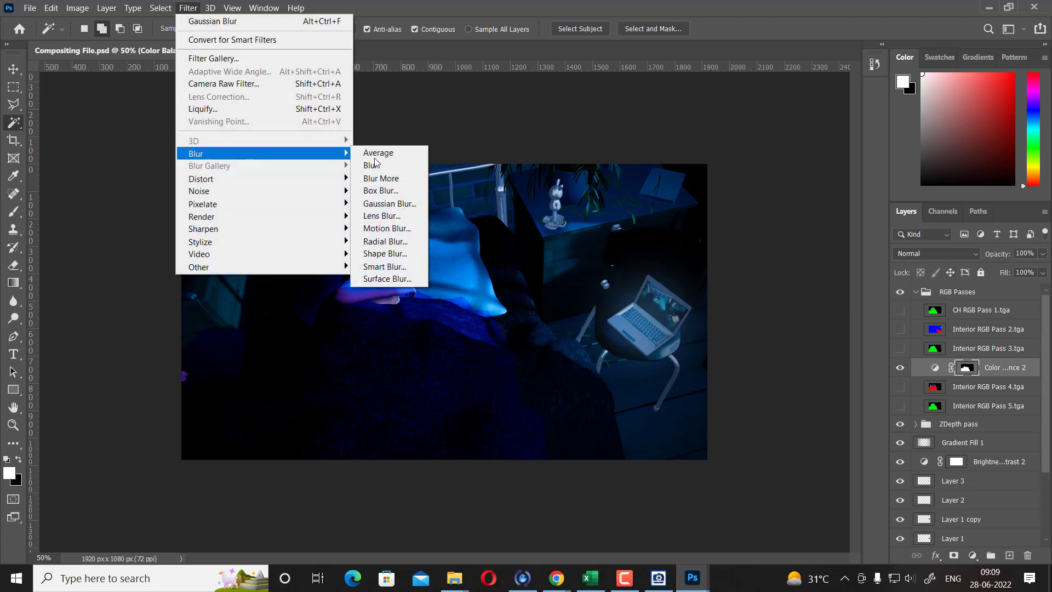
{"action": "left_click", "coordinate": [383, 208]}
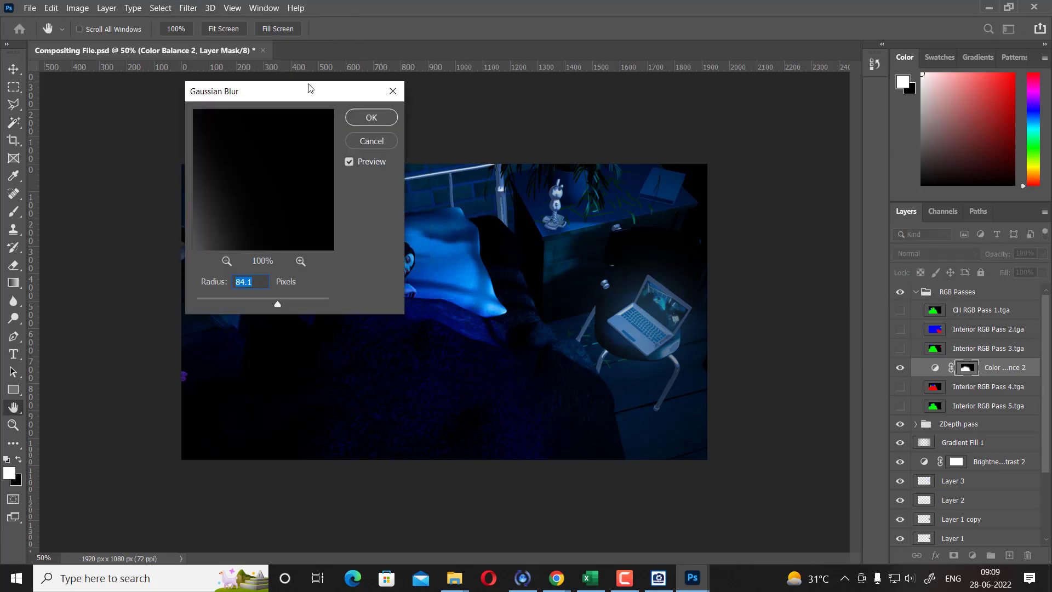
{"action": "left_click_drag", "start_coordinate": [307, 89], "coordinate": [745, 129]}
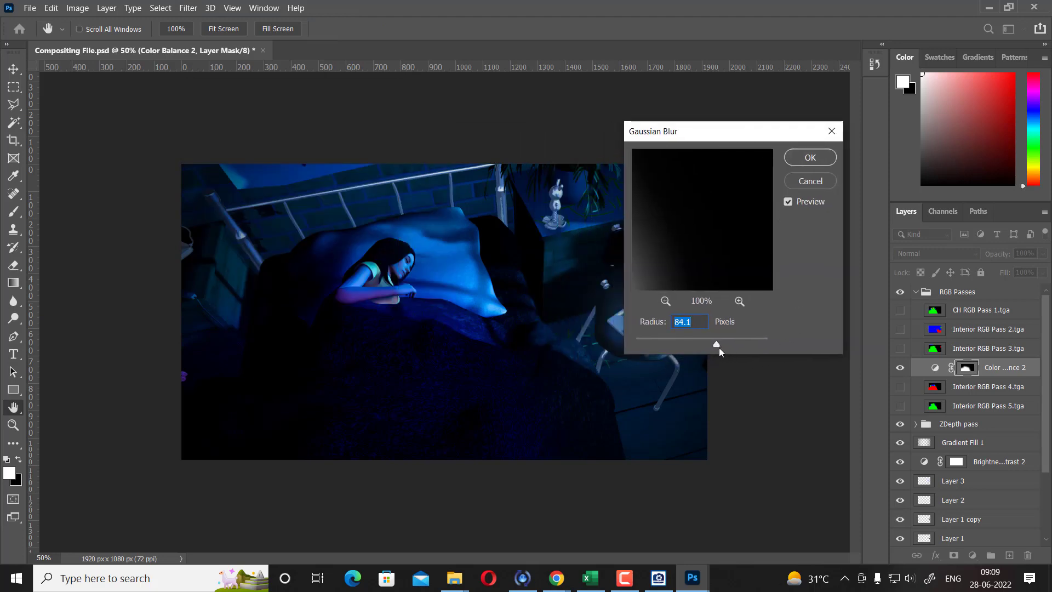
{"action": "left_click", "coordinate": [812, 156]}
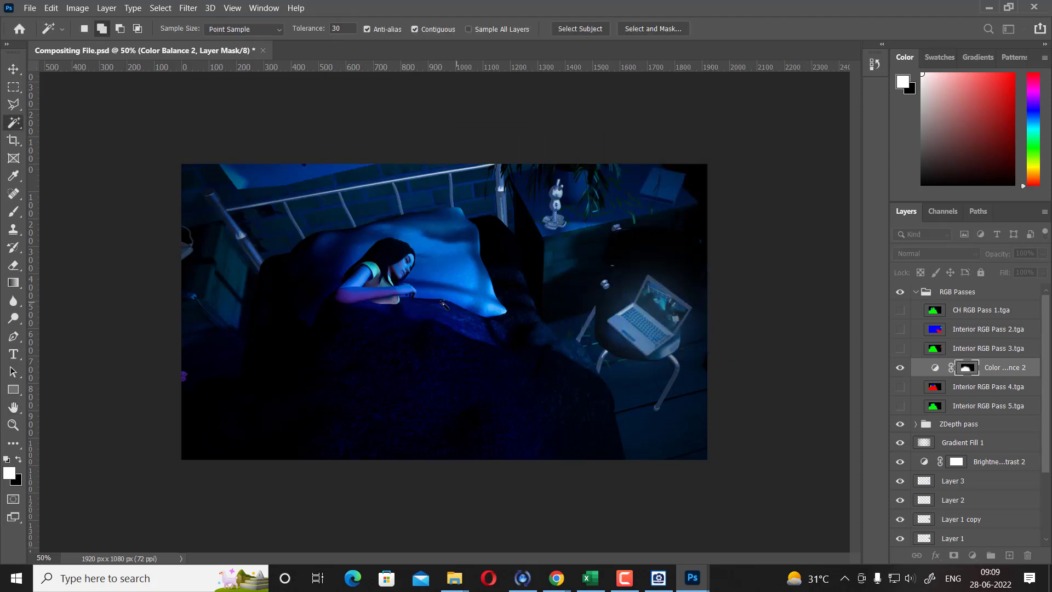
{"action": "left_click", "coordinate": [900, 367]}
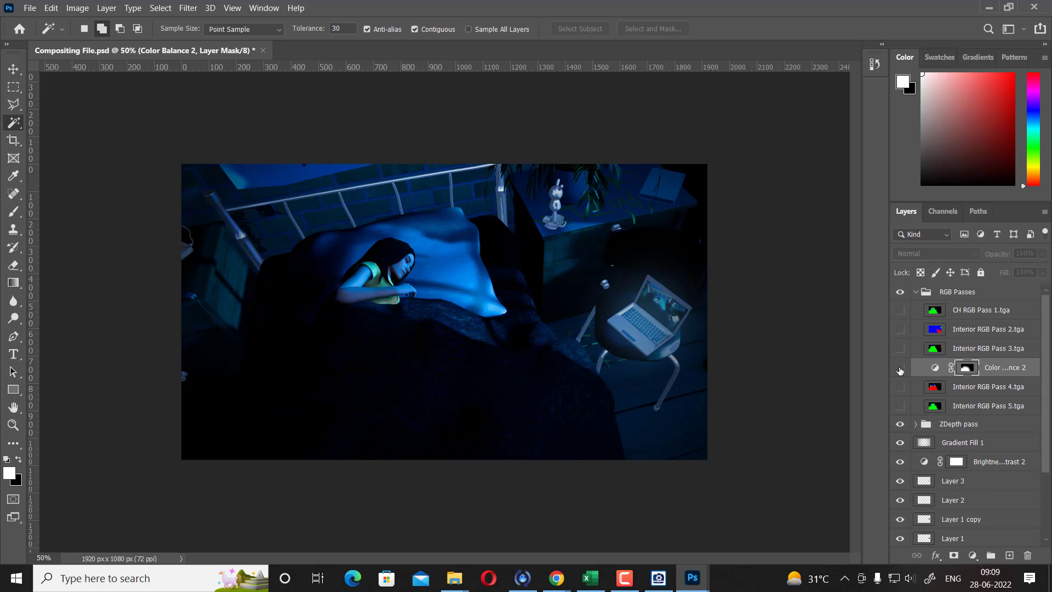
{"action": "left_click", "coordinate": [900, 369]}
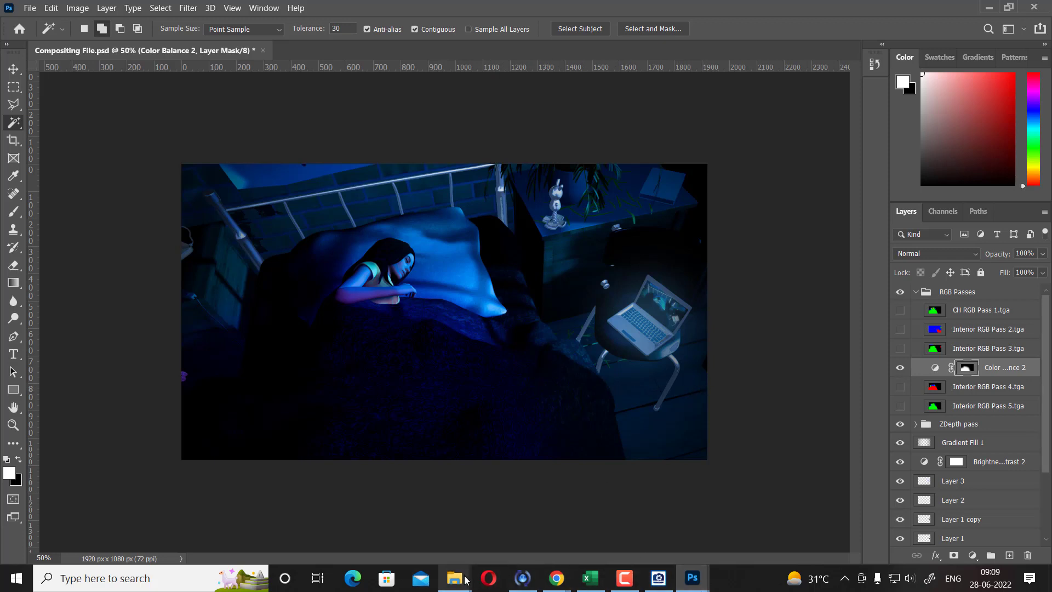
{"action": "mouse_move", "coordinate": [454, 577]}
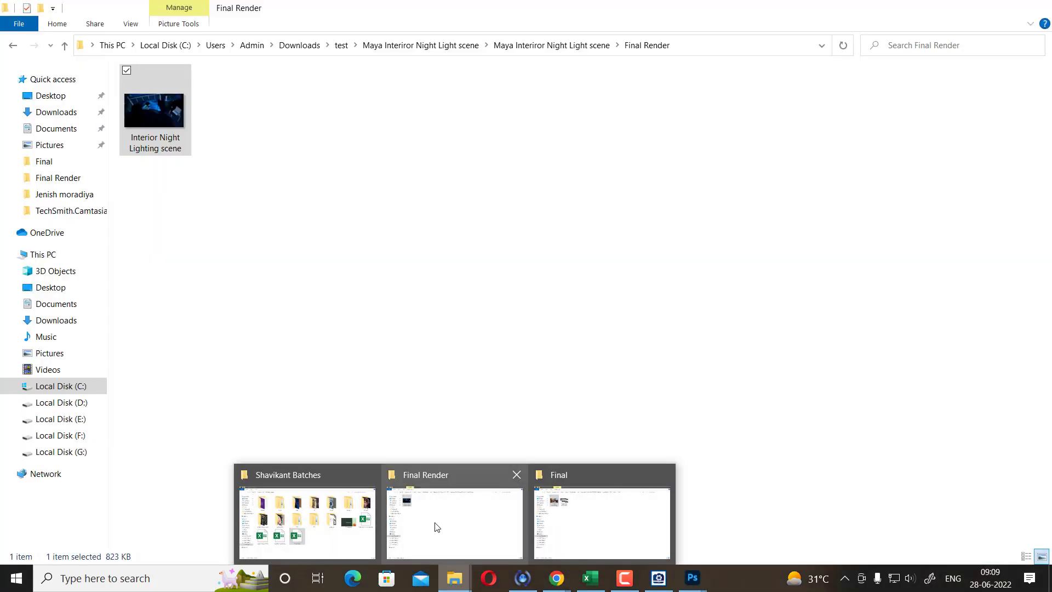
Step: Browse from the Refrence folder into the scene's Passes Render folder in File Explorer
{"action": "left_click", "coordinate": [436, 526]}
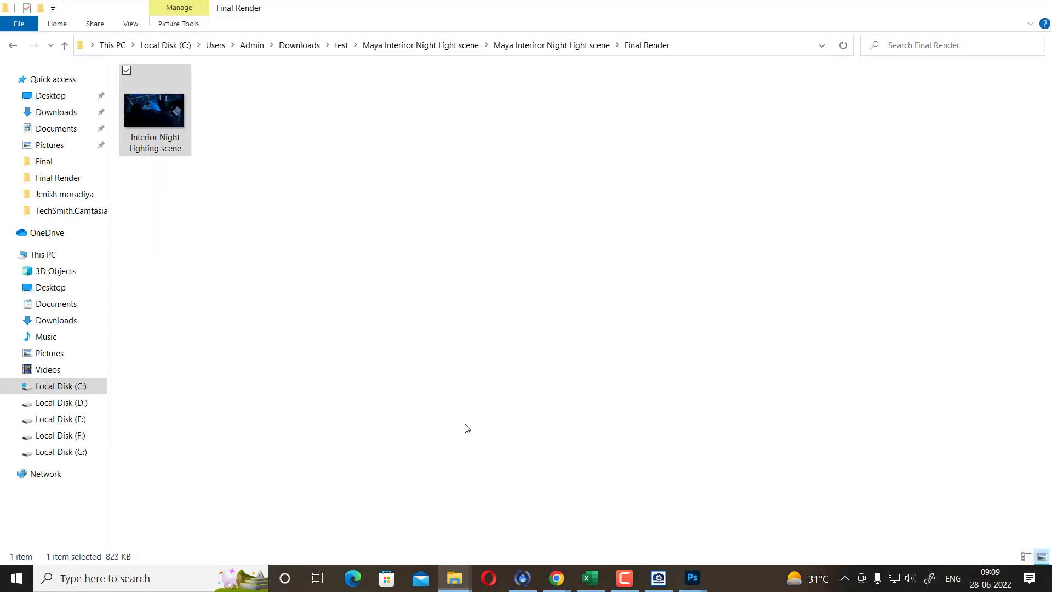
{"action": "left_click", "coordinate": [559, 46]}
{"action": "double_click", "coordinate": [459, 113]}
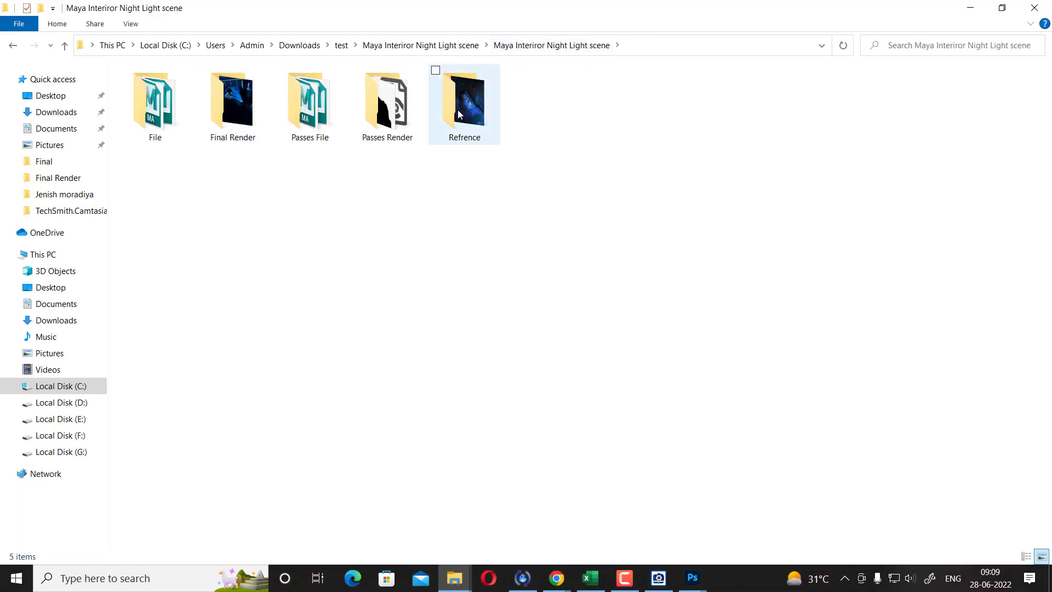
{"action": "left_click", "coordinate": [551, 45]}
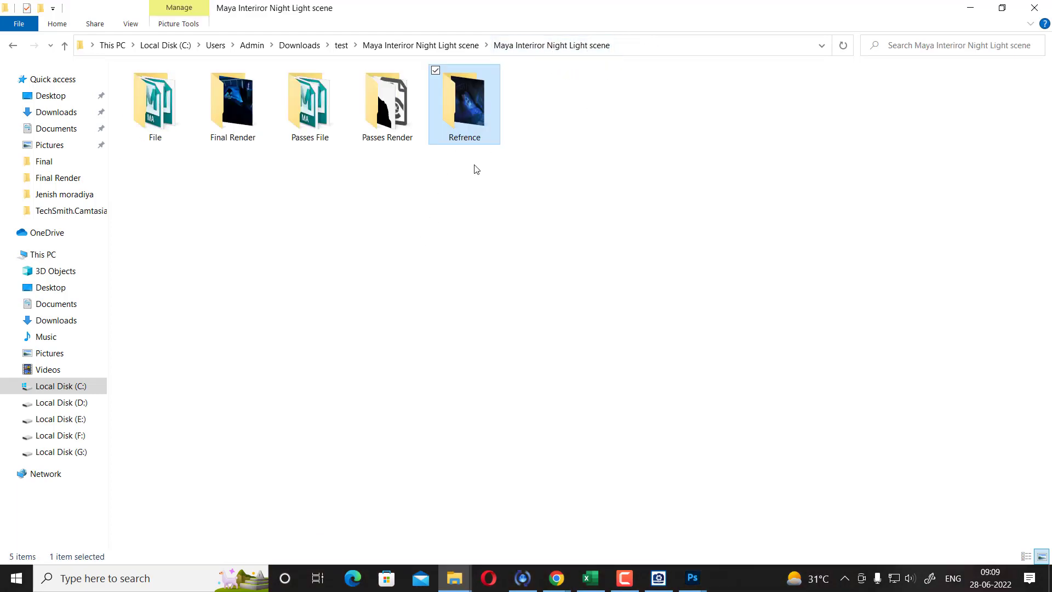
{"action": "double_click", "coordinate": [384, 132]}
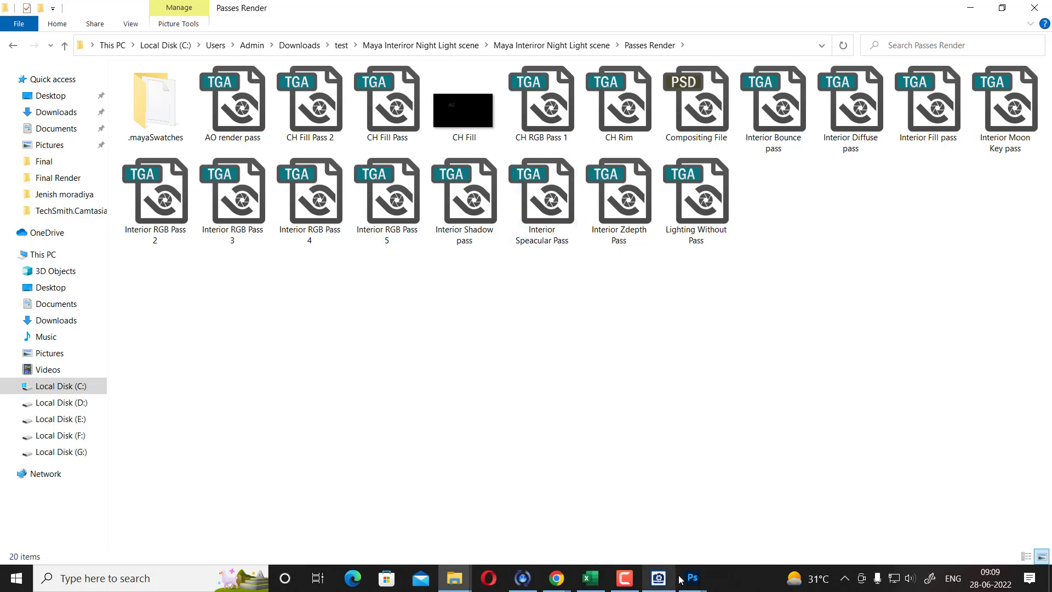
Step: Switch back to the Compositing File.psd window in Photoshop
{"action": "mouse_move", "coordinate": [692, 577]}
{"action": "left_click", "coordinate": [647, 511]}
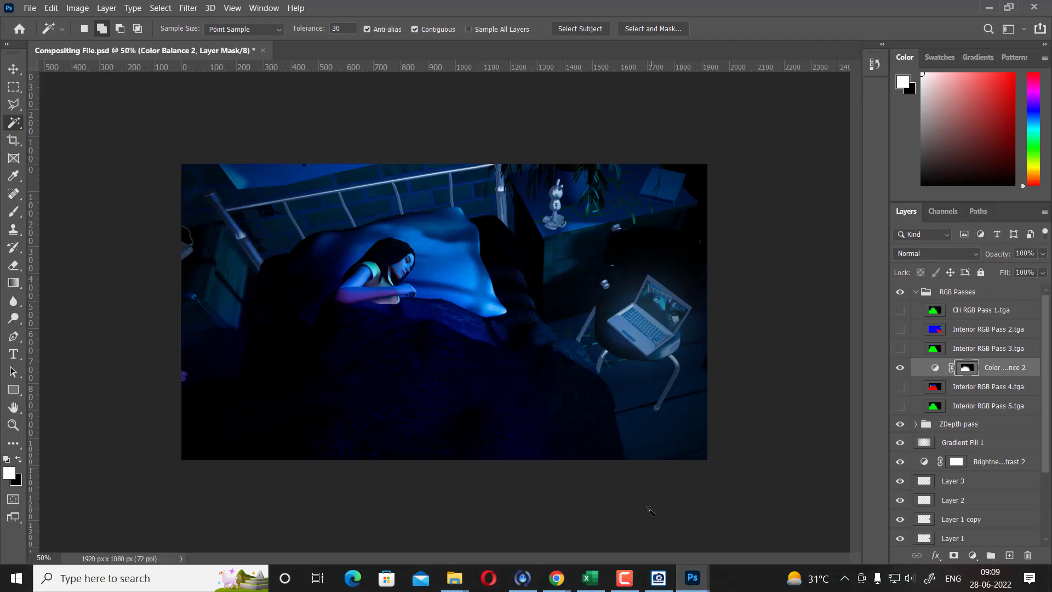